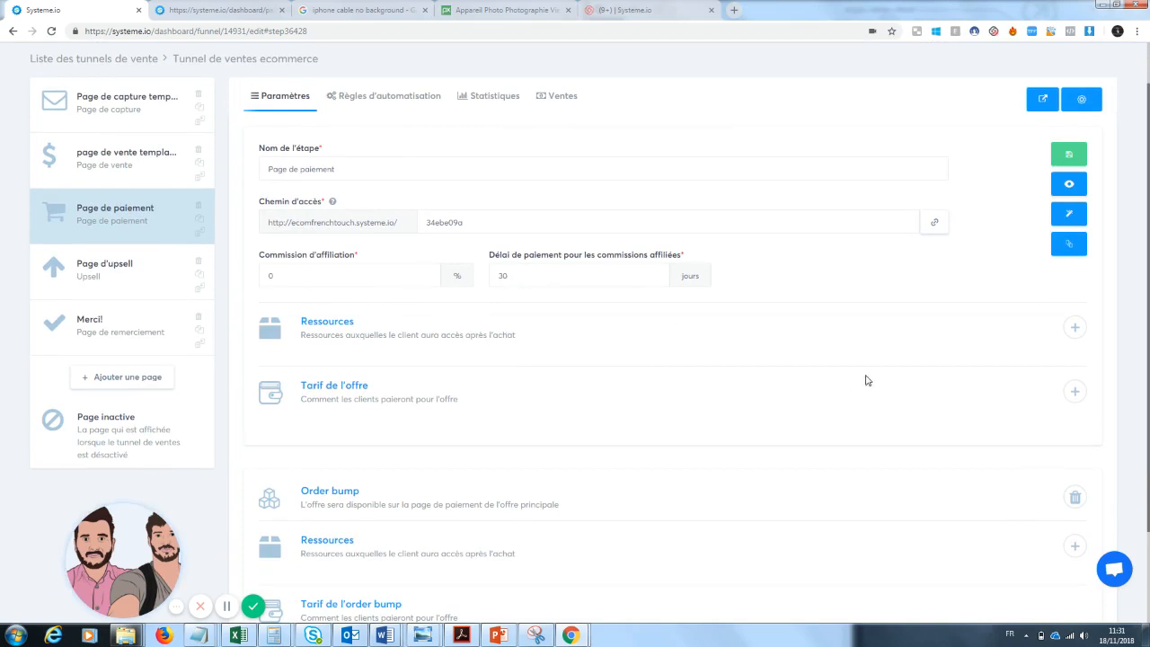
- Add a Produit physique resource to the payment page's main offer and choose Zoom téléphone as its product
{"action": "left_click", "coordinate": [1076, 328]}
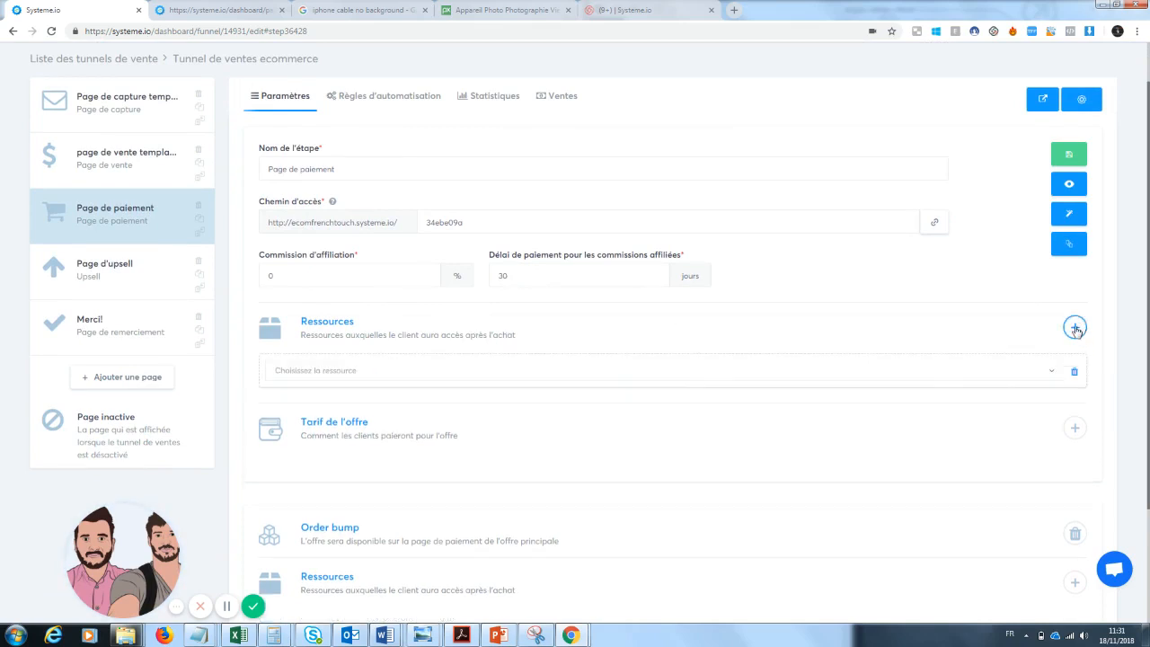
{"action": "left_click", "coordinate": [562, 376]}
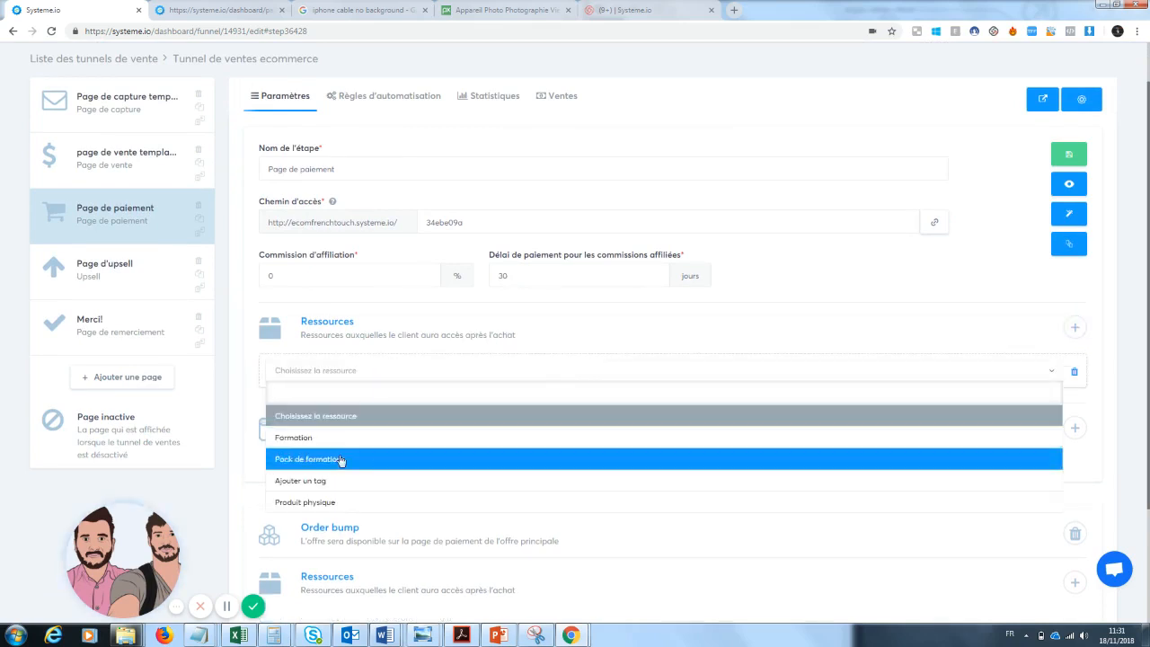
{"action": "left_click", "coordinate": [332, 502]}
{"action": "left_click", "coordinate": [372, 409]}
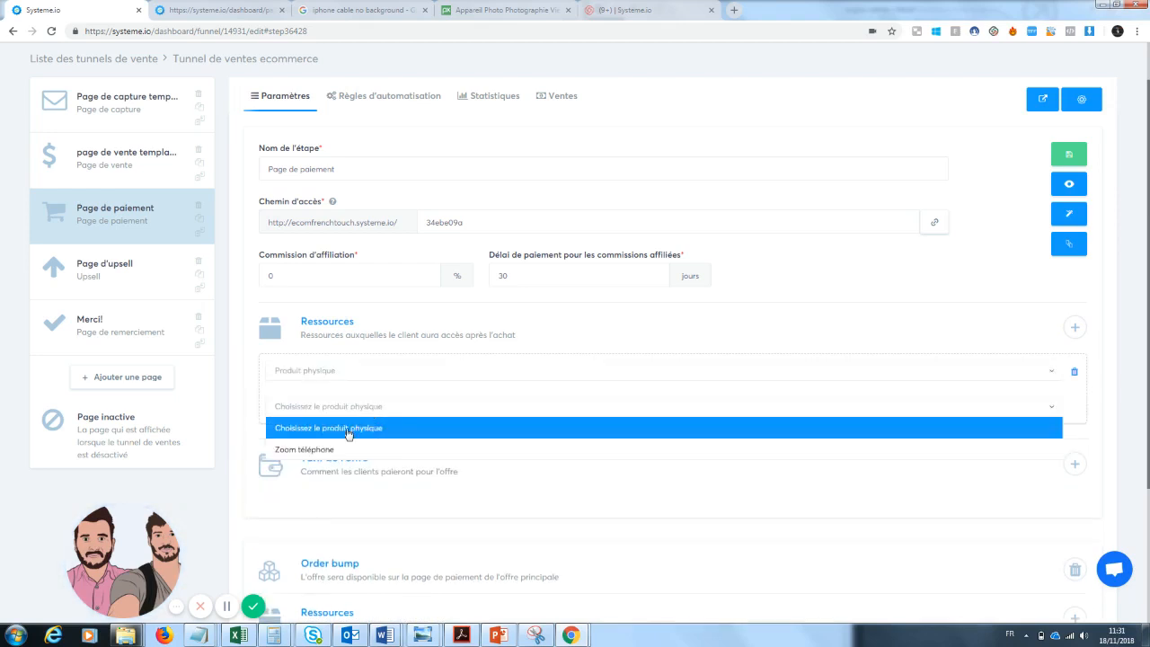
{"action": "left_click", "coordinate": [338, 451]}
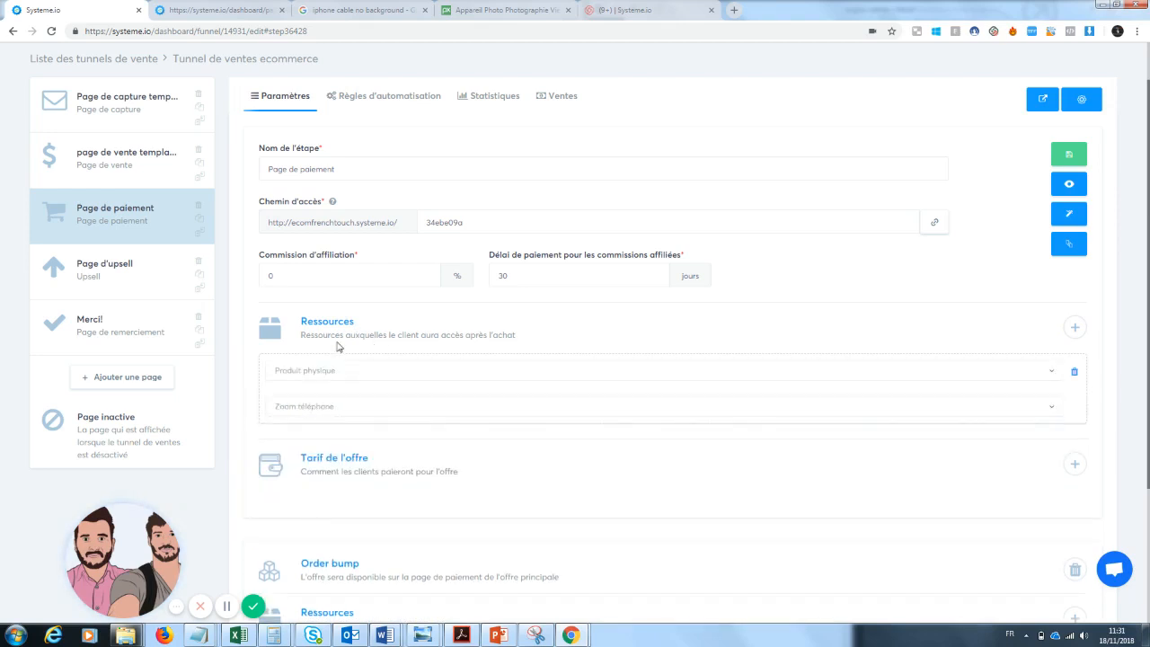
- Start creating a new price for the main offer instead of choosing an existing one
{"action": "scroll", "coordinate": [1129, 145], "scroll_direction": "up", "scroll_amount": 1}
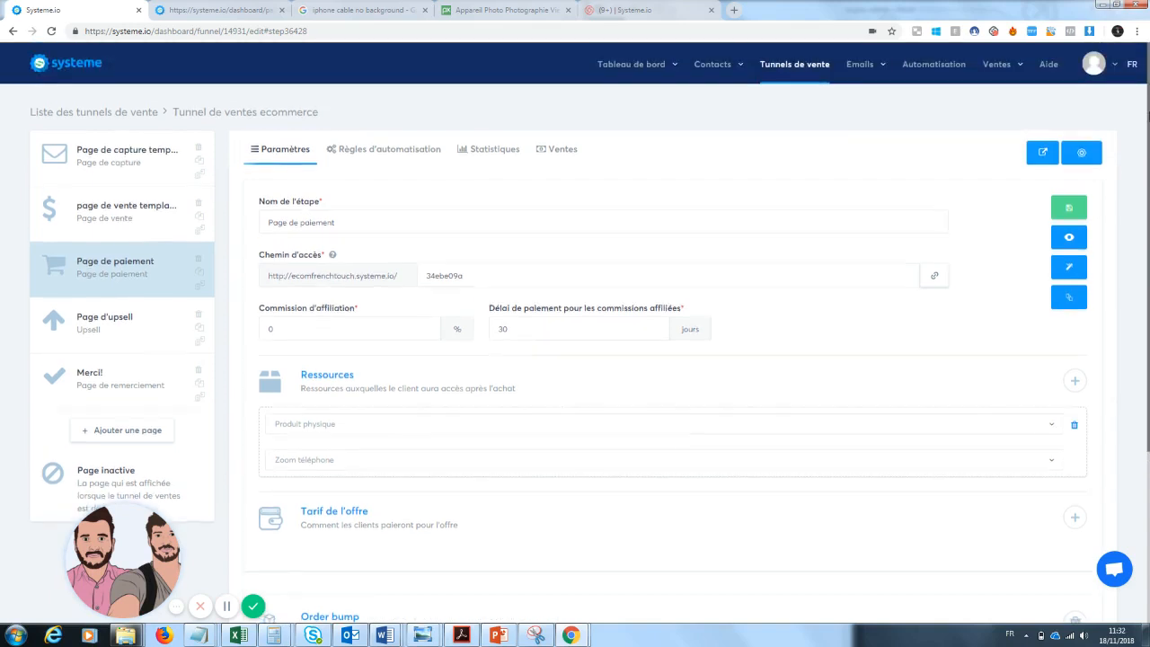
{"action": "mouse_move", "coordinate": [997, 69]}
{"action": "scroll", "coordinate": [1139, 360], "scroll_direction": "down", "scroll_amount": 2}
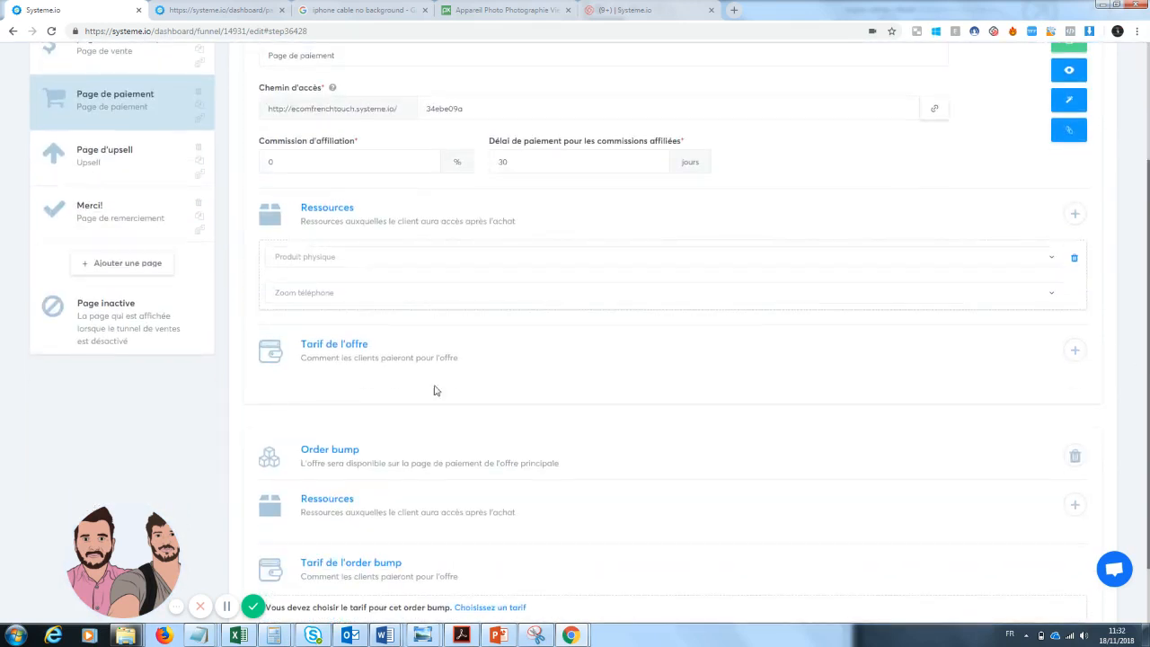
{"action": "left_click", "coordinate": [1074, 350]}
{"action": "left_click", "coordinate": [455, 420]}
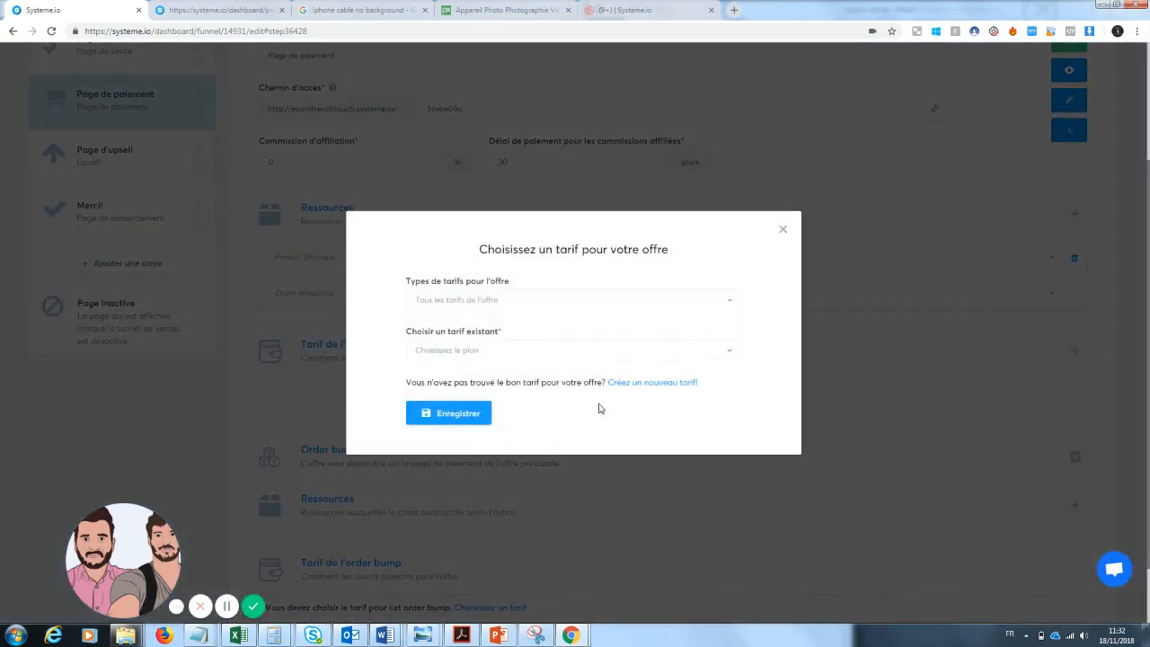
{"action": "left_click", "coordinate": [654, 385]}
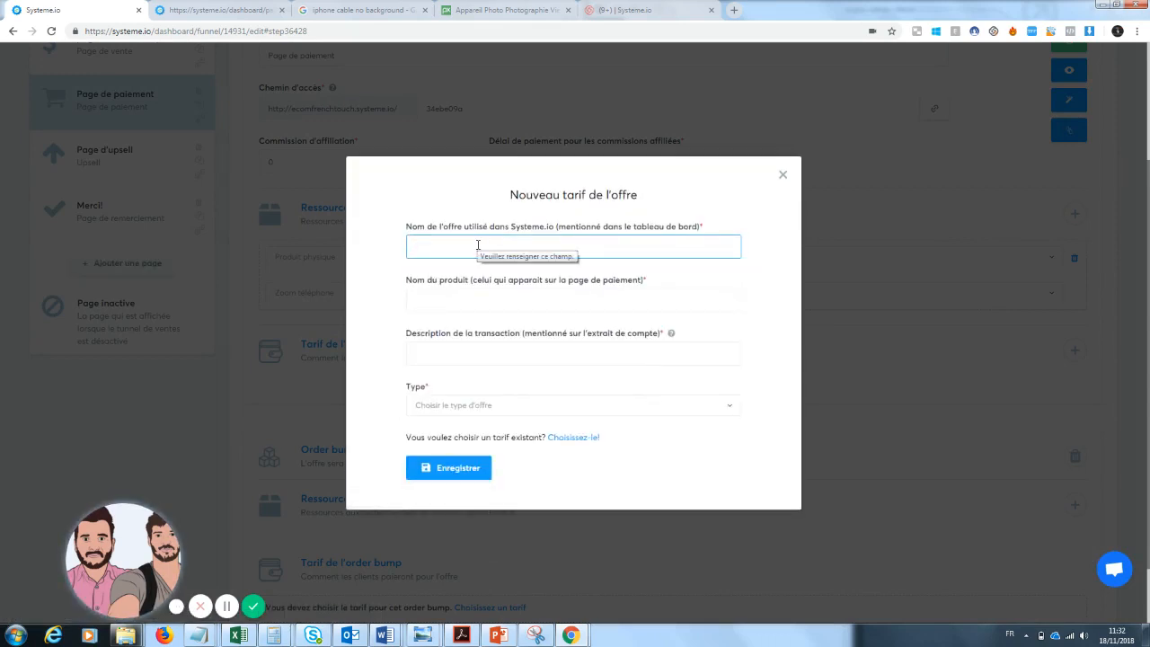
- Fill in the new price's offer name, product name and transaction description with "zoom téléphone"
{"action": "type", "text": "zoom telep"}
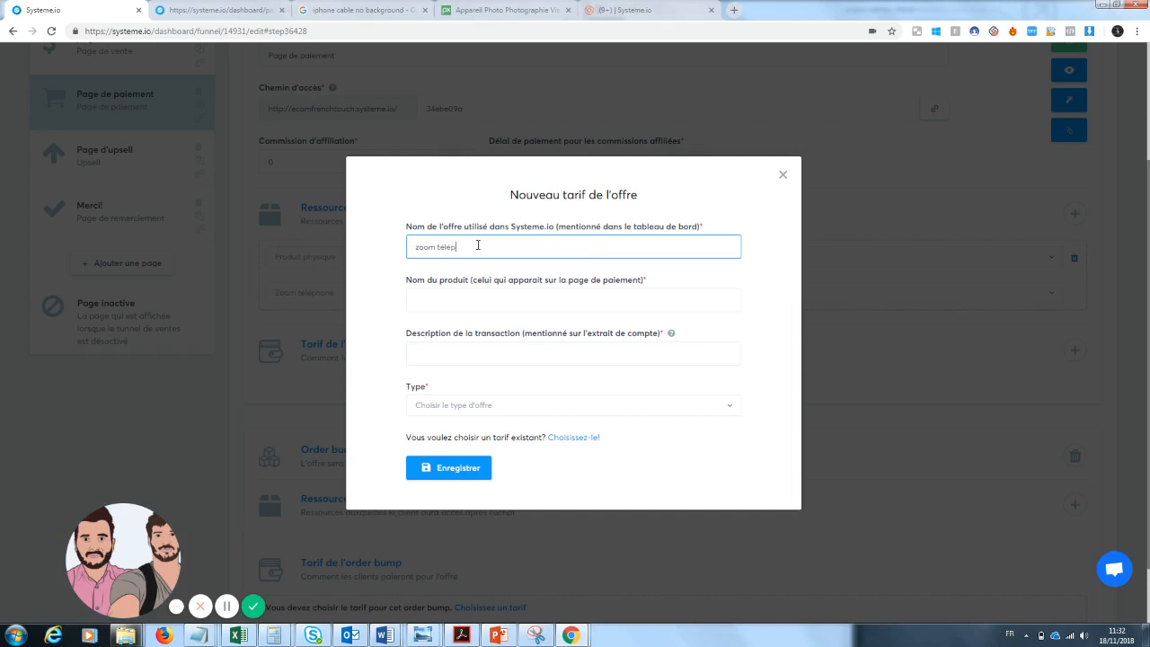
{"action": "type", "text": "téléphone"}
{"action": "key", "text": "Tab"}
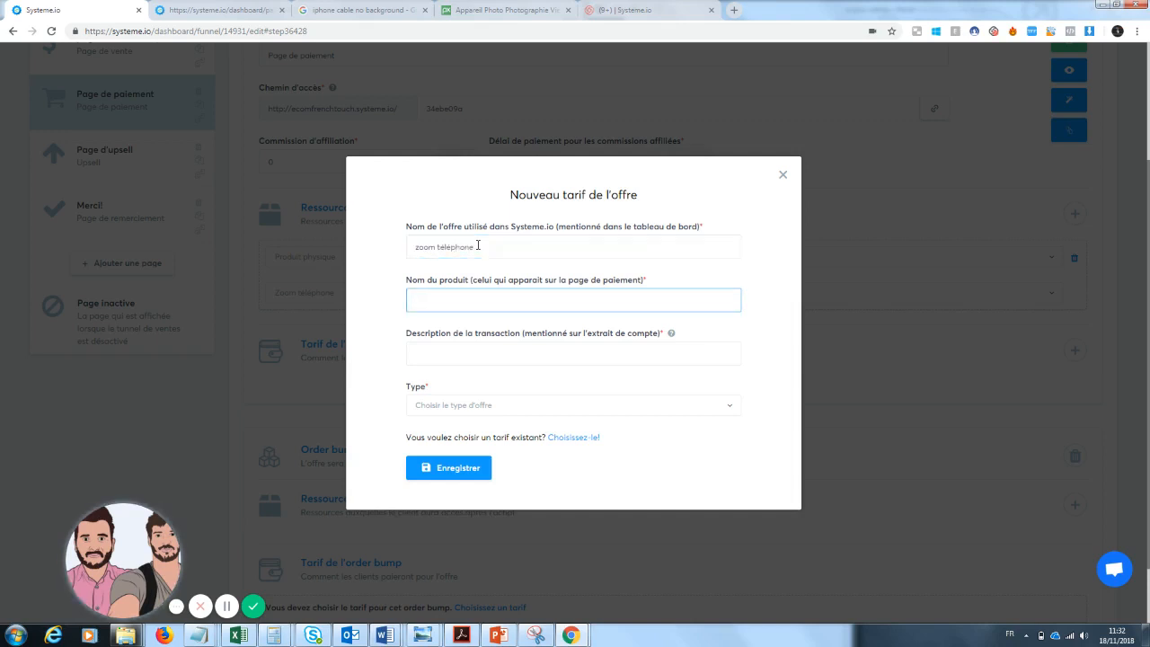
{"action": "type", "text": "zoom téléphone"}
{"action": "key", "text": "Tab"}
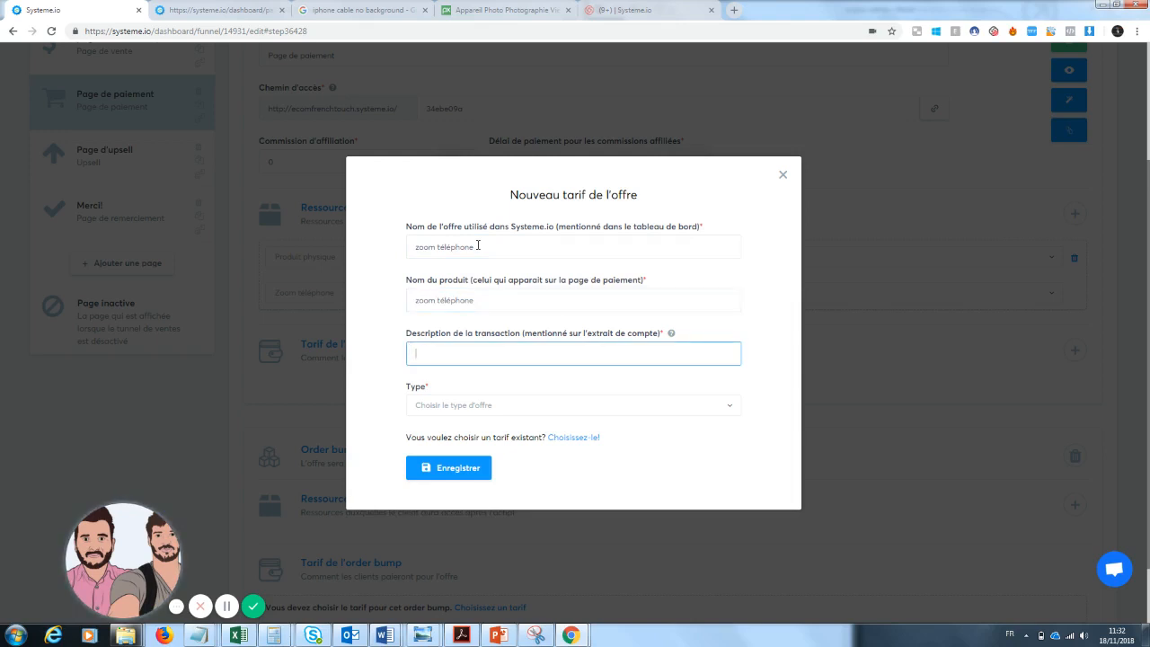
{"action": "type", "text": "zoom téléph"}
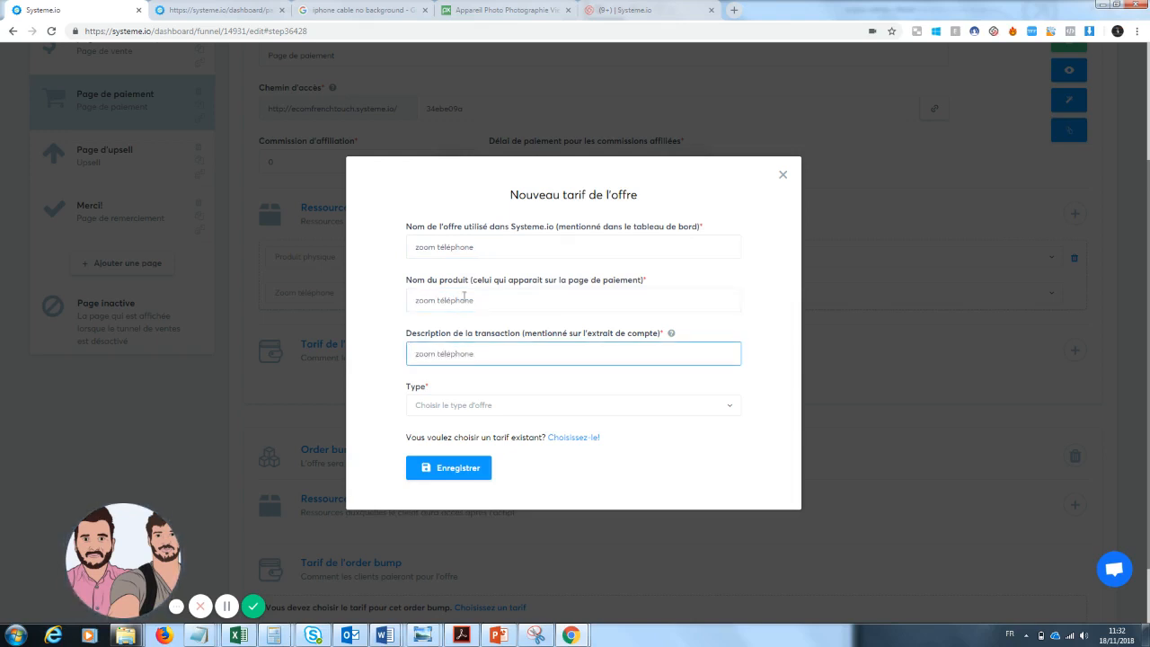
{"action": "type", "text": "one"}
- Change the product name shown on the payment page to "zoom'Pro"
{"action": "left_click_drag", "start_coordinate": [489, 301], "coordinate": [437, 303]}
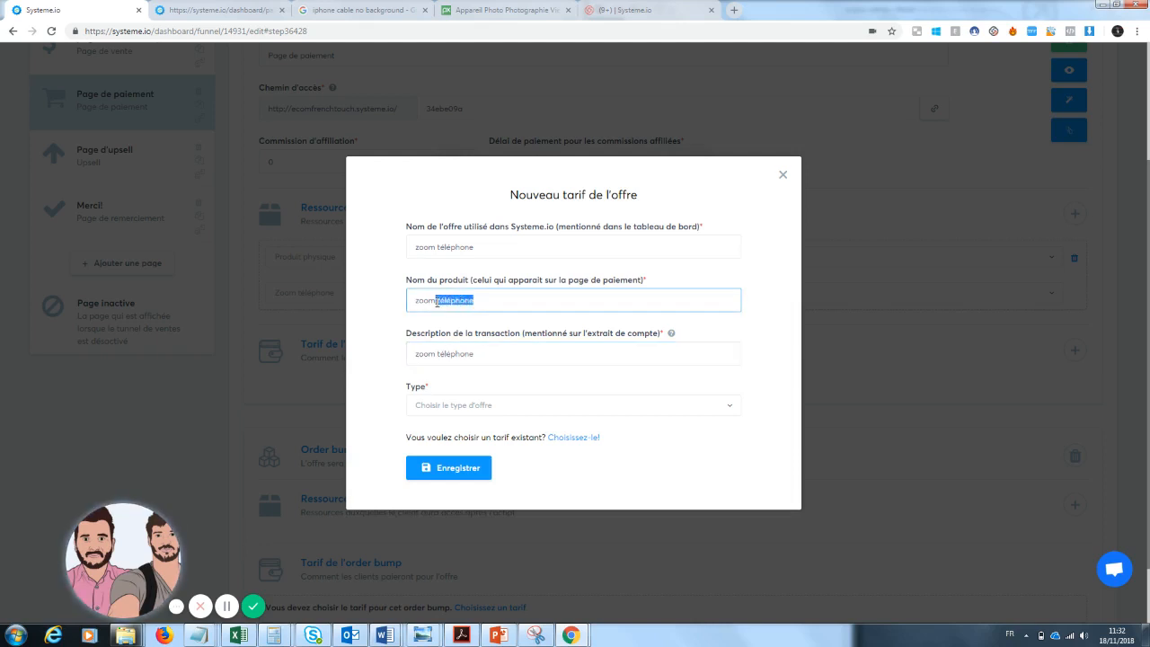
{"action": "key", "text": "BackSpace"}
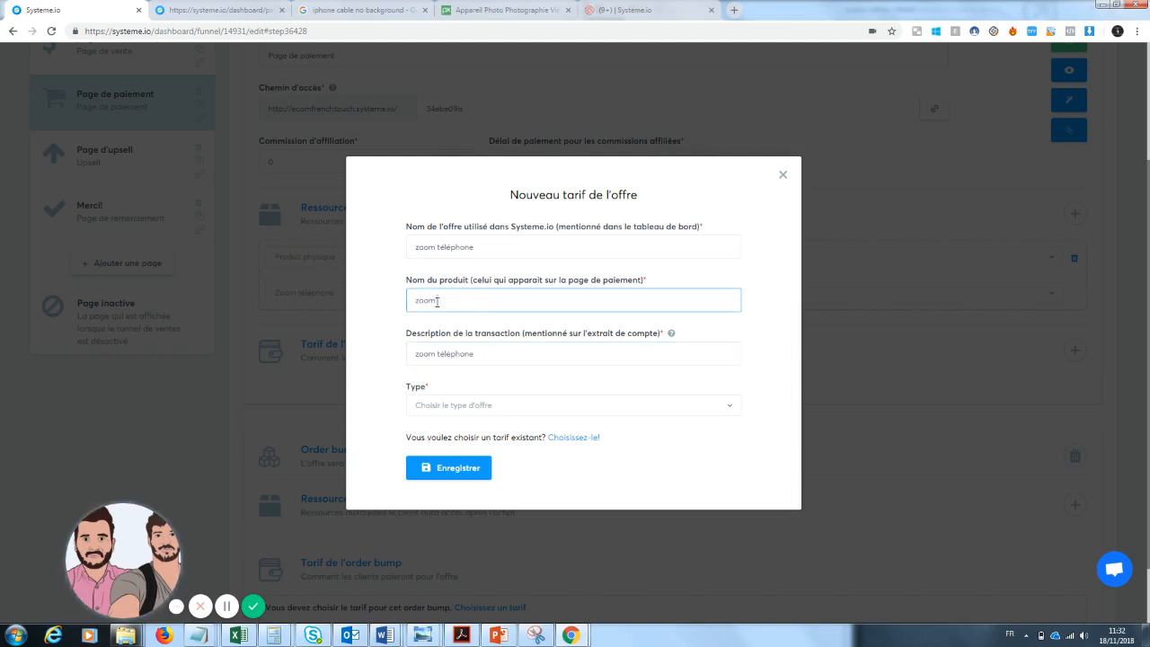
{"action": "type", "text": "Pro"}
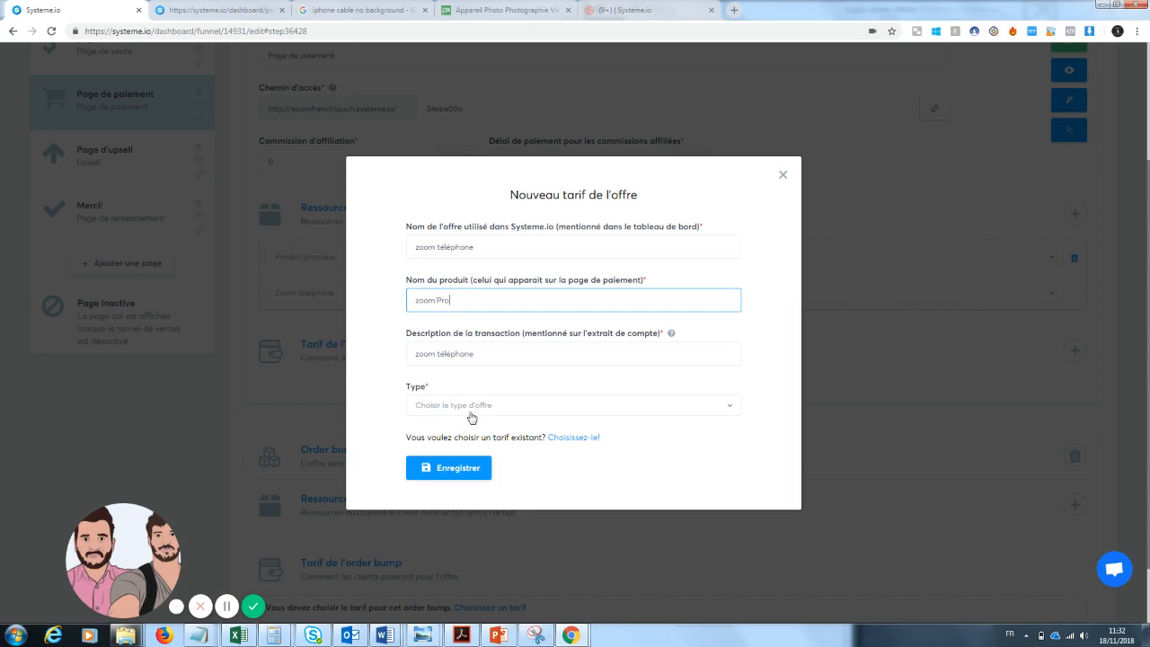
- Set the price type to Paiement unique with a payment amount of 19.99 € and try to save it
{"action": "left_click", "coordinate": [471, 411]}
{"action": "left_click", "coordinate": [434, 448]}
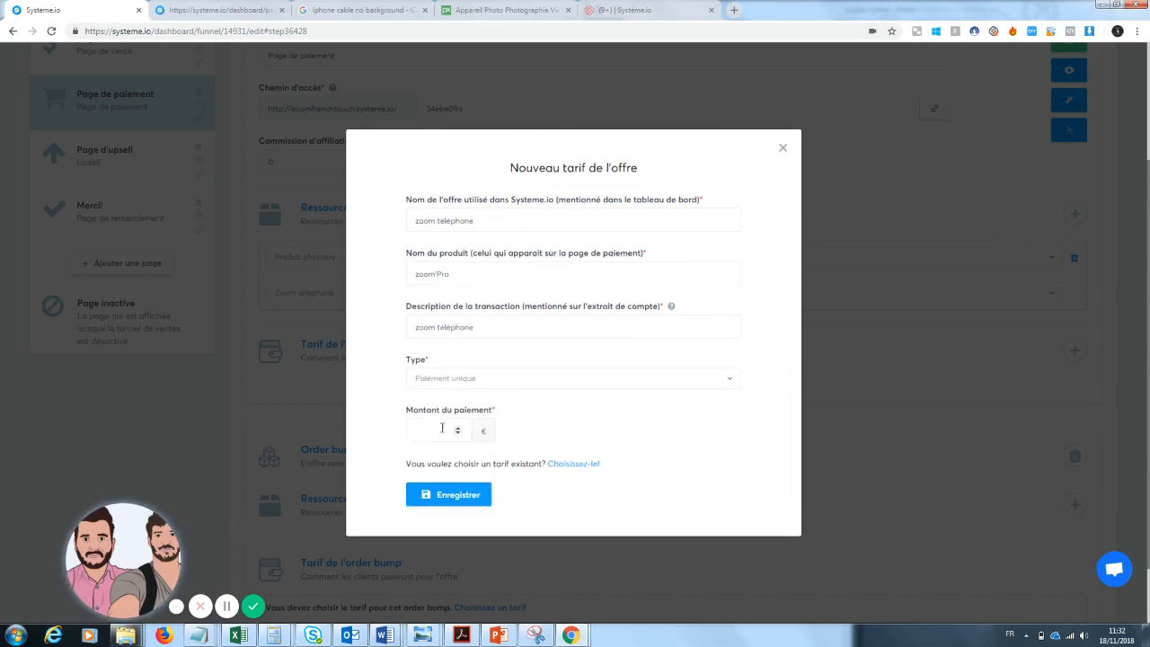
{"action": "left_click", "coordinate": [442, 429]}
{"action": "type", "text": "20"}
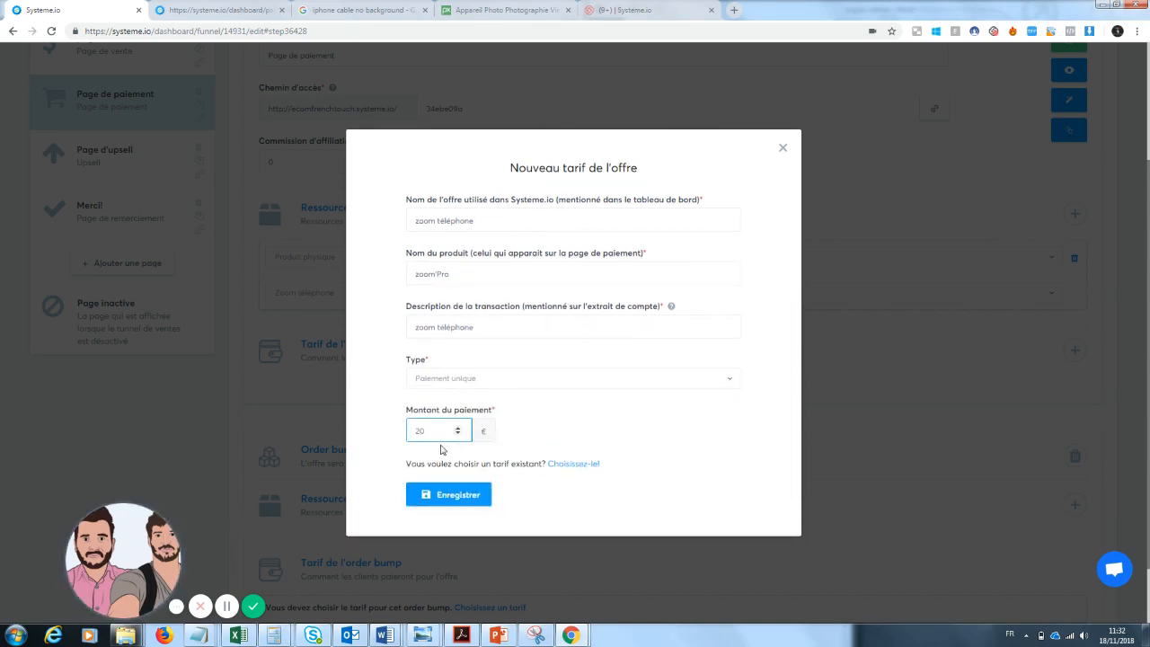
{"action": "key", "text": "BackSpace"}
{"action": "key", "text": "BackSpace"}
{"action": "type", "text": "19.99"}
{"action": "left_click", "coordinate": [455, 491]}
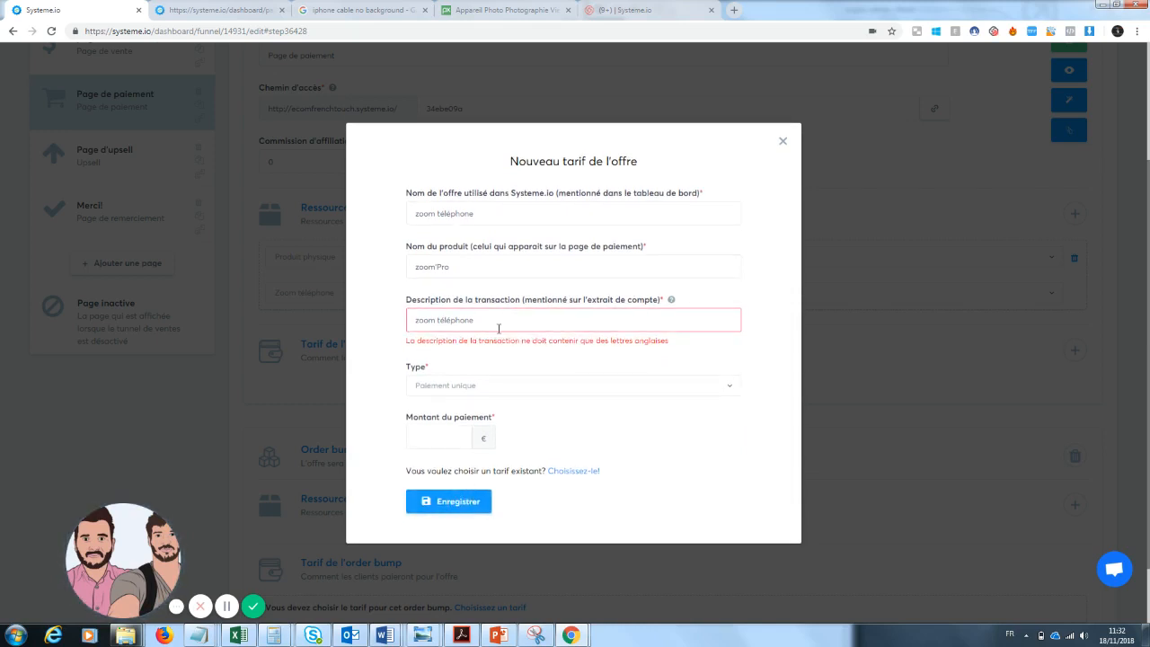
- Correct the transaction description to "zoom telephone" without accents, set the payment amount to 20 € and save the price
{"action": "left_click", "coordinate": [451, 320]}
{"action": "key", "text": "BackSpace"}
{"action": "type", "text": "e"}
{"action": "left_click", "coordinate": [461, 508]}
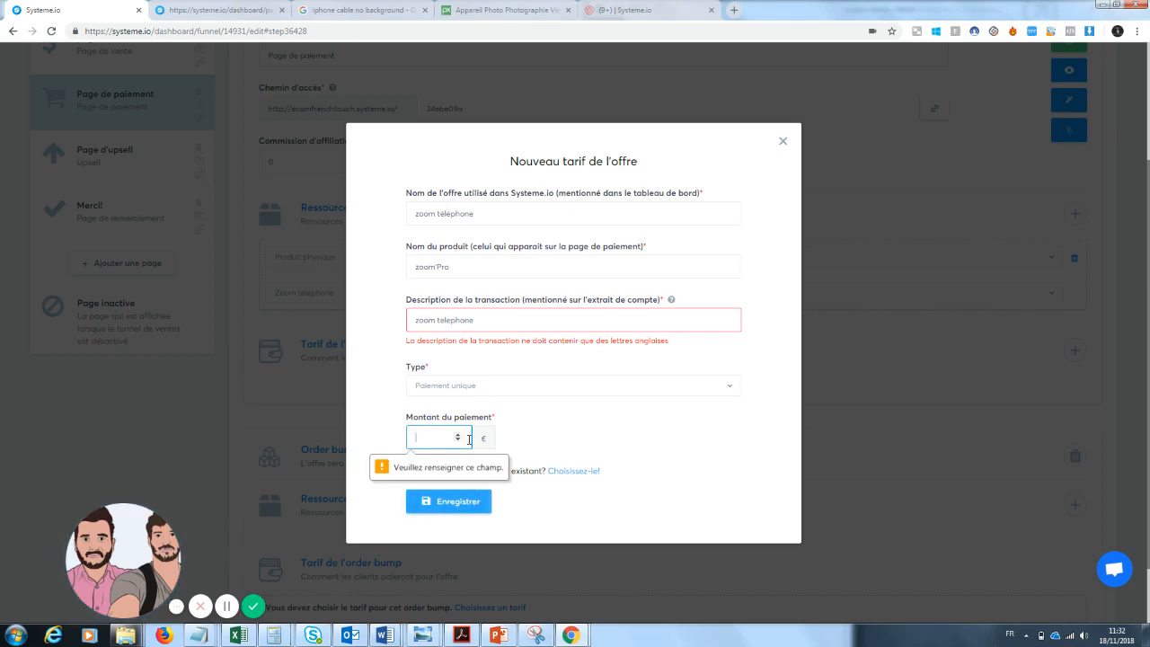
{"action": "left_click", "coordinate": [427, 432]}
{"action": "type", "text": "20"}
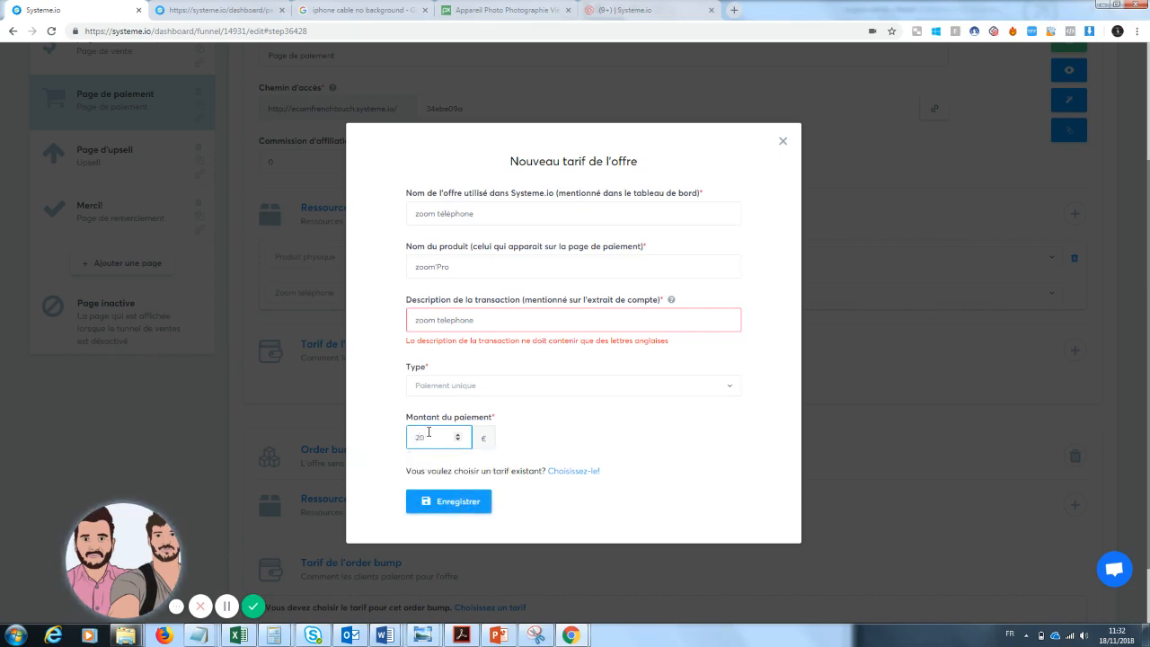
{"action": "left_click", "coordinate": [455, 500]}
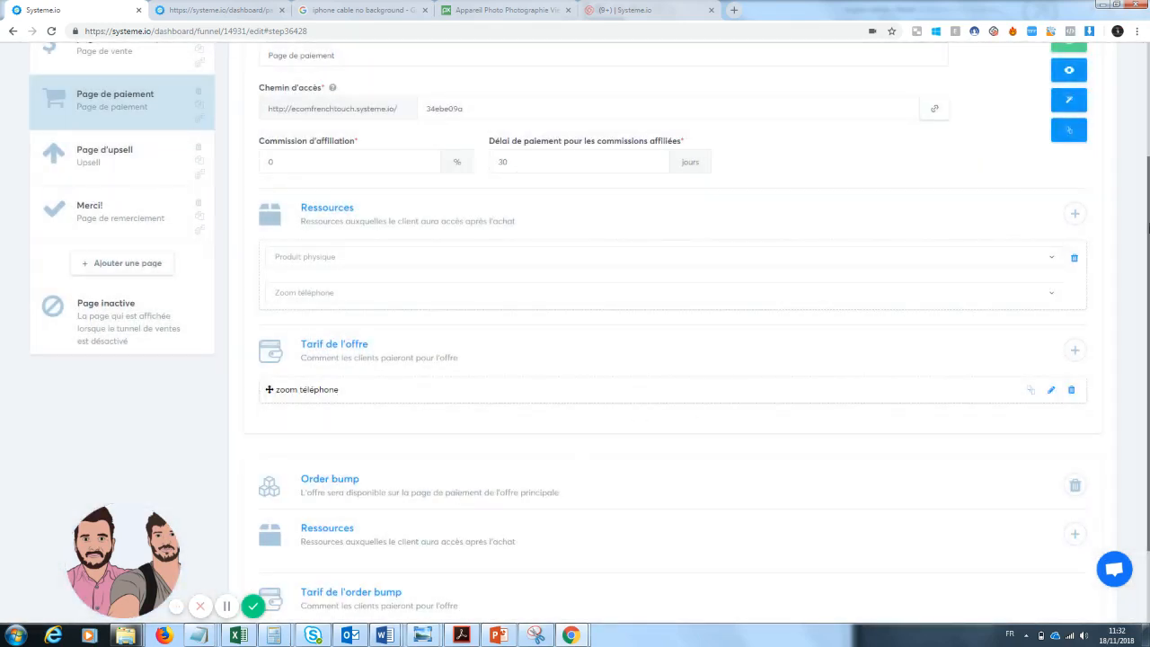
- Add a Produit physique resource to the order bump and check which physical products it offers
{"action": "scroll", "coordinate": [409, 332], "scroll_direction": "down", "scroll_amount": 2}
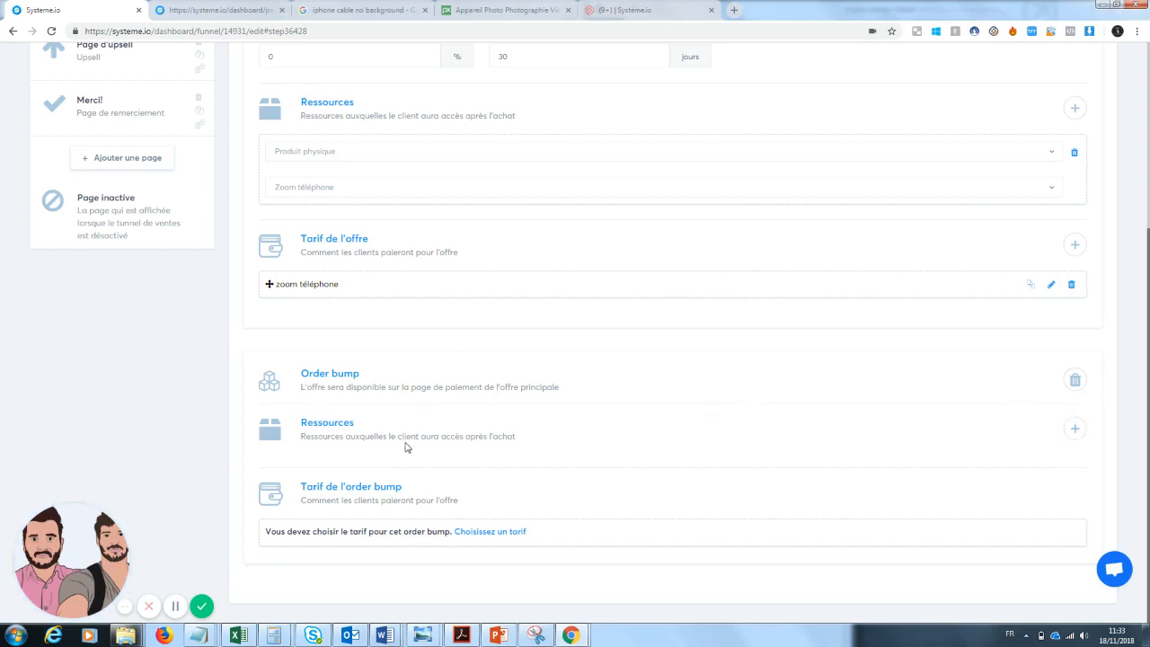
{"action": "left_click", "coordinate": [1071, 433]}
{"action": "left_click", "coordinate": [986, 484]}
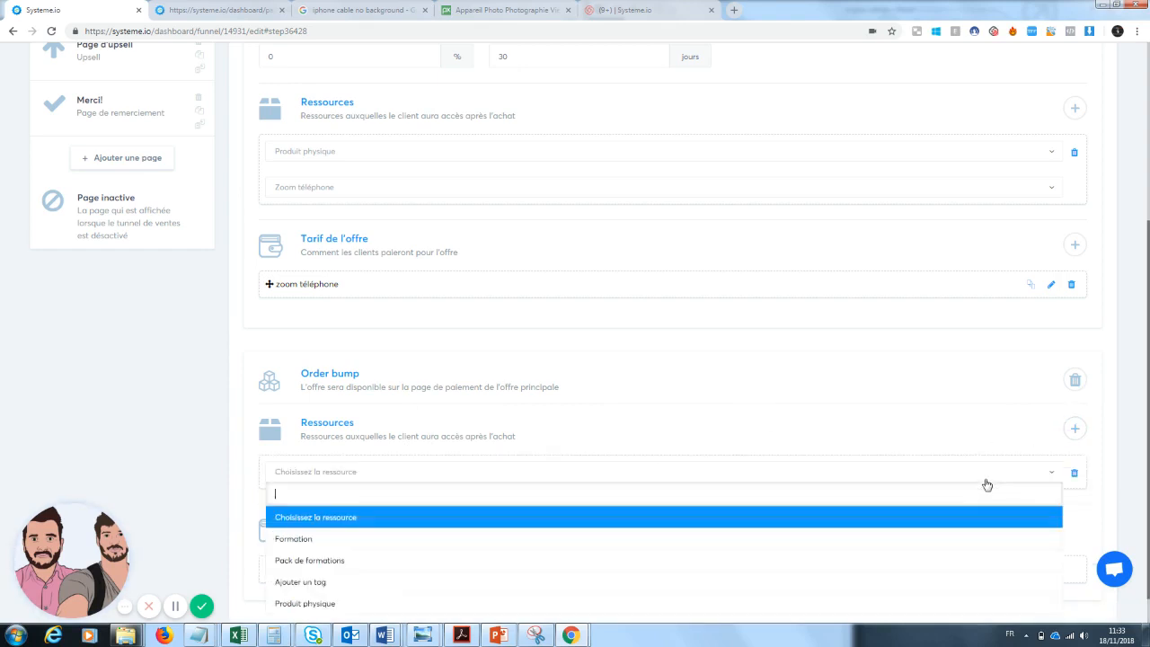
{"action": "left_click", "coordinate": [537, 611]}
{"action": "left_click", "coordinate": [521, 510]}
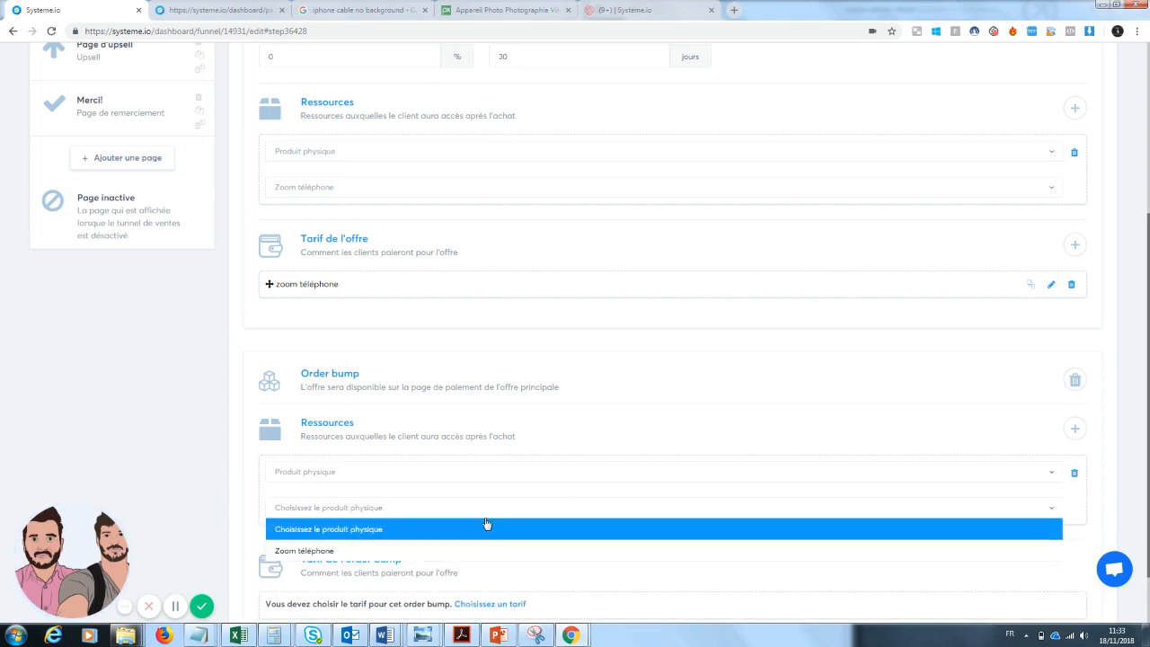
{"action": "left_click", "coordinate": [979, 438]}
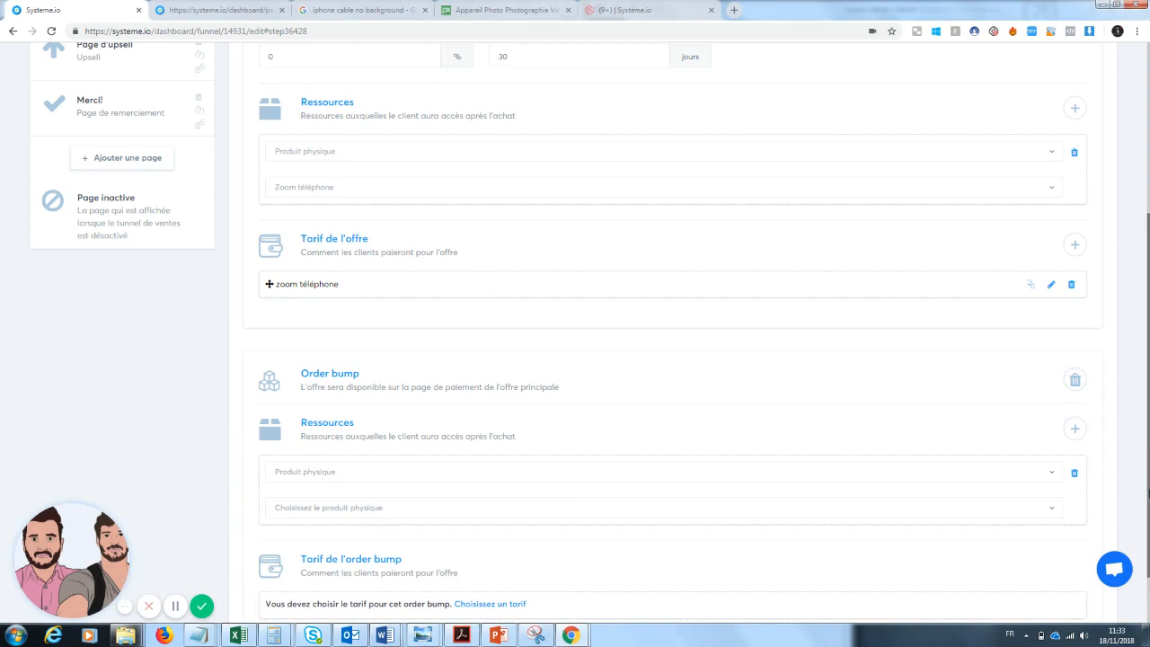
- Try to save the payment page step, and delete the order bump's physical product resource
{"action": "scroll", "coordinate": [1047, 310], "scroll_direction": "up", "scroll_amount": 3}
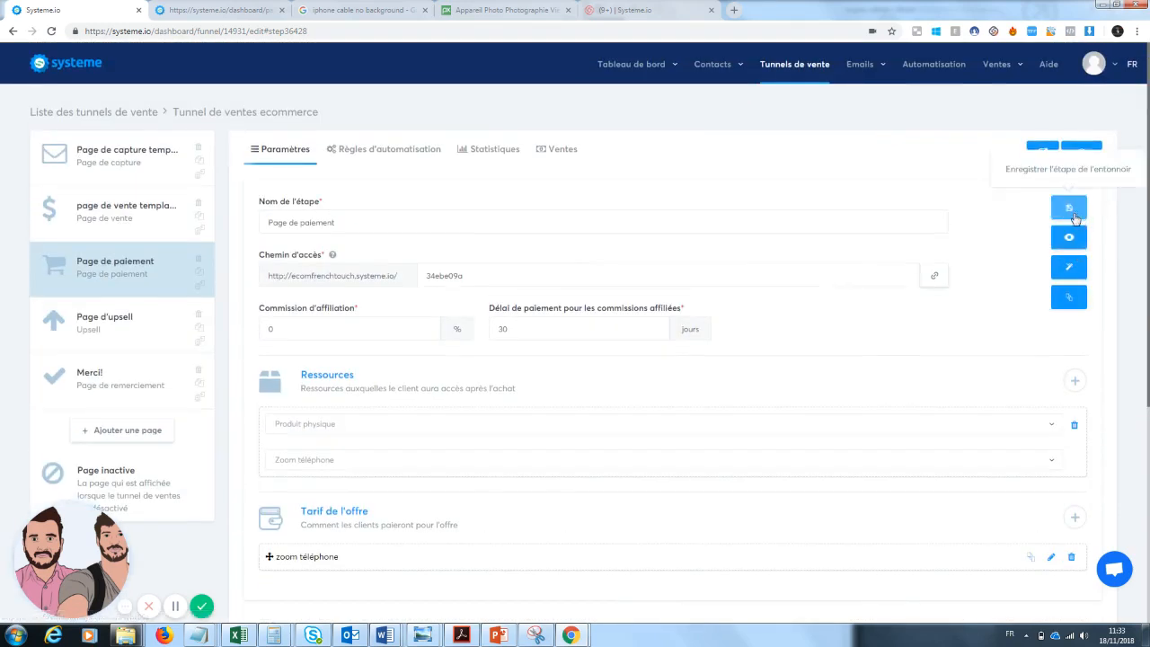
{"action": "left_click", "coordinate": [1073, 216]}
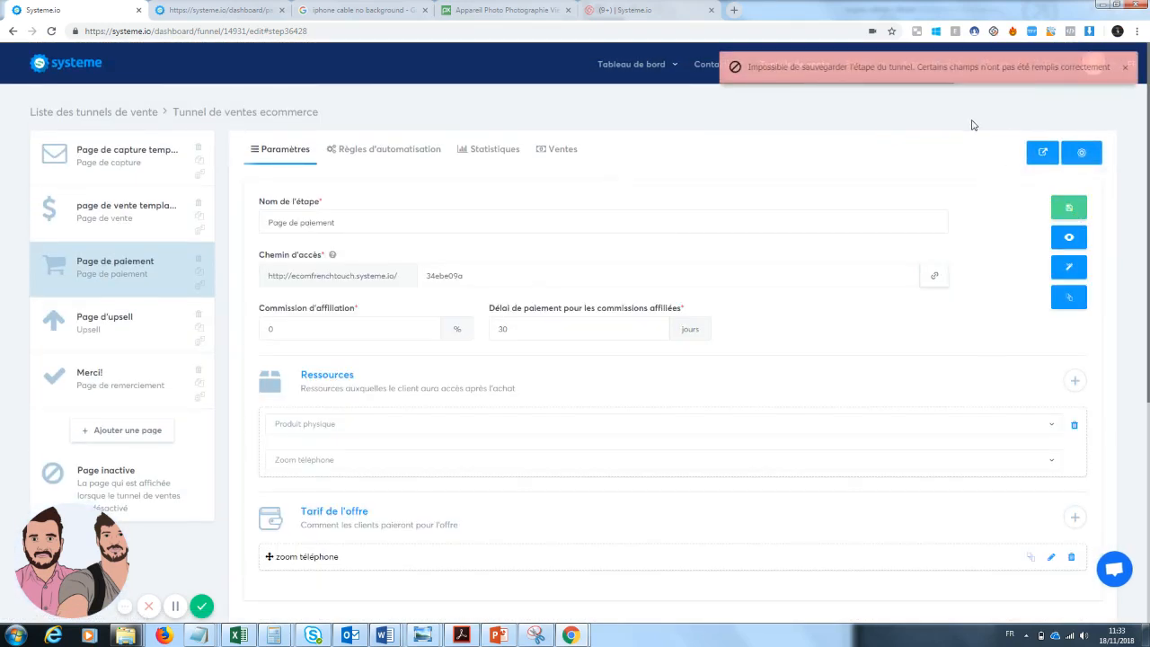
{"action": "scroll", "coordinate": [972, 125], "scroll_direction": "down", "scroll_amount": 3}
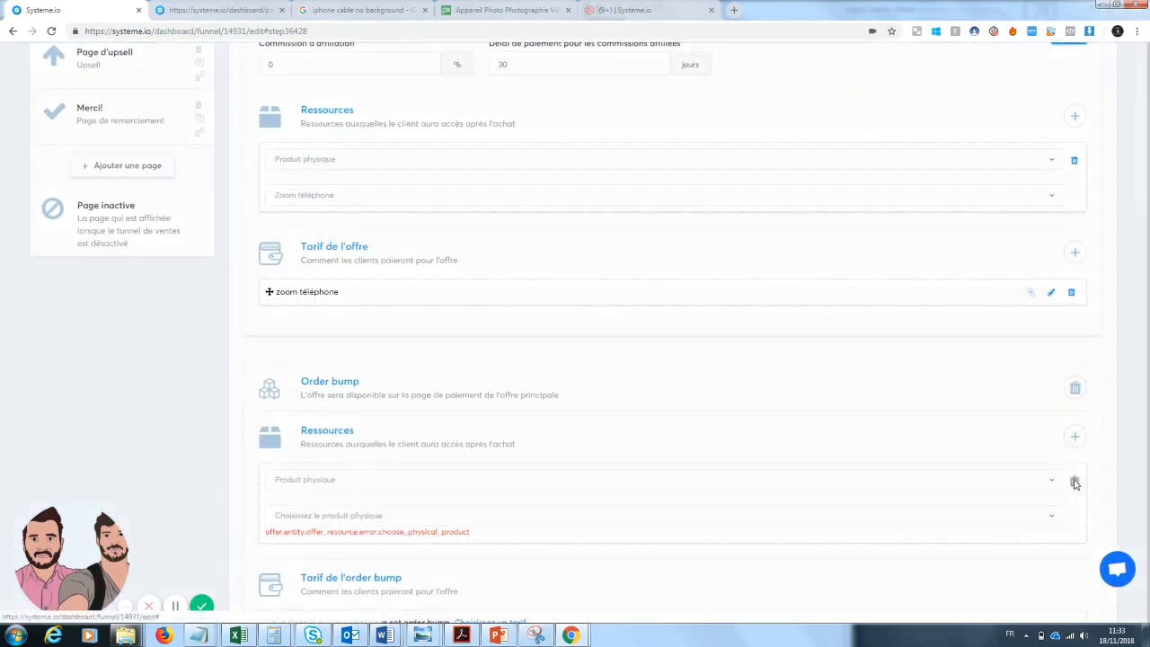
{"action": "left_click", "coordinate": [1073, 482]}
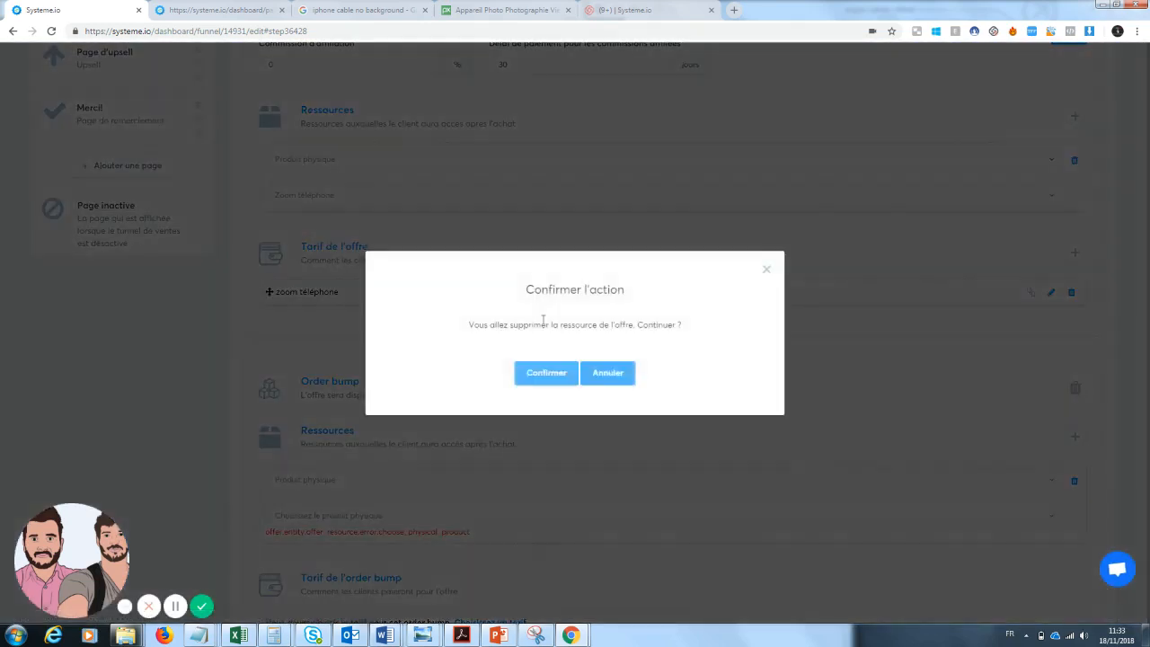
{"action": "left_click", "coordinate": [545, 372]}
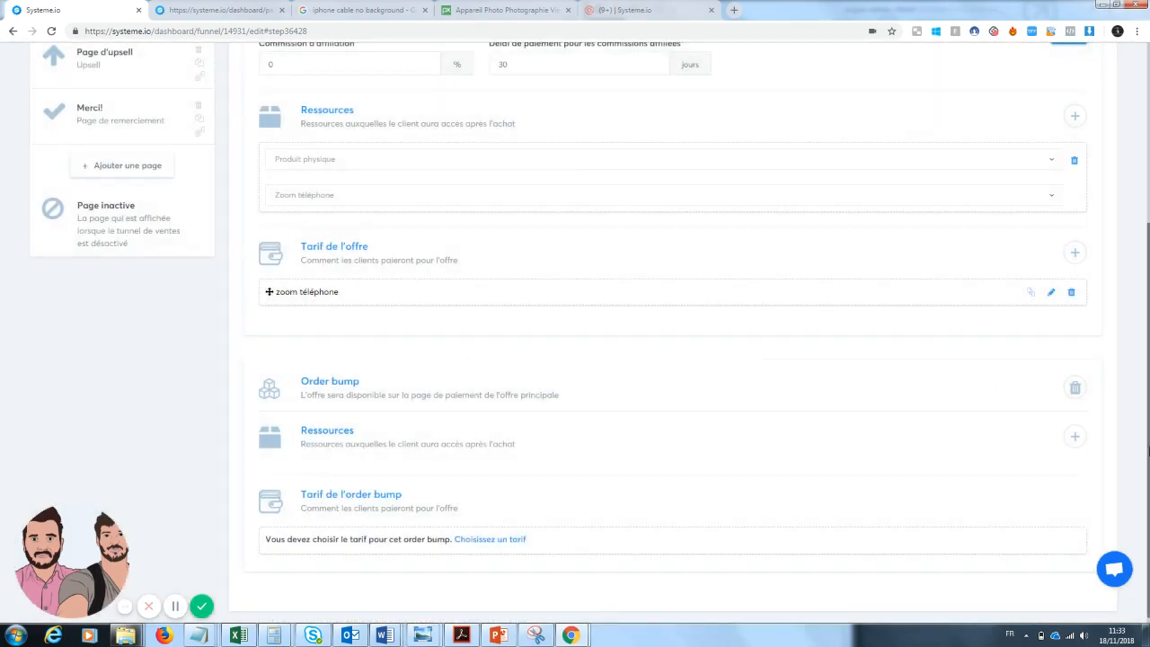
- Create a new product named "order bund lave écran téléphone", keeping the VAT rate of 20,0
{"action": "mouse_move", "coordinate": [1001, 81]}
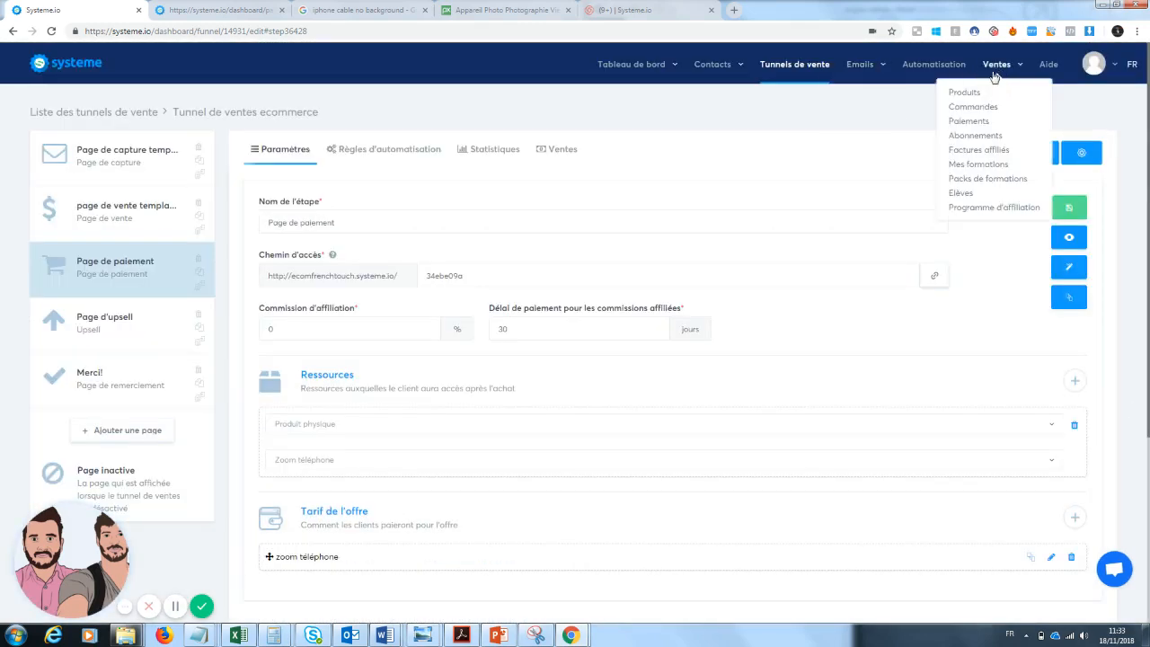
{"action": "left_click", "coordinate": [969, 93]}
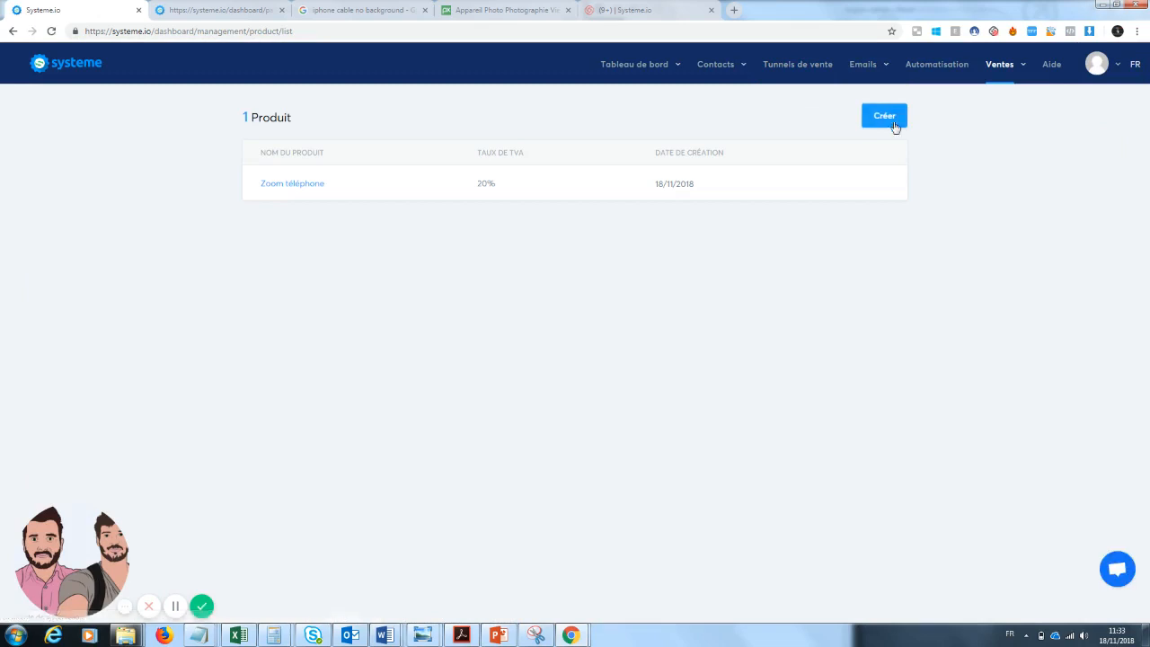
{"action": "left_click", "coordinate": [885, 115]}
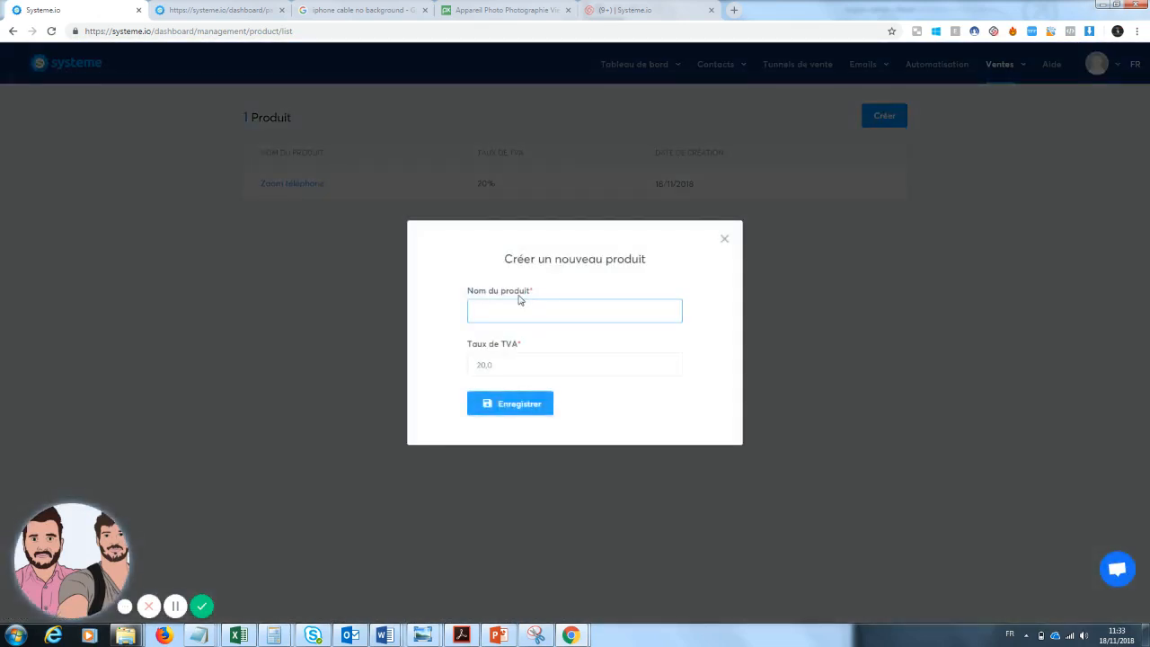
{"action": "type", "text": "crder bu"}
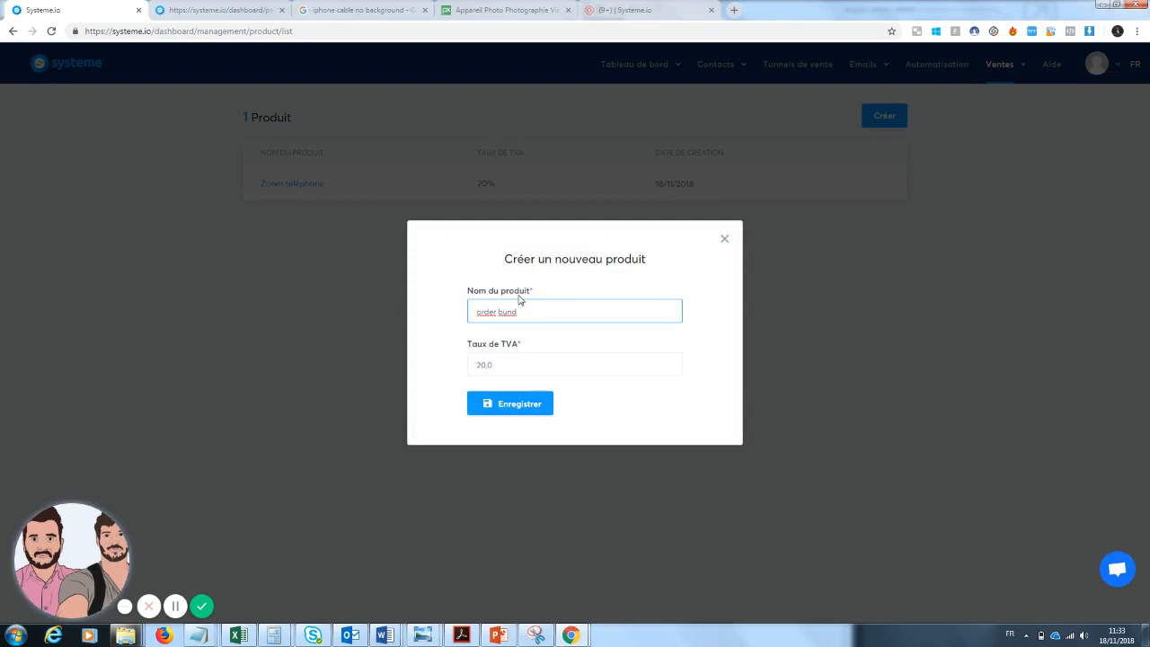
{"action": "type", "text": "nd lave é"}
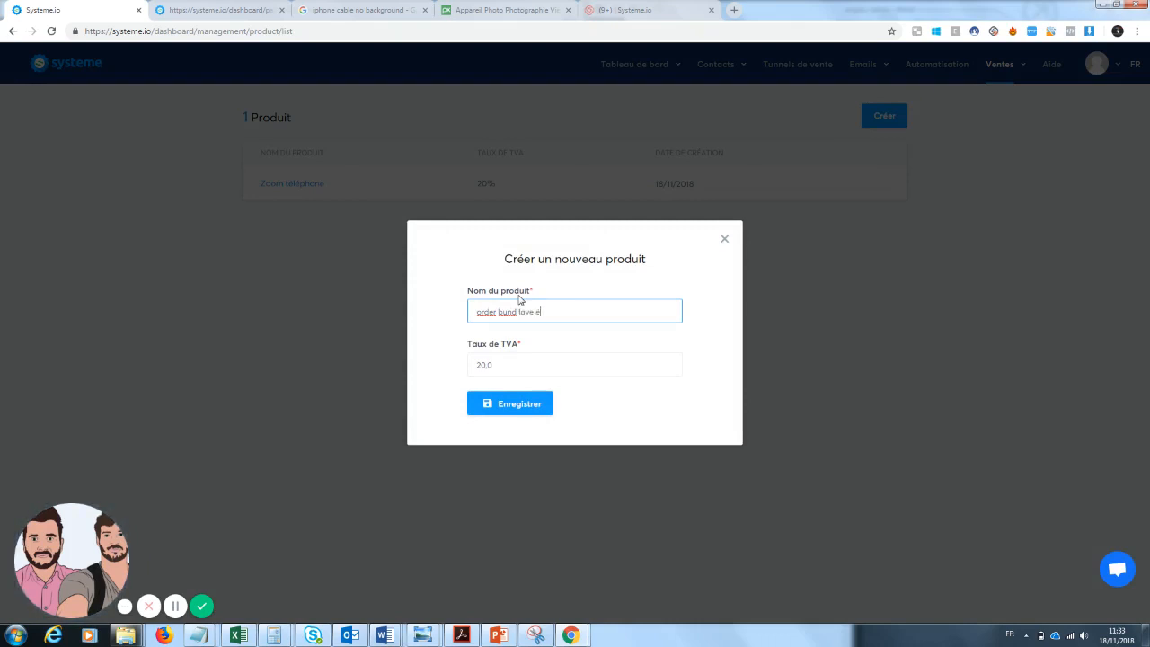
{"action": "type", "text": "cran téléphone"}
{"action": "left_click", "coordinate": [508, 409]}
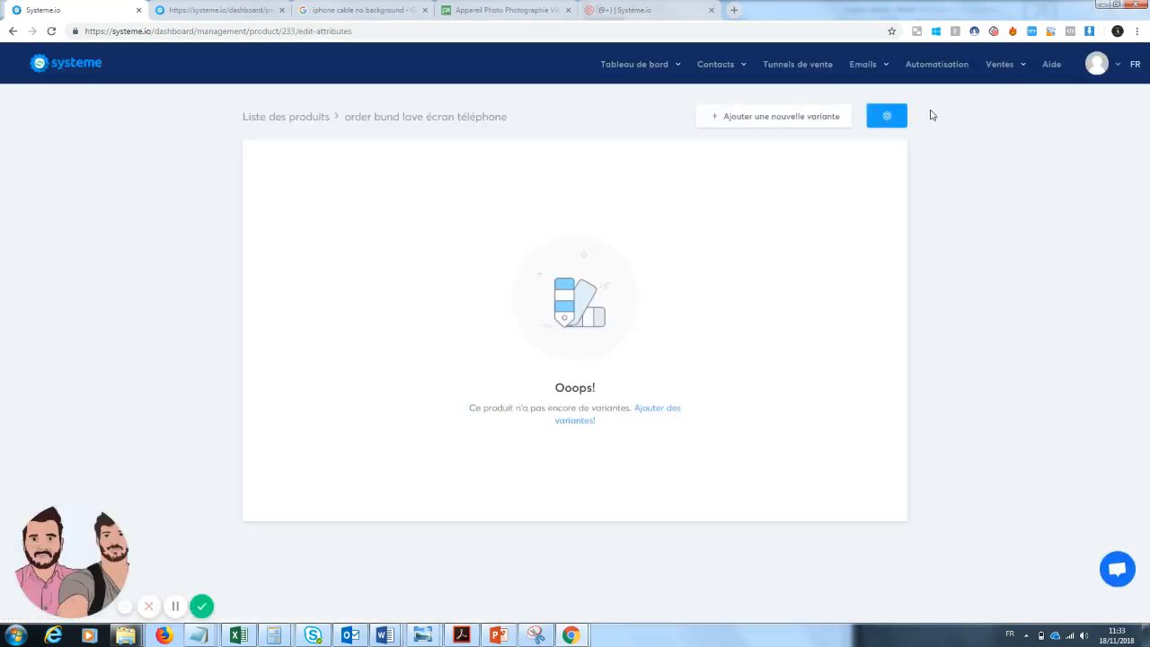
- Return to the ecommerce funnel's payment page and add the physical product "order bund lave écran téléphone" to the order bump's resources
{"action": "left_click", "coordinate": [799, 71]}
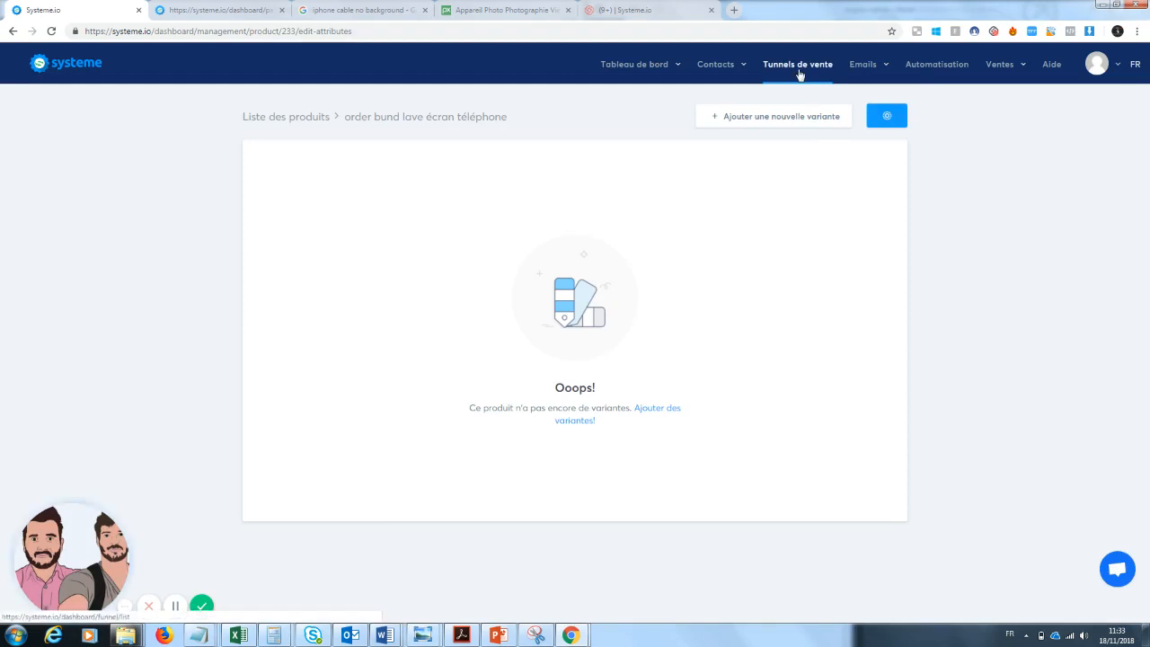
{"action": "left_click", "coordinate": [119, 222]}
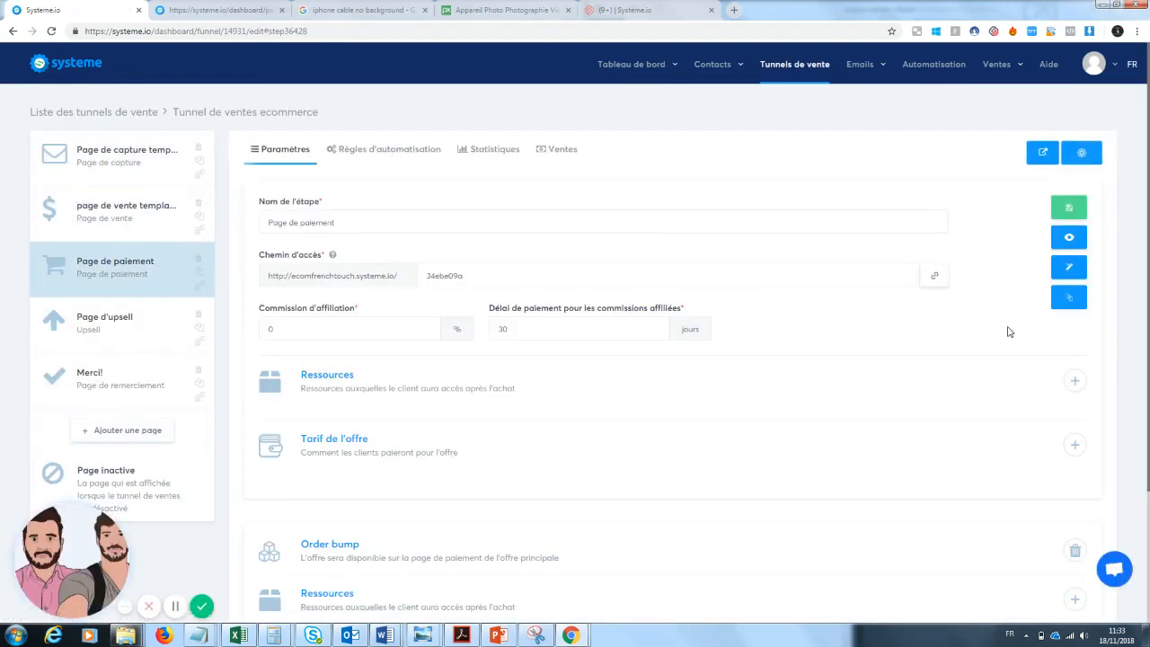
{"action": "scroll", "coordinate": [1143, 449], "scroll_direction": "down", "scroll_amount": 2}
{"action": "left_click", "coordinate": [1073, 477]}
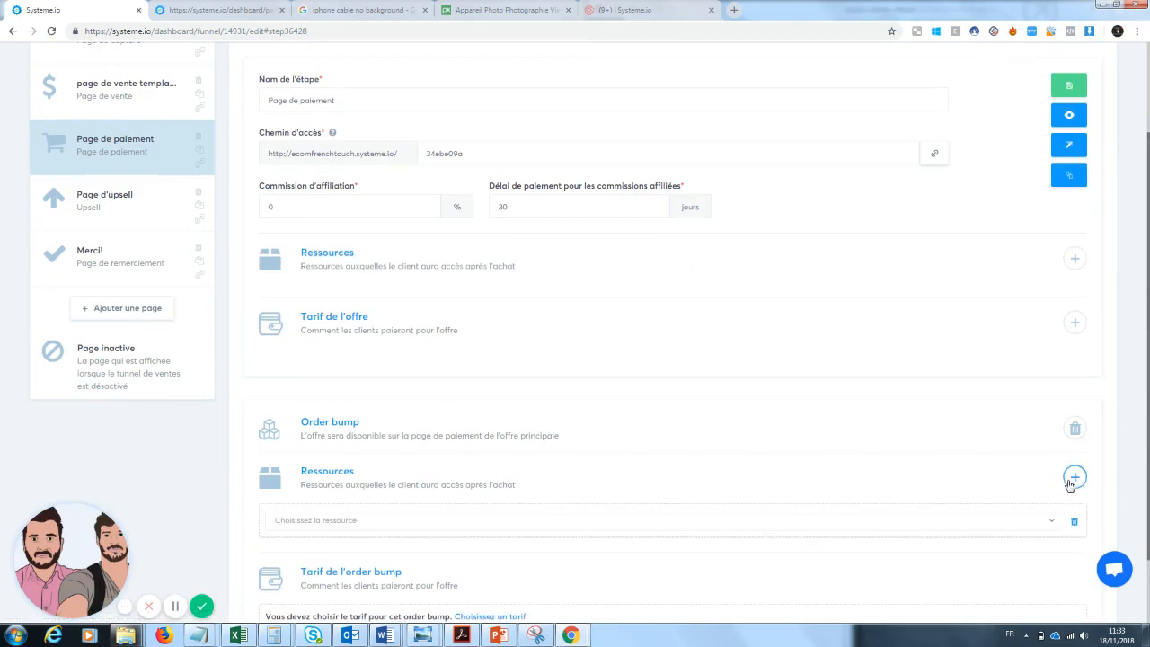
{"action": "left_click", "coordinate": [441, 511]}
{"action": "left_click", "coordinate": [311, 498]}
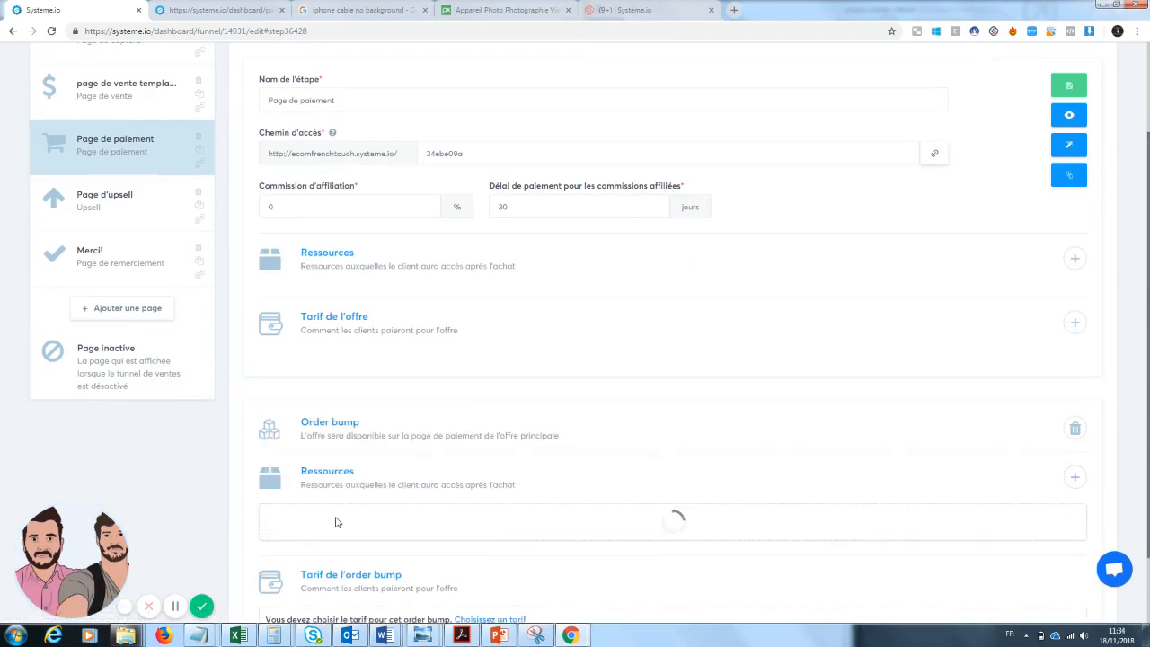
{"action": "left_click", "coordinate": [353, 562]}
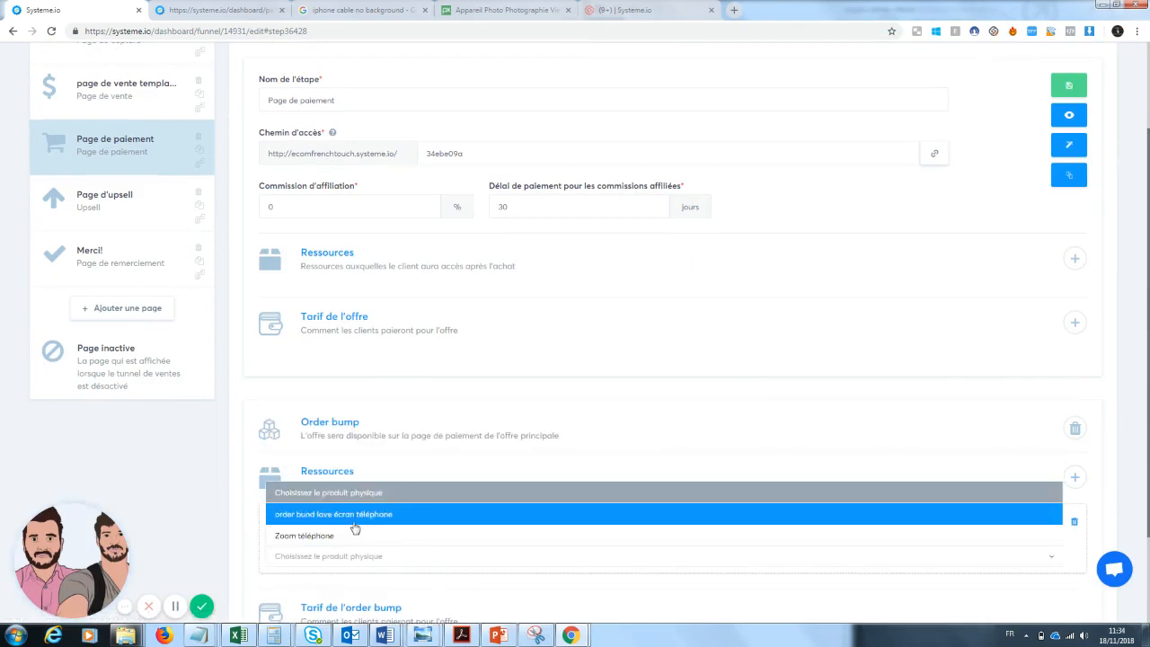
{"action": "left_click", "coordinate": [355, 527]}
- Start a new order bump price with offer name "lave écran" and product name "Clean Screnn : l'écran 100% propre"
{"action": "scroll", "coordinate": [355, 527], "scroll_direction": "down", "scroll_amount": 2}
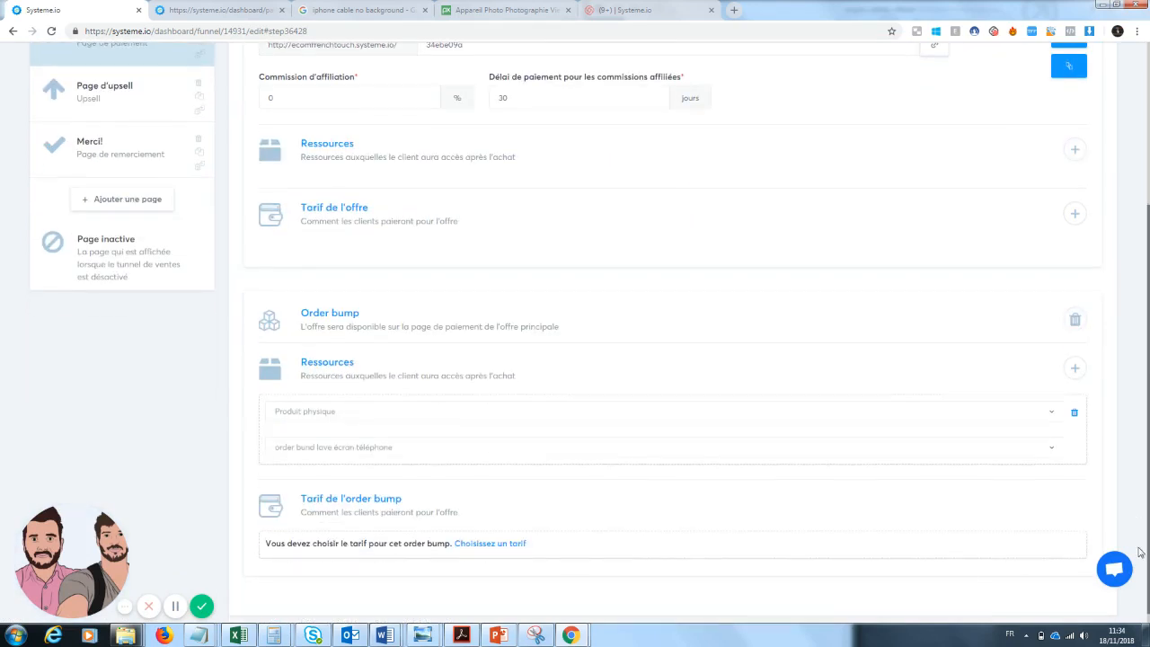
{"action": "left_click", "coordinate": [493, 544]}
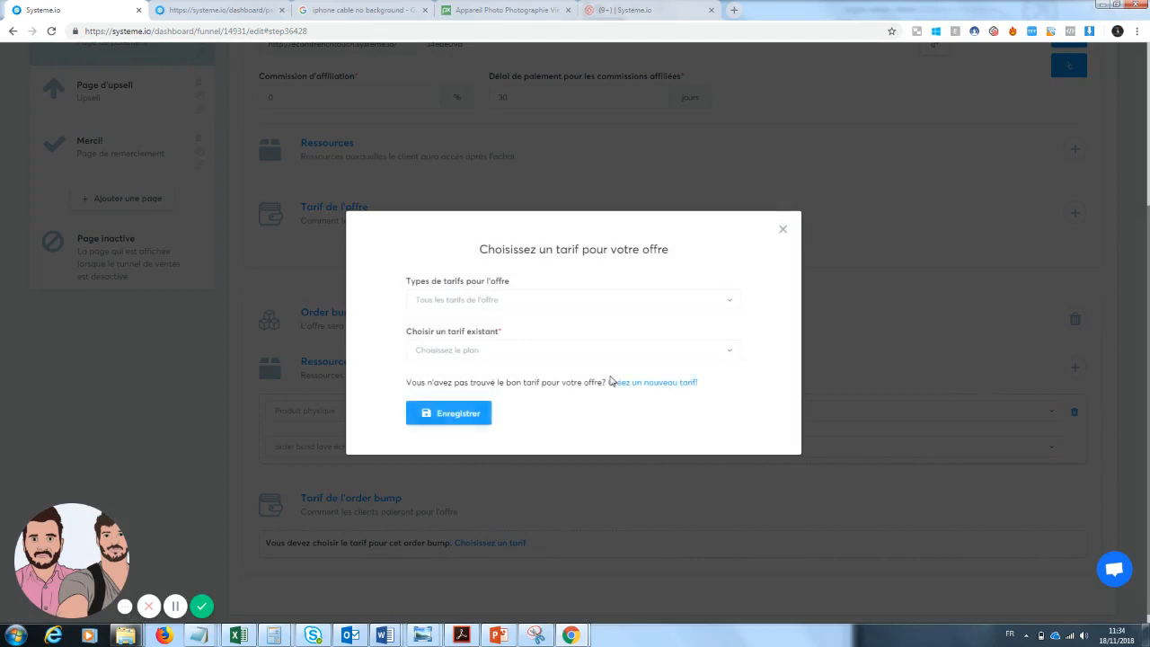
{"action": "left_click", "coordinate": [639, 381]}
{"action": "type", "text": "lo"}
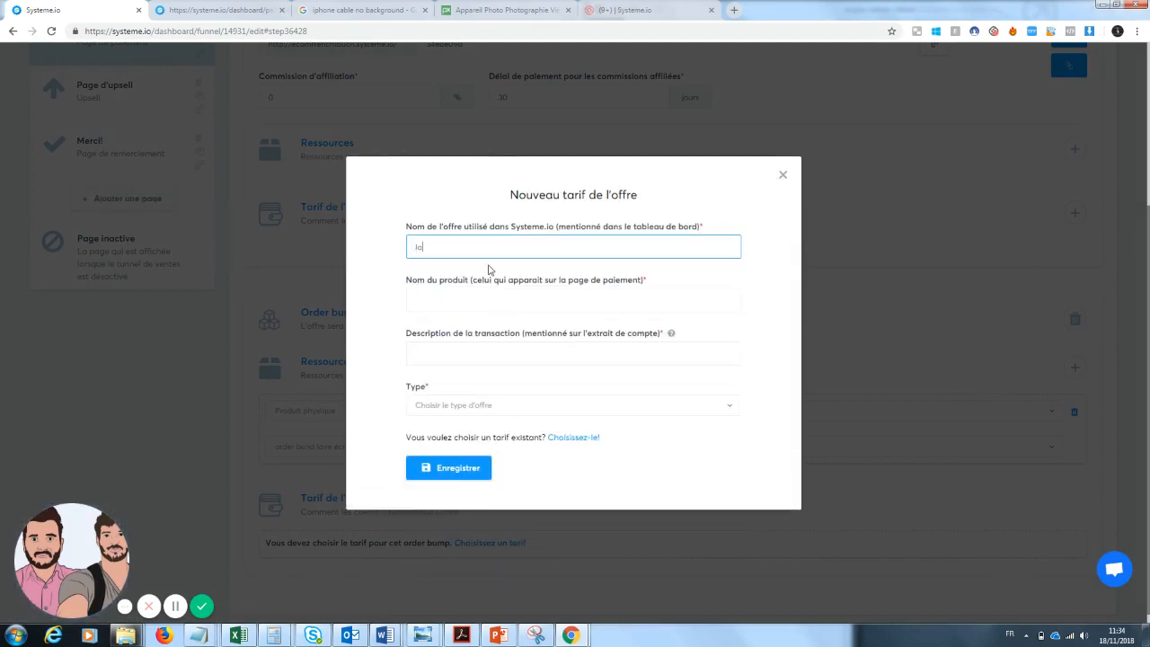
{"action": "type", "text": "ve écran"}
{"action": "left_click", "coordinate": [462, 300]}
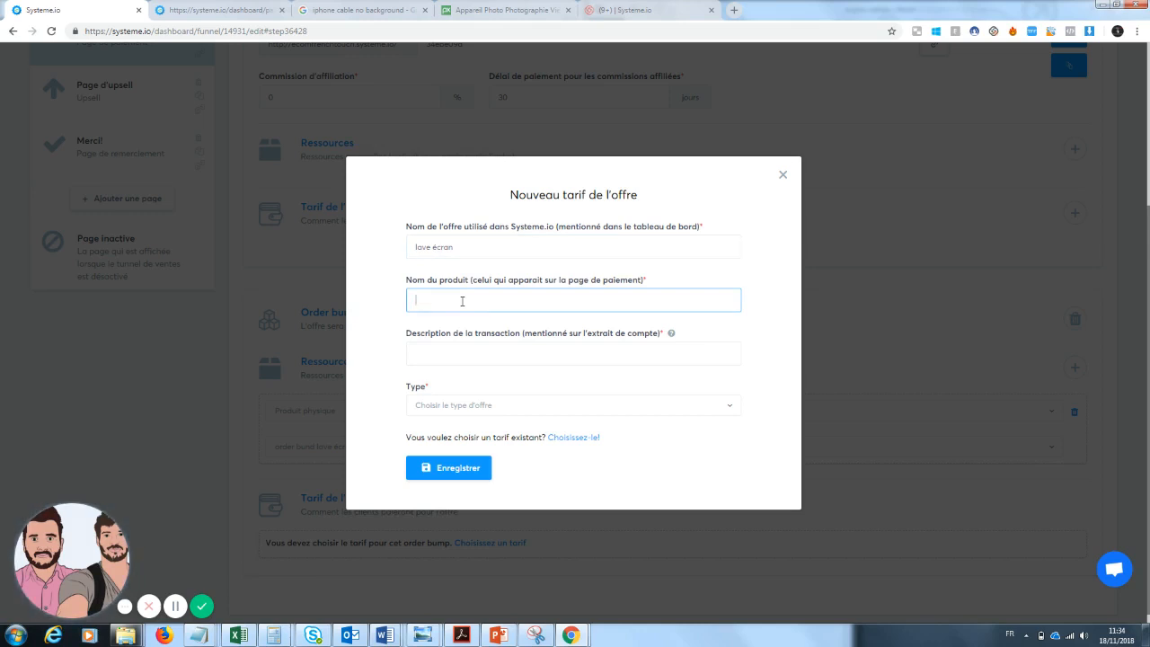
{"action": "type", "text": "C"}
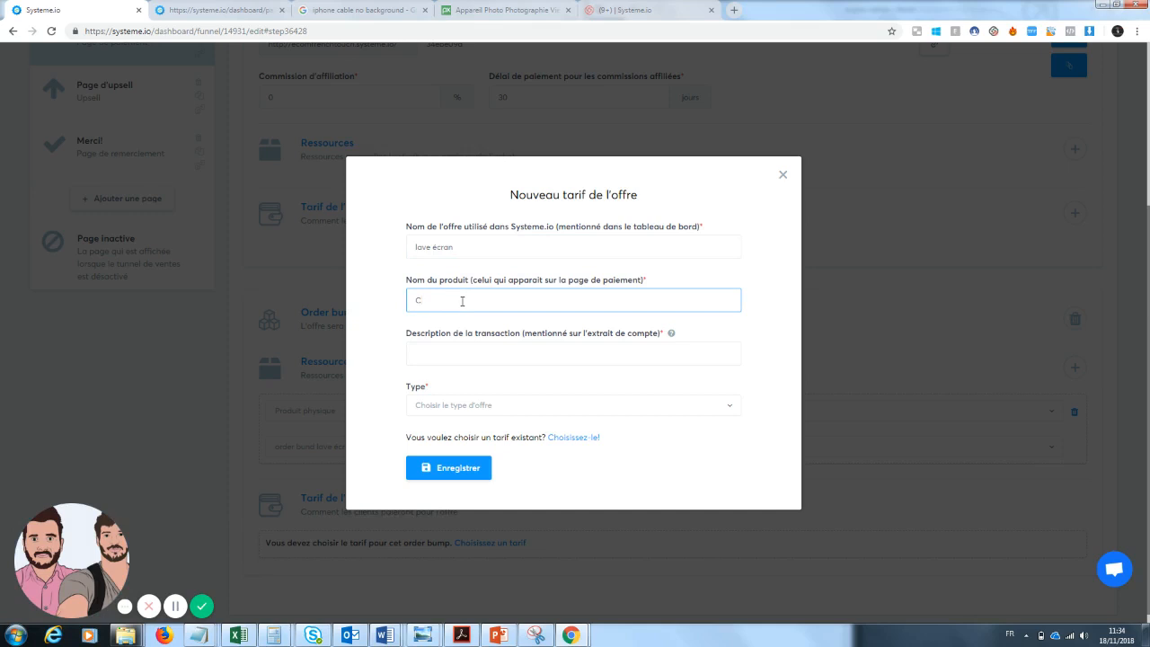
{"action": "type", "text": "lean Screen:"}
{"action": "type", "text": " l'écran 100"}
{"action": "type", "text": "% propre"}
- Enter transaction description "lave écran", choose type Paiement unique with a payment amount of 10 €, and try to save the price
{"action": "left_click", "coordinate": [455, 359]}
{"action": "type", "text": "lo"}
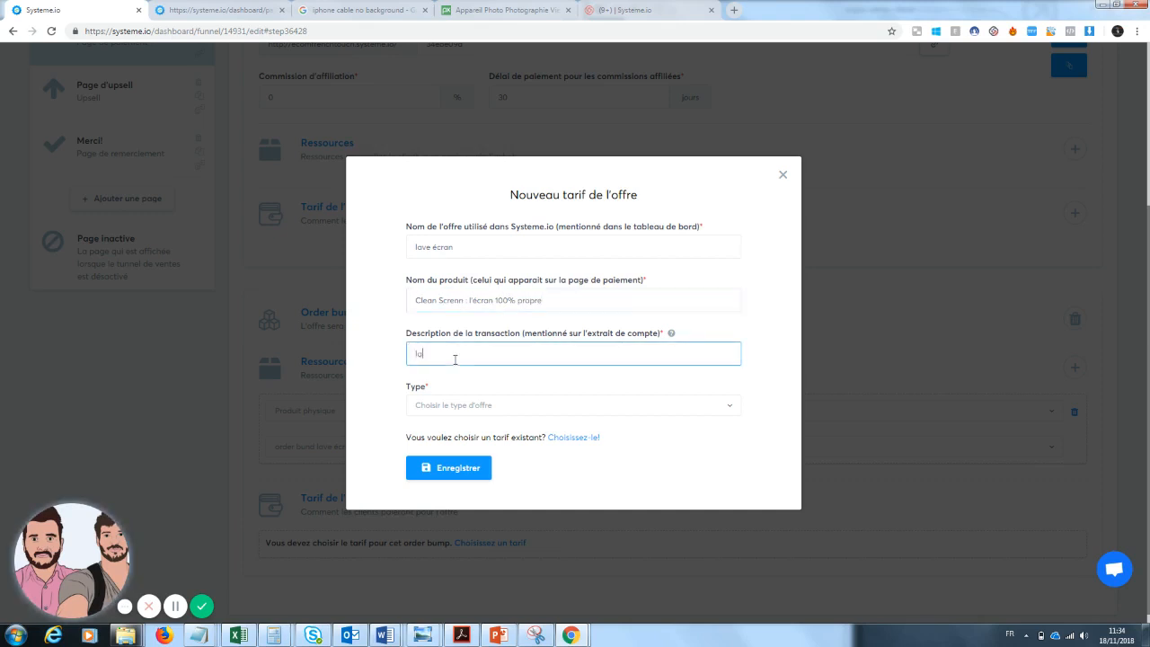
{"action": "type", "text": "ve écran"}
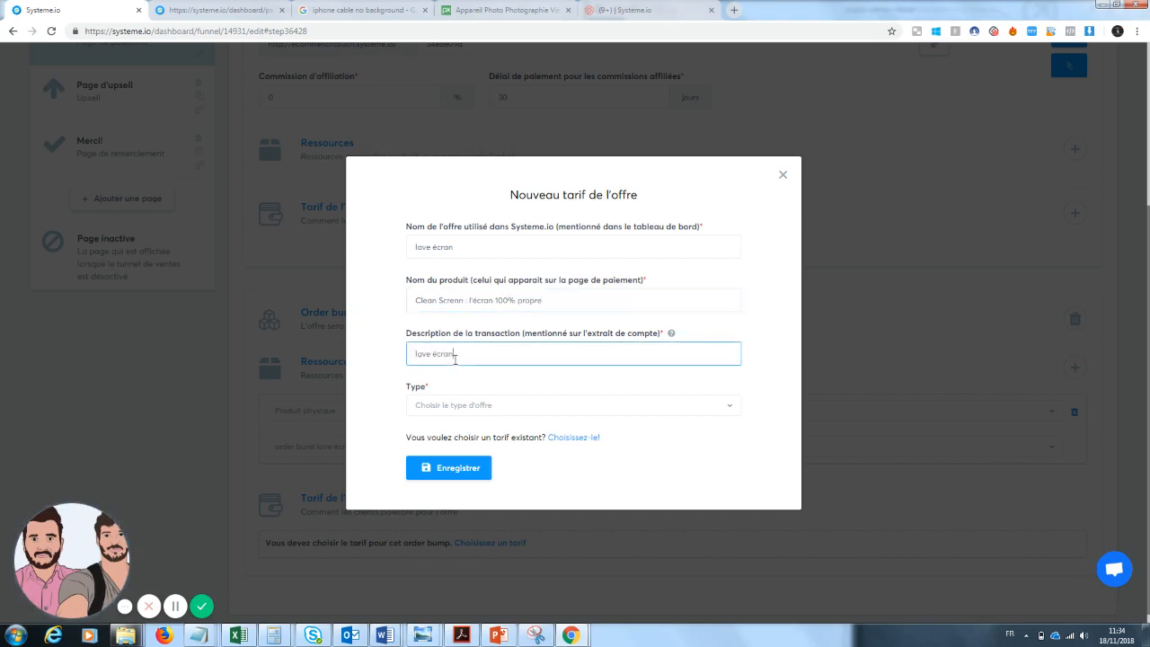
{"action": "left_click", "coordinate": [452, 409]}
{"action": "left_click", "coordinate": [449, 449]}
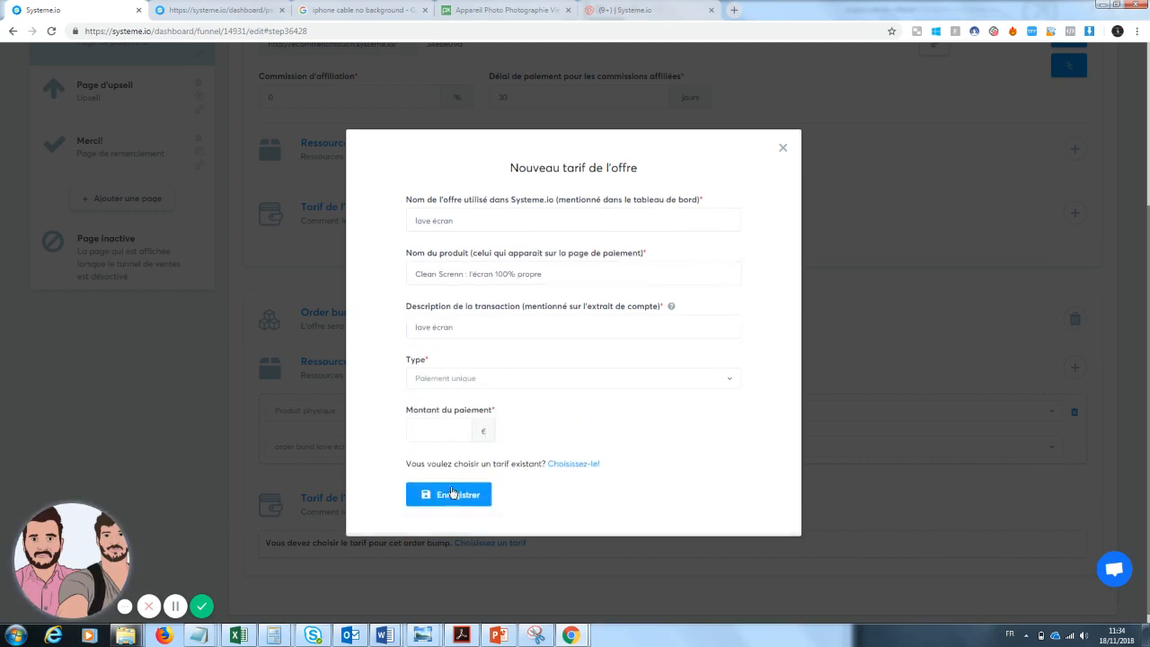
{"action": "left_click", "coordinate": [437, 432]}
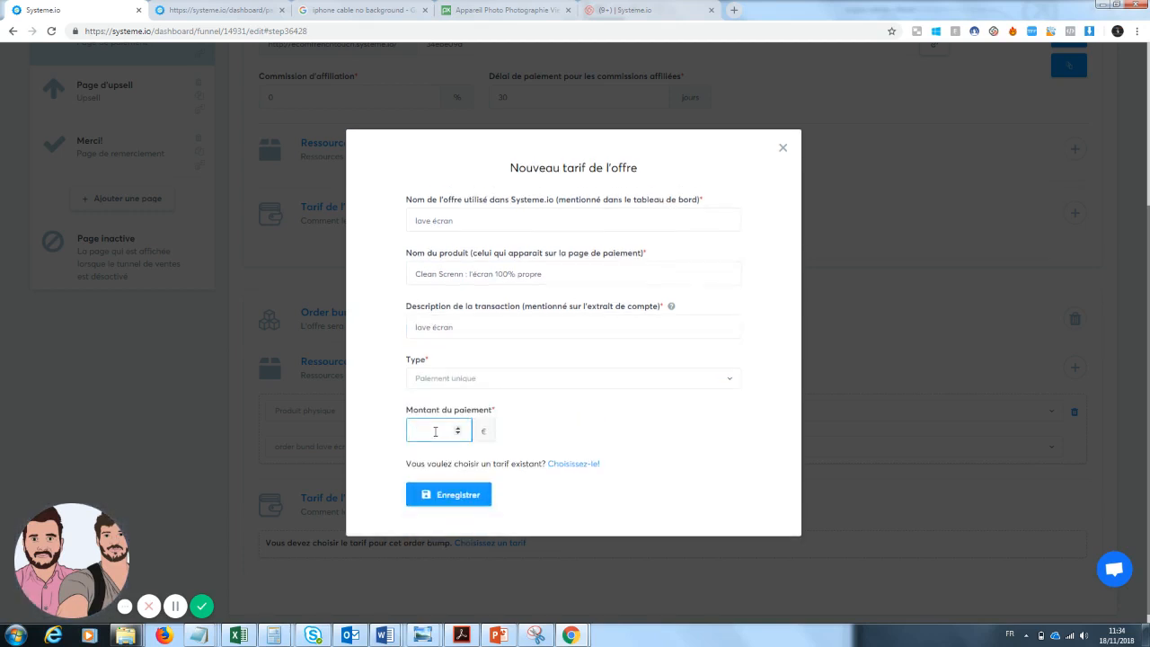
{"action": "type", "text": "10"}
{"action": "left_click", "coordinate": [449, 492]}
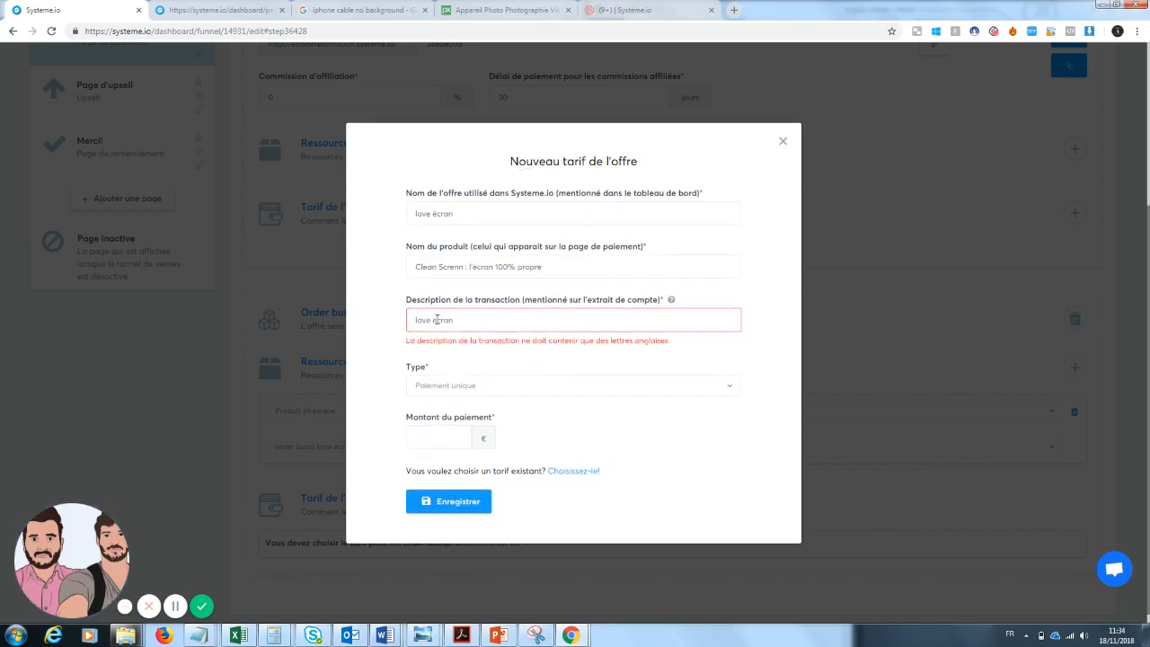
- Remove the accent from the transaction description, set the payment amount to 10 € and save the order bump price
{"action": "key", "text": "Tab"}
{"action": "type", "text": "10"}
{"action": "left_click", "coordinate": [465, 502]}
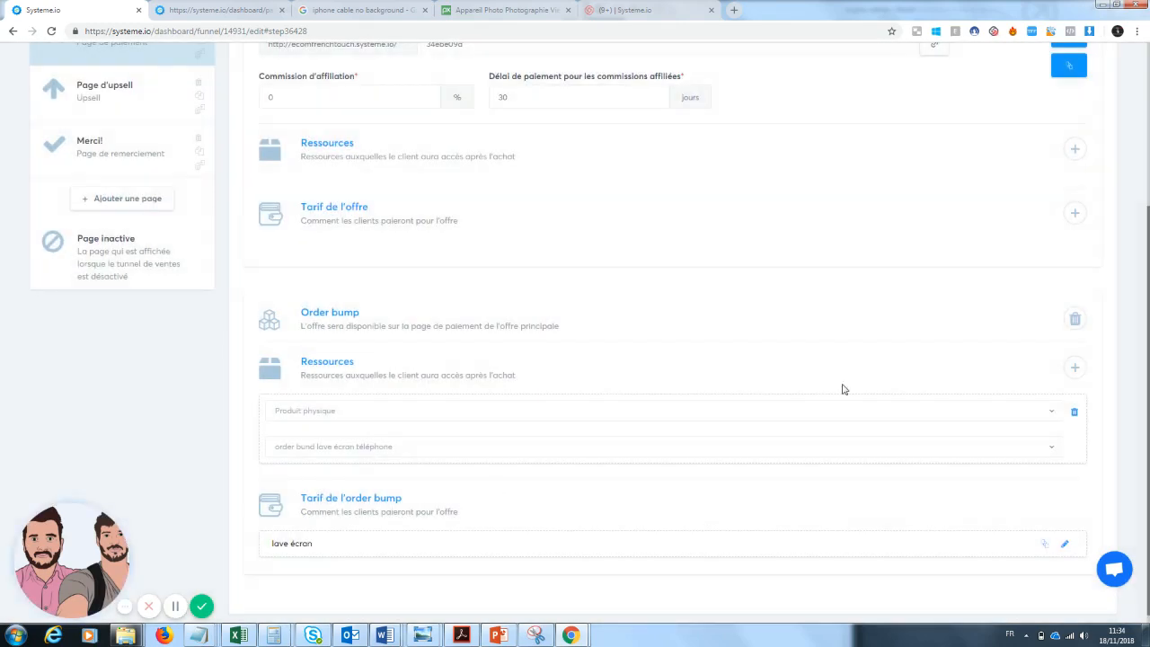
- Save the payment page step, review the live payment page's form and product section, and return to the funnel settings
{"action": "scroll", "coordinate": [1148, 281], "scroll_direction": "up", "scroll_amount": 3}
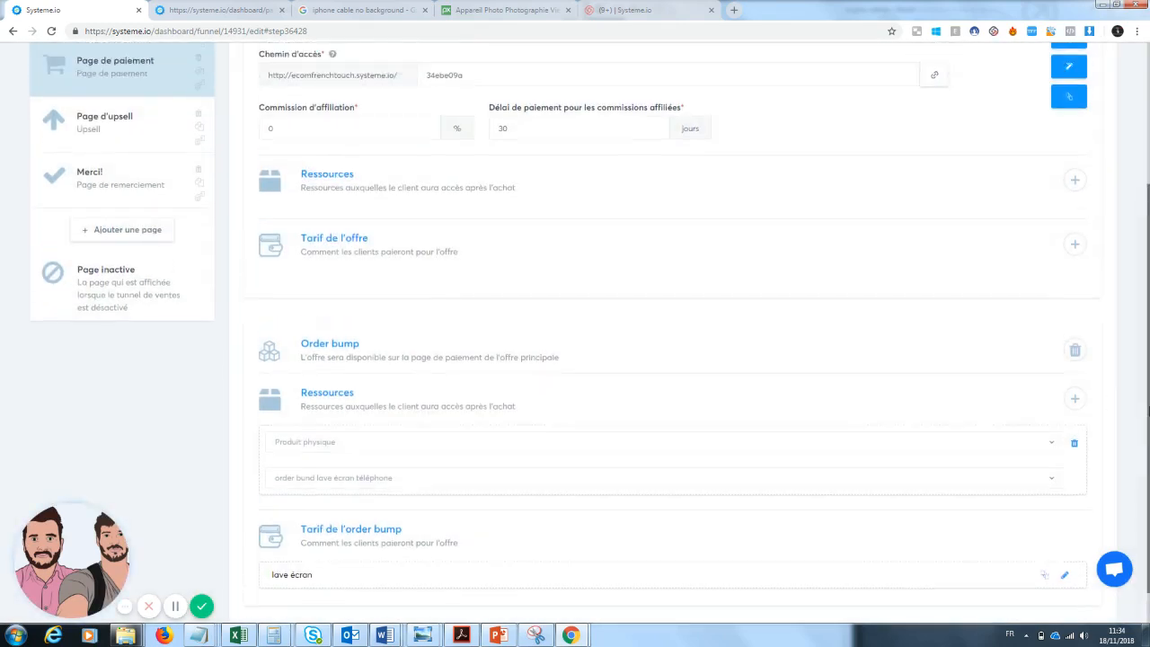
{"action": "left_click", "coordinate": [1066, 206]}
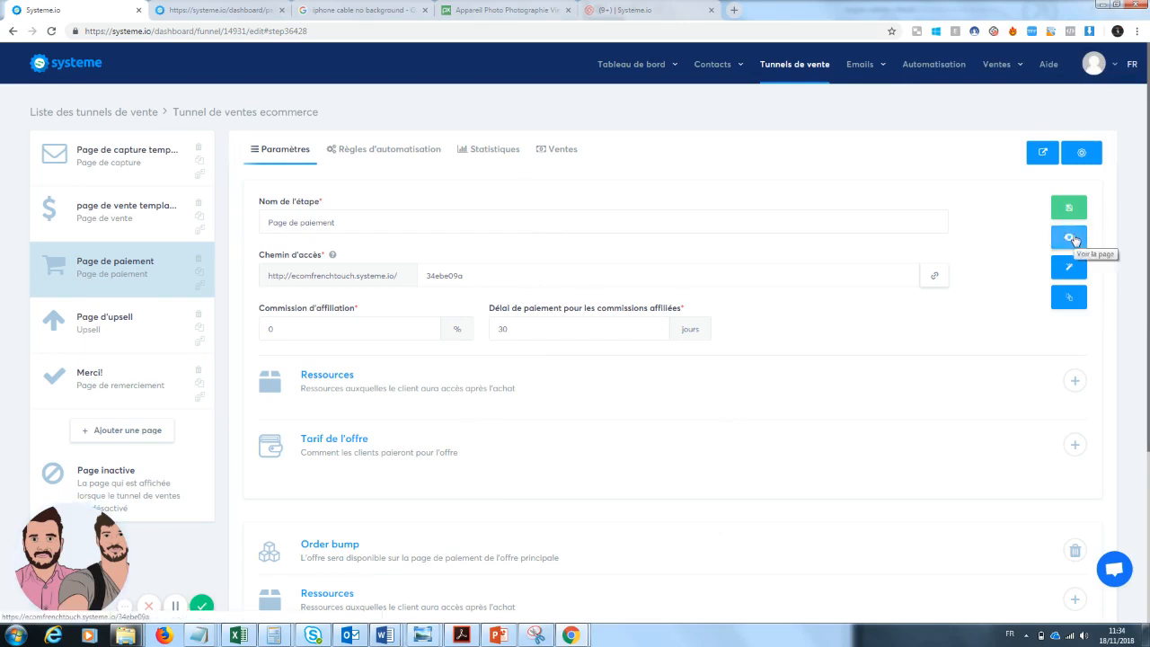
{"action": "left_click", "coordinate": [1069, 238]}
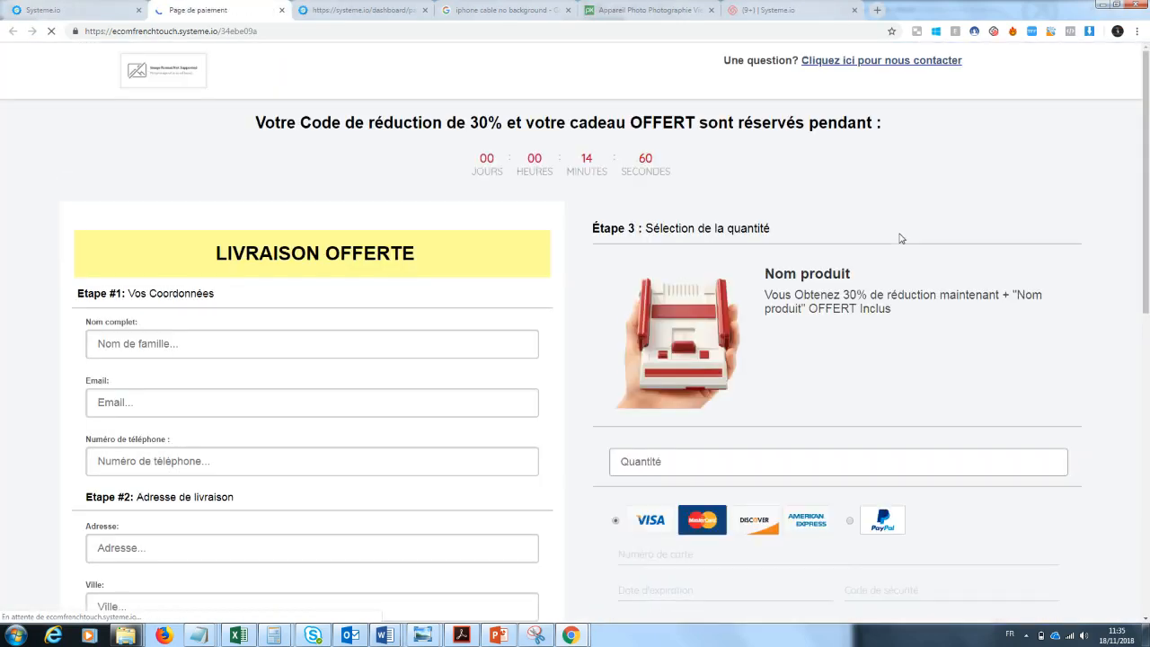
{"action": "left_click_drag", "start_coordinate": [1147, 126], "coordinate": [1148, 162]}
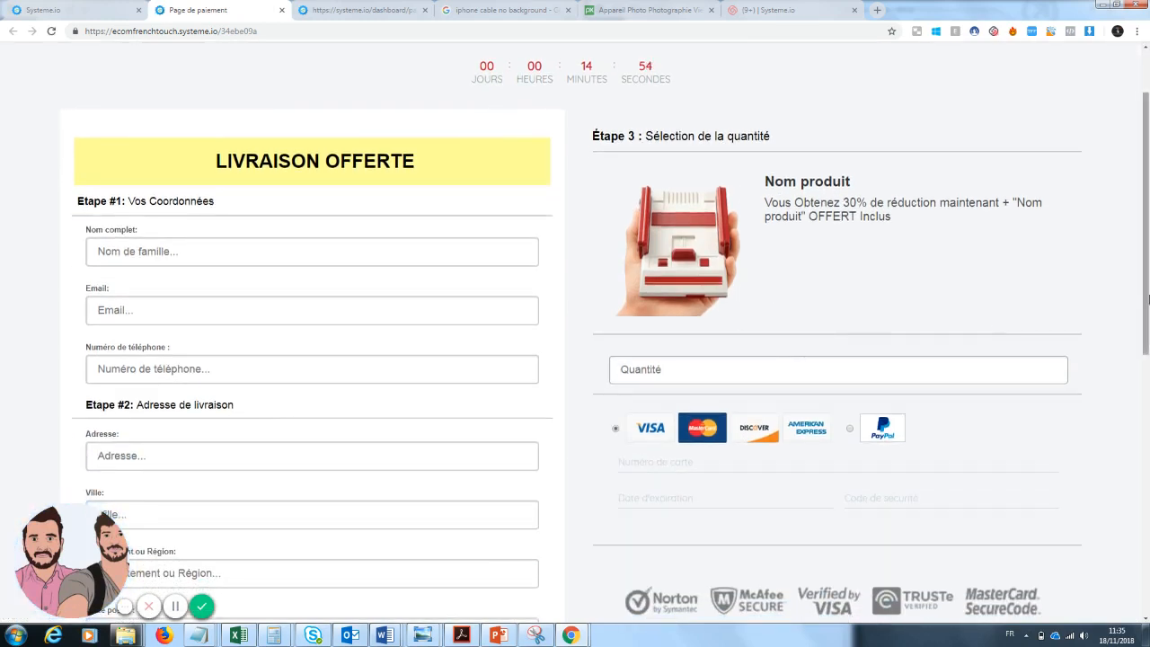
{"action": "left_click_drag", "start_coordinate": [1147, 319], "coordinate": [1146, 290]}
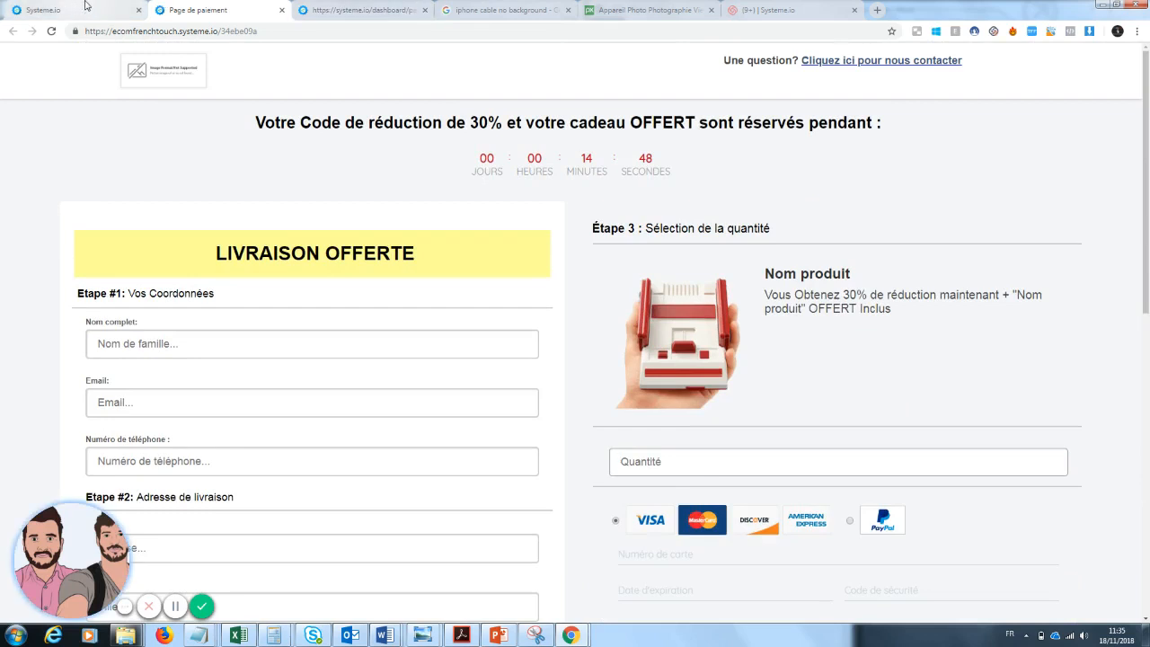
{"action": "left_click", "coordinate": [78, 15]}
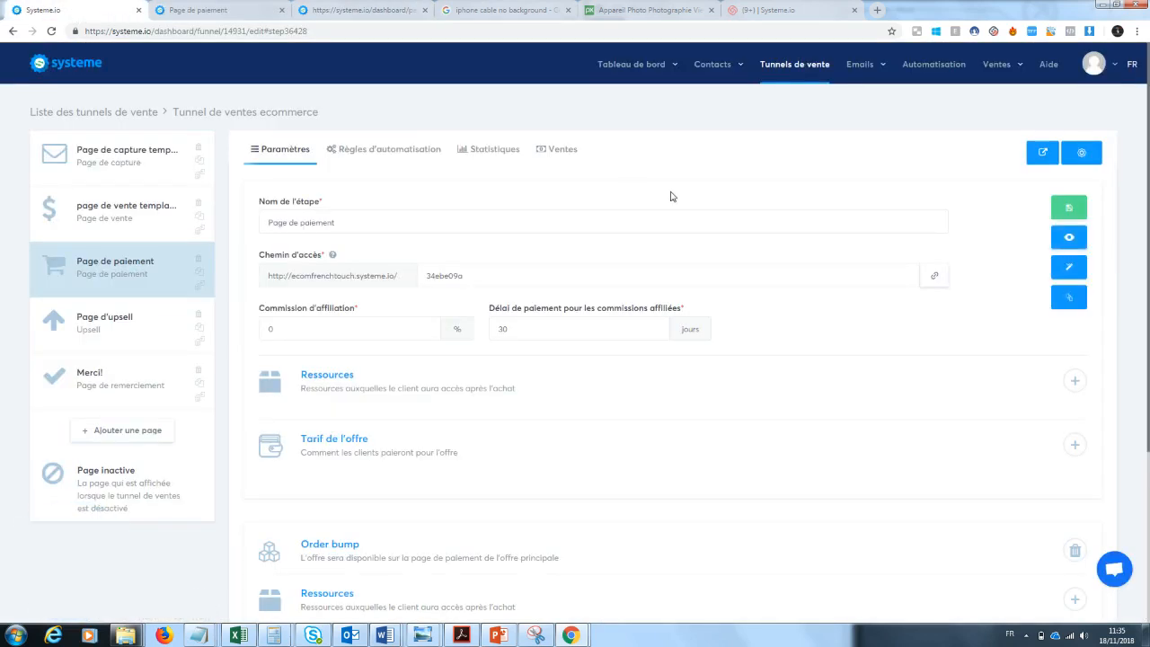
- Open the payment page in the editor and reword the headline above the countdown as "Votre Code de réduction de 30% est réservé pendant :"
{"action": "left_click", "coordinate": [1079, 276]}
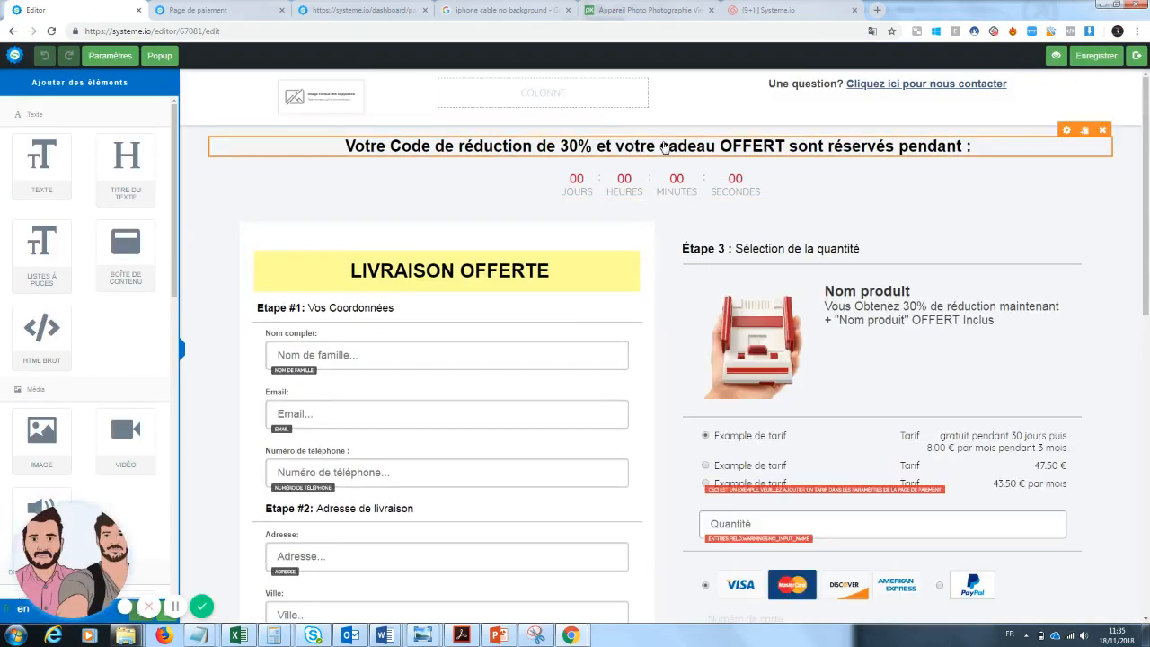
{"action": "left_click", "coordinate": [747, 156]}
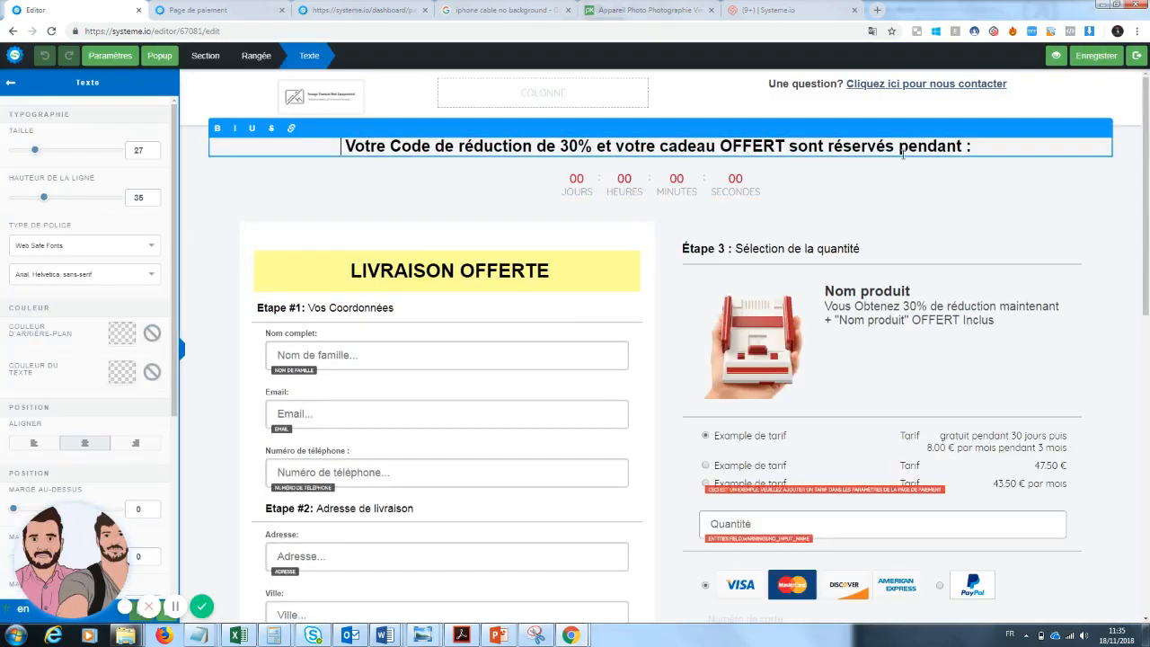
{"action": "left_click_drag", "start_coordinate": [791, 145], "coordinate": [611, 146]}
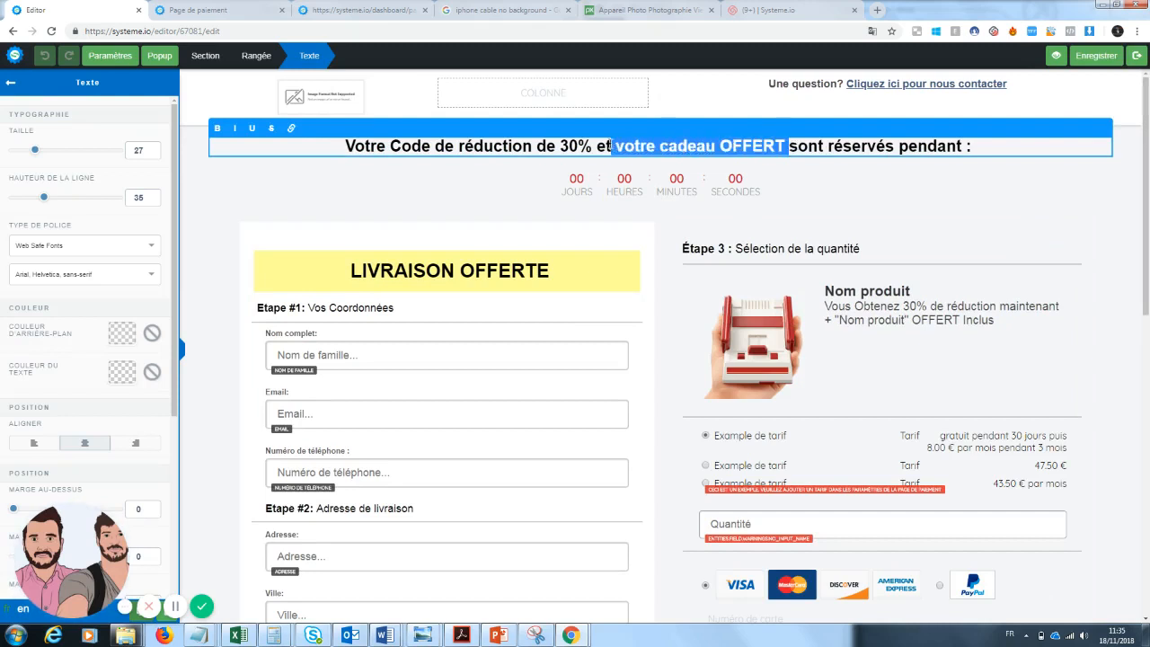
{"action": "key", "text": "BackSpace"}
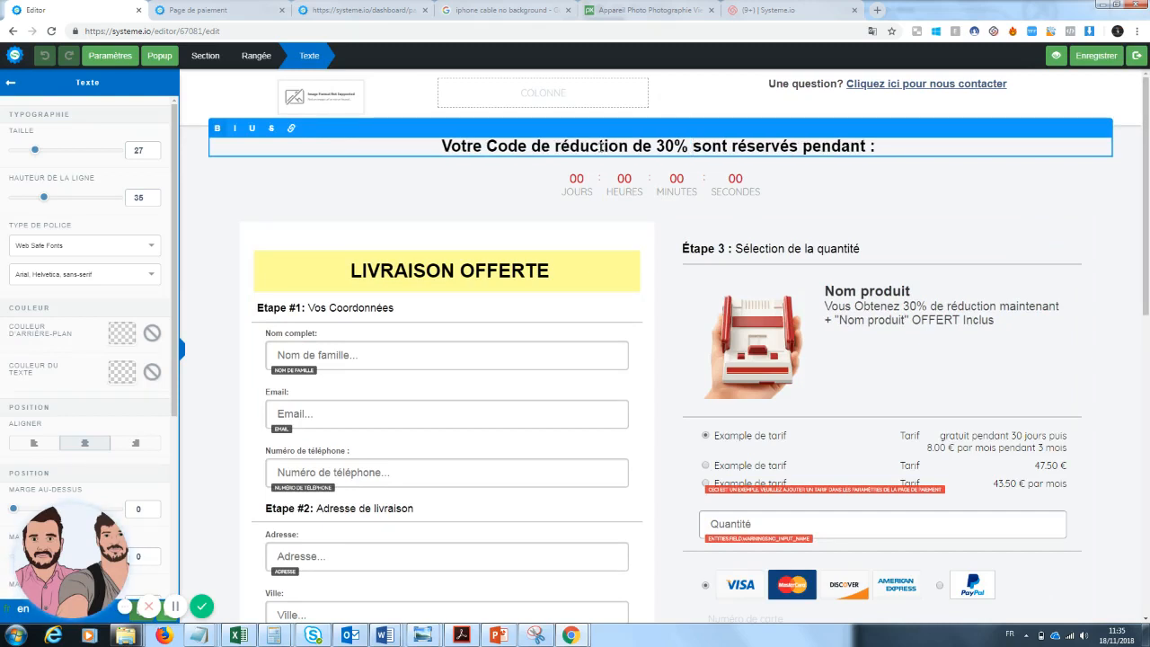
{"action": "left_click", "coordinate": [650, 144]}
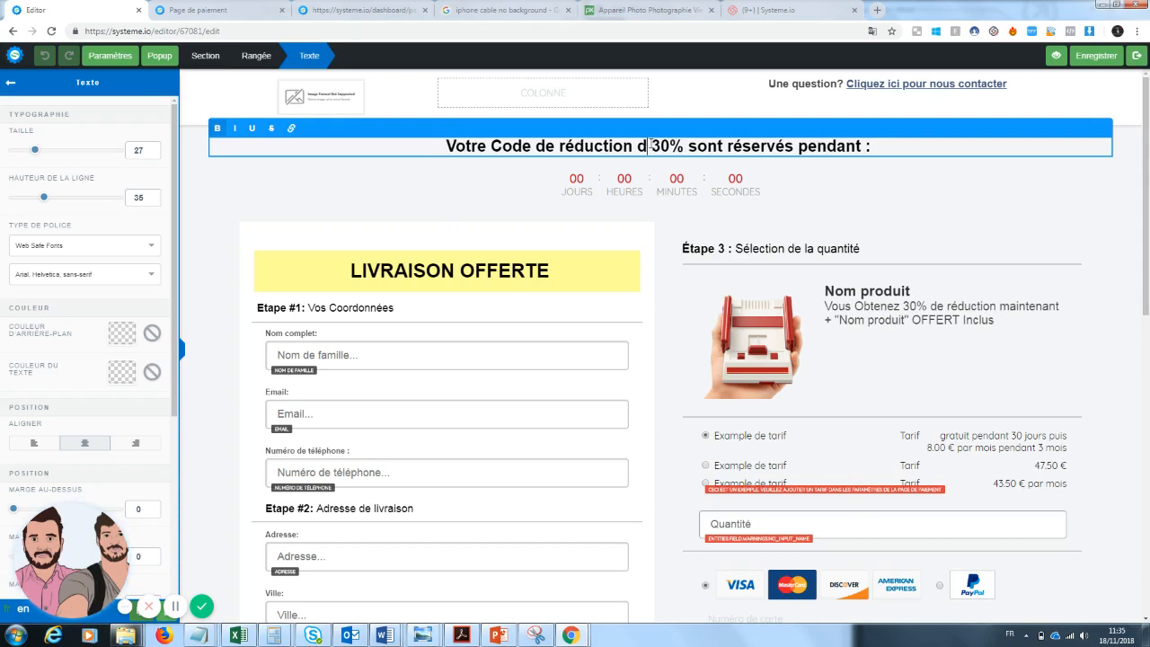
{"action": "left_click_drag", "start_coordinate": [729, 146], "coordinate": [704, 146]}
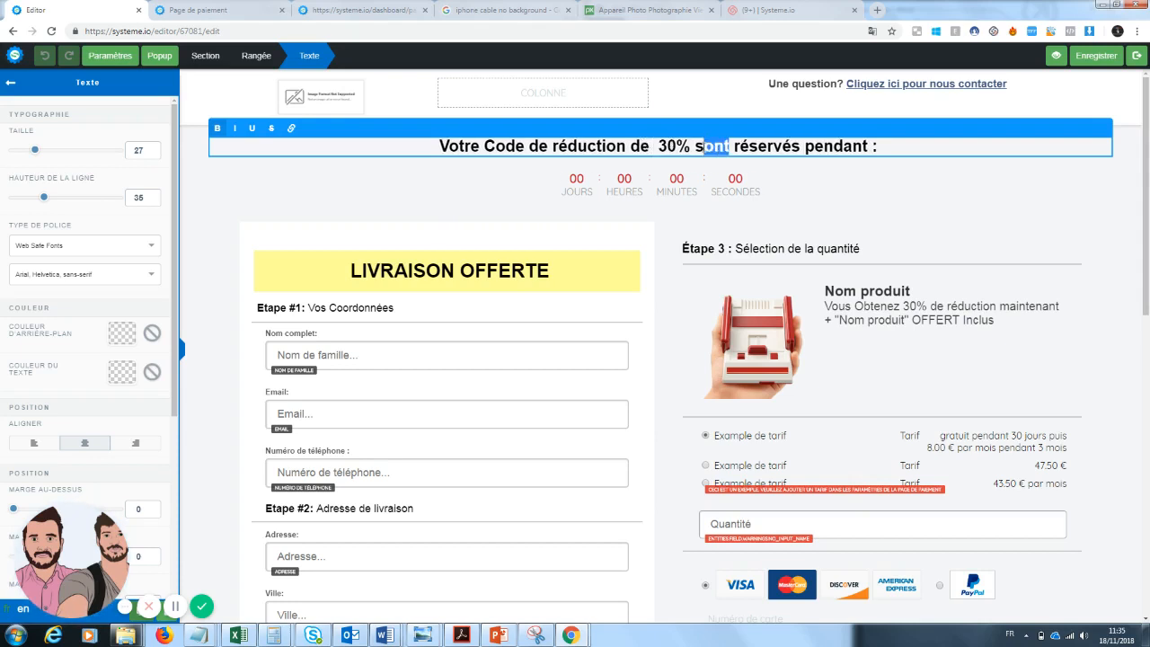
{"action": "type", "text": "est"}
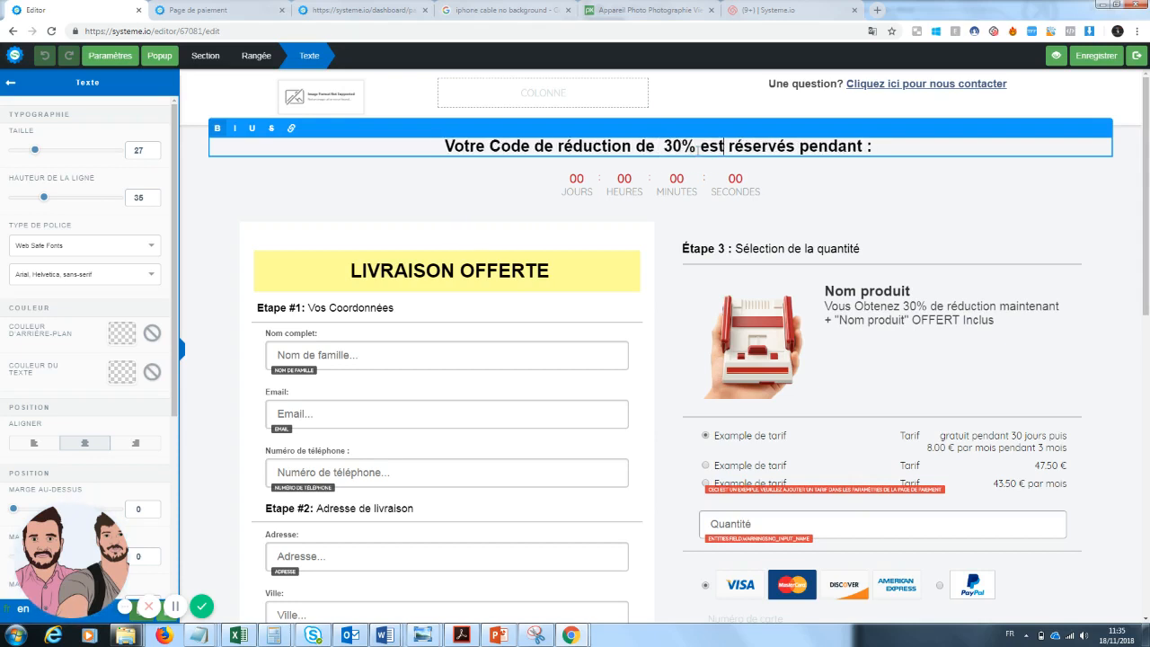
{"action": "left_click", "coordinate": [790, 146]}
{"action": "key", "text": "BackSpace"}
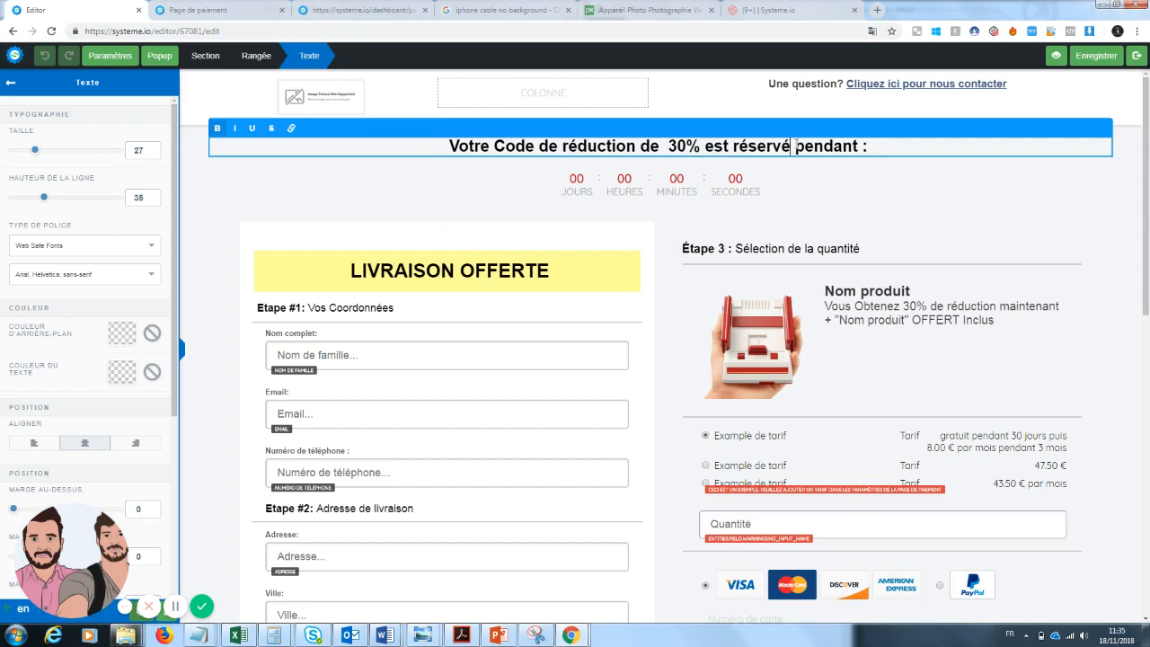
{"action": "left_click", "coordinate": [970, 242]}
- Renumber the "Sélection de la quantité" heading as "Étape 2 :"
{"action": "left_click_drag", "start_coordinate": [1147, 191], "coordinate": [1148, 244]}
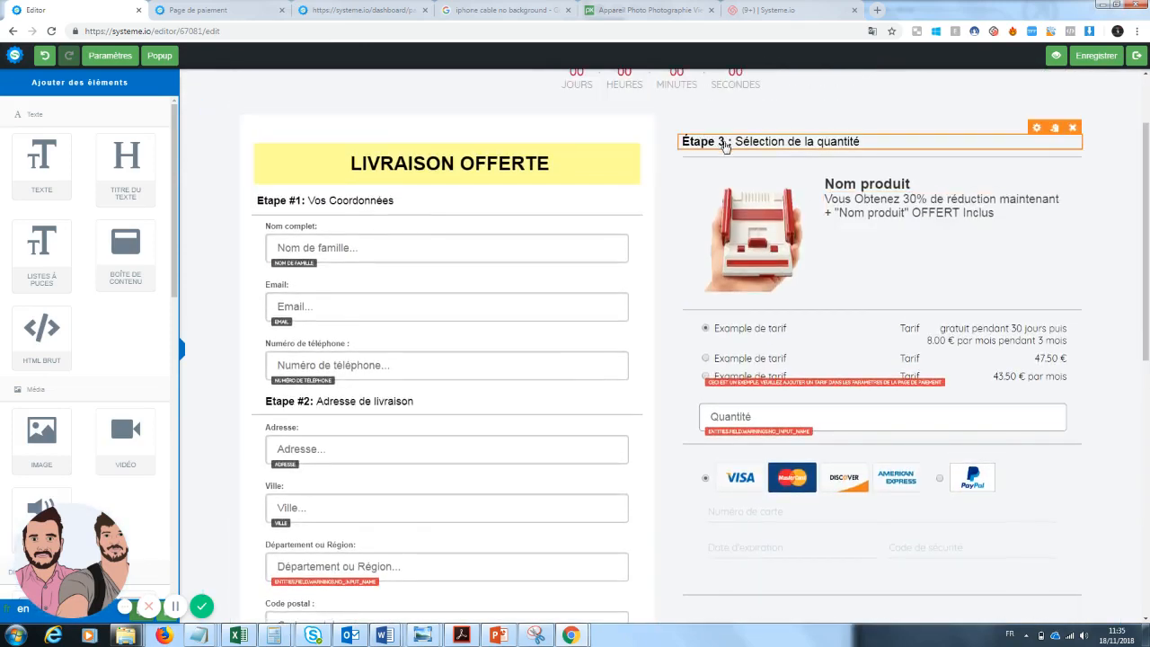
{"action": "left_click", "coordinate": [724, 145]}
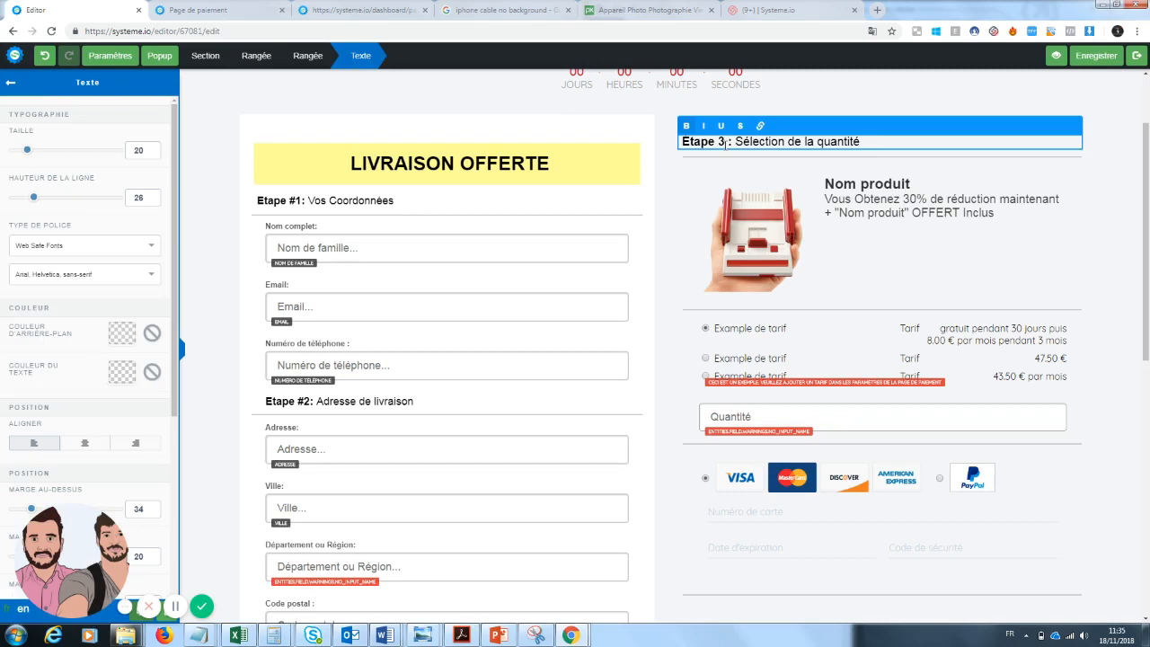
{"action": "key", "text": "BackSpace"}
{"action": "type", "text": "2"}
{"action": "left_click", "coordinate": [931, 275]}
- Replace the game console product image with the tech-worlds-strongest-smartphone-lens picture from the account's own uploaded images
{"action": "left_click", "coordinate": [767, 171]}
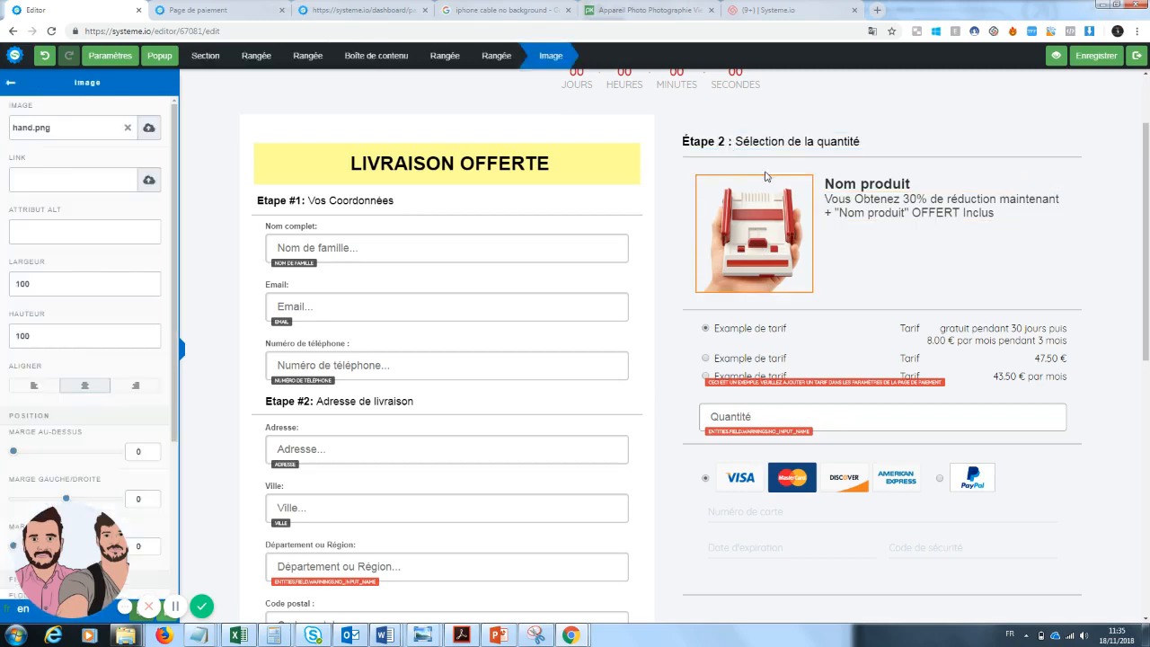
{"action": "left_click", "coordinate": [129, 133]}
{"action": "left_click", "coordinate": [149, 131]}
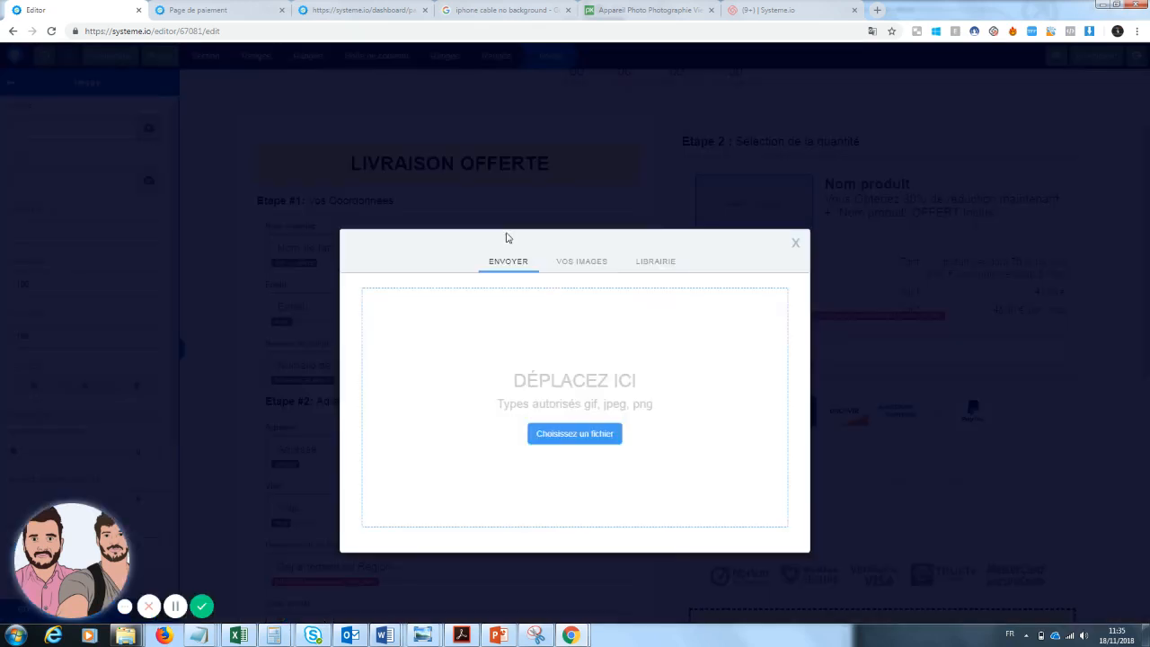
{"action": "left_click", "coordinate": [579, 238]}
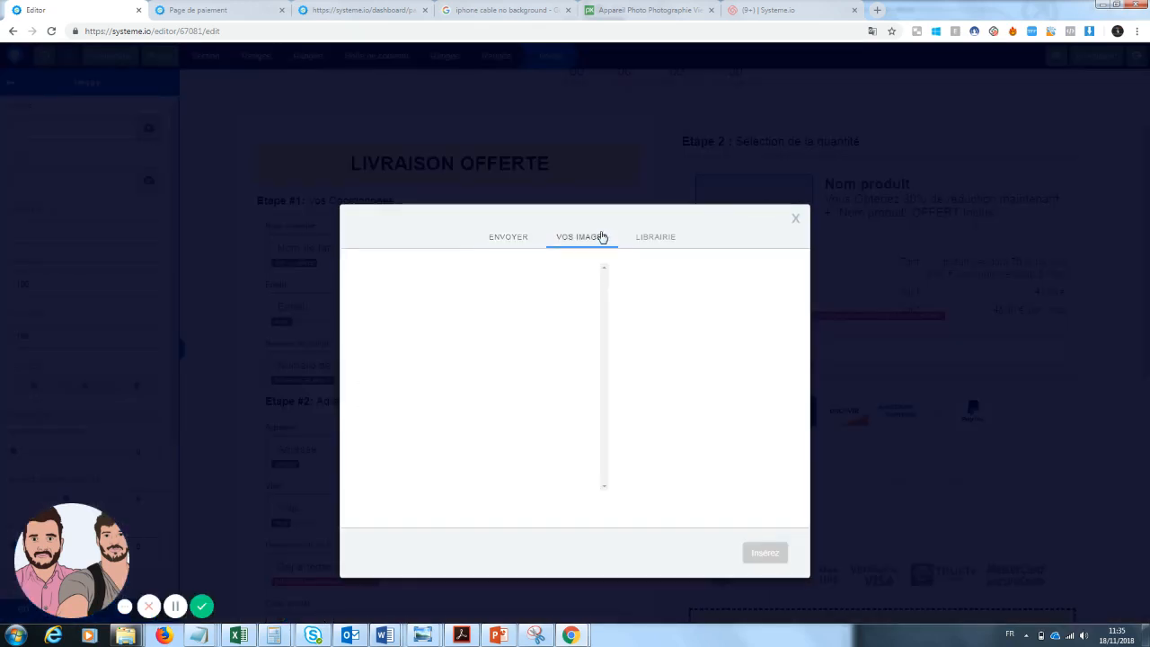
{"action": "left_click", "coordinate": [655, 237]}
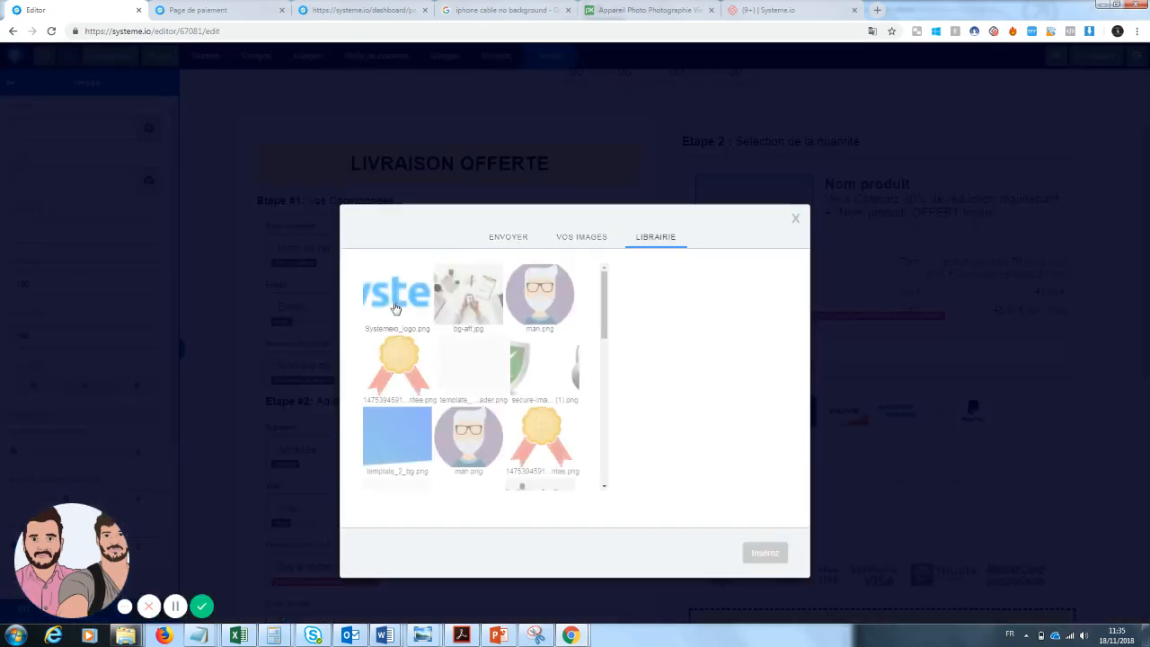
{"action": "left_click", "coordinate": [593, 236]}
{"action": "left_click", "coordinate": [522, 240]}
{"action": "left_click", "coordinate": [585, 241]}
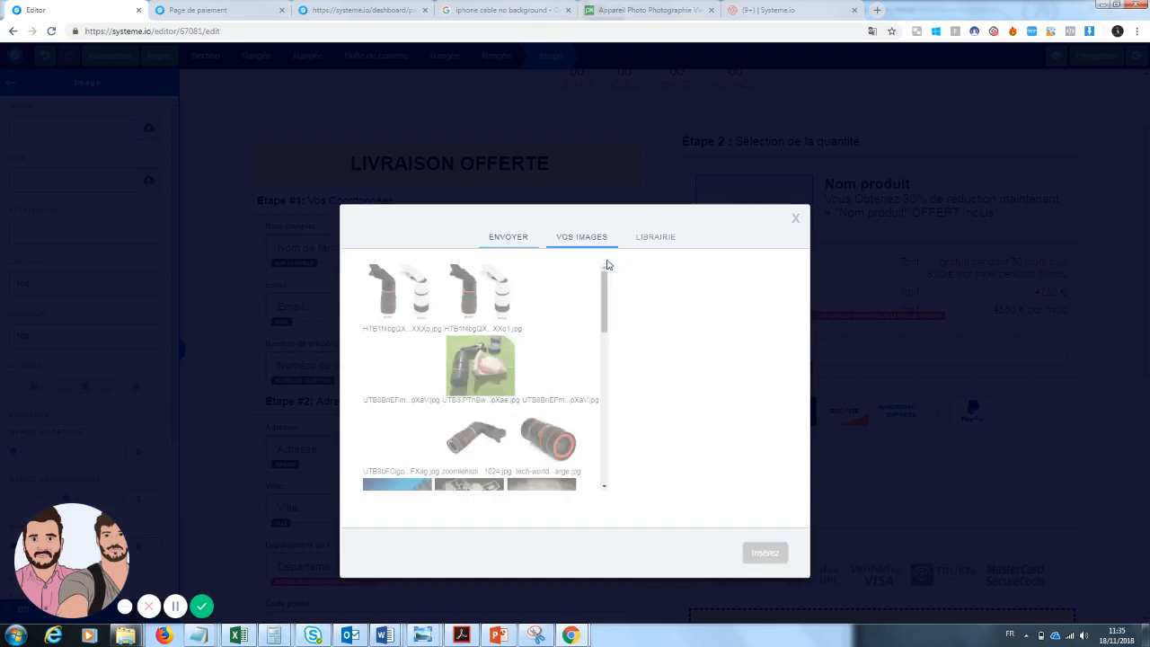
{"action": "left_click", "coordinate": [559, 457]}
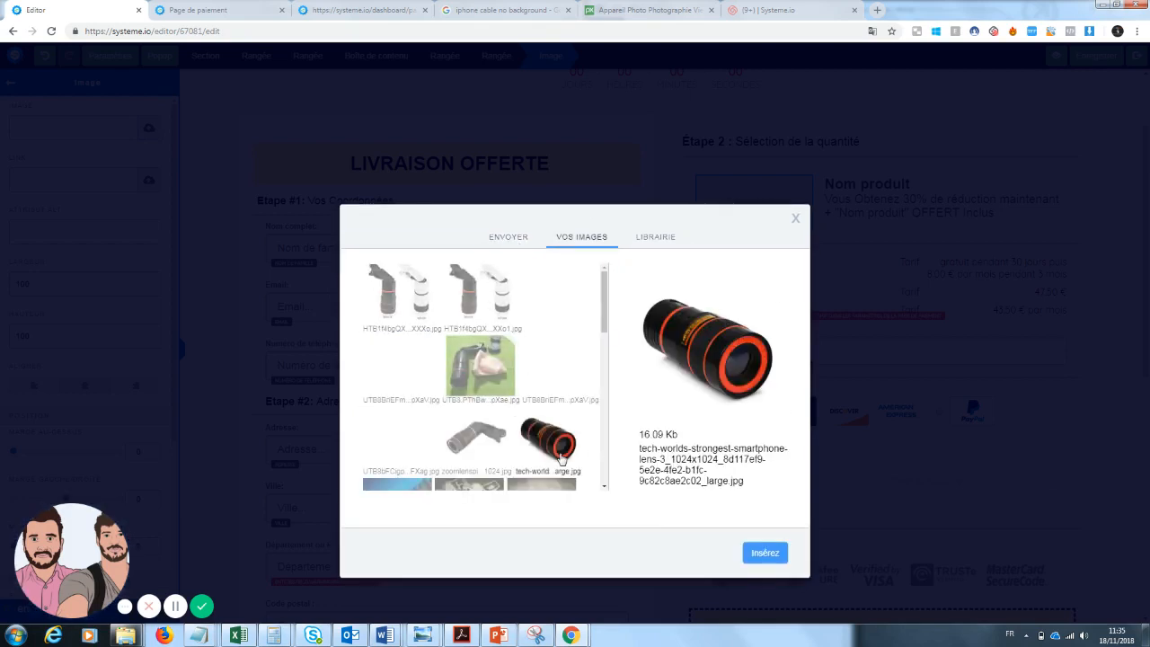
{"action": "left_click", "coordinate": [763, 553]}
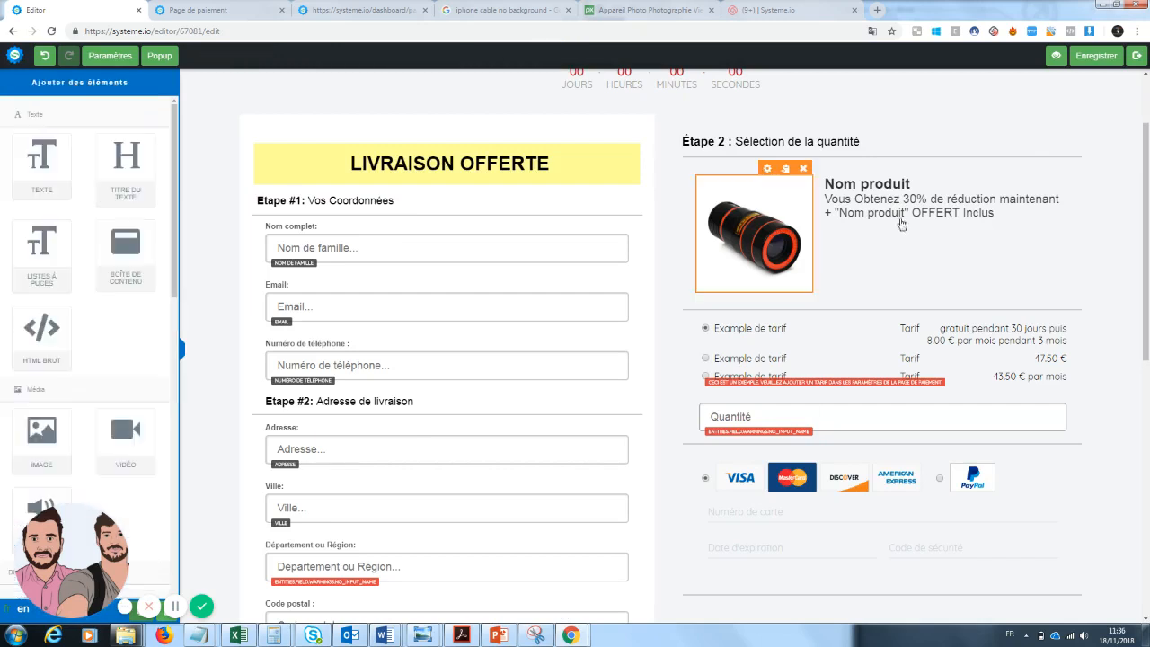
- Replace the placeholder product name beside the image with "Zoom Pro"
{"action": "left_click", "coordinate": [917, 185]}
{"action": "left_click_drag", "start_coordinate": [913, 186], "coordinate": [842, 186]}
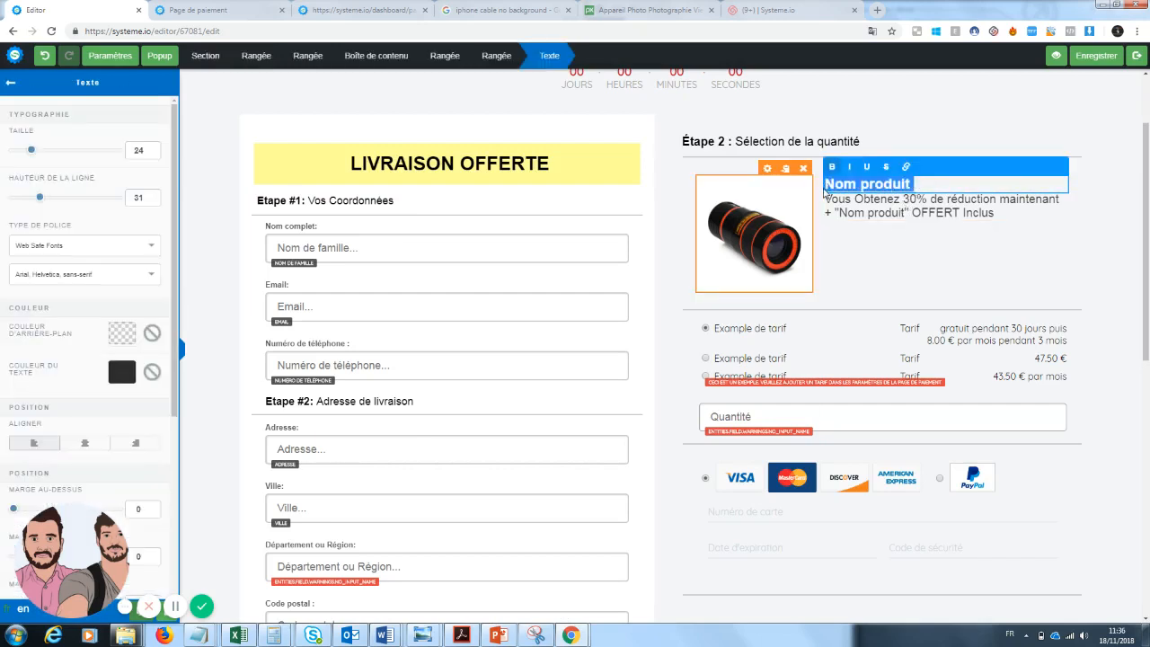
{"action": "type", "text": "Zoom Pro"}
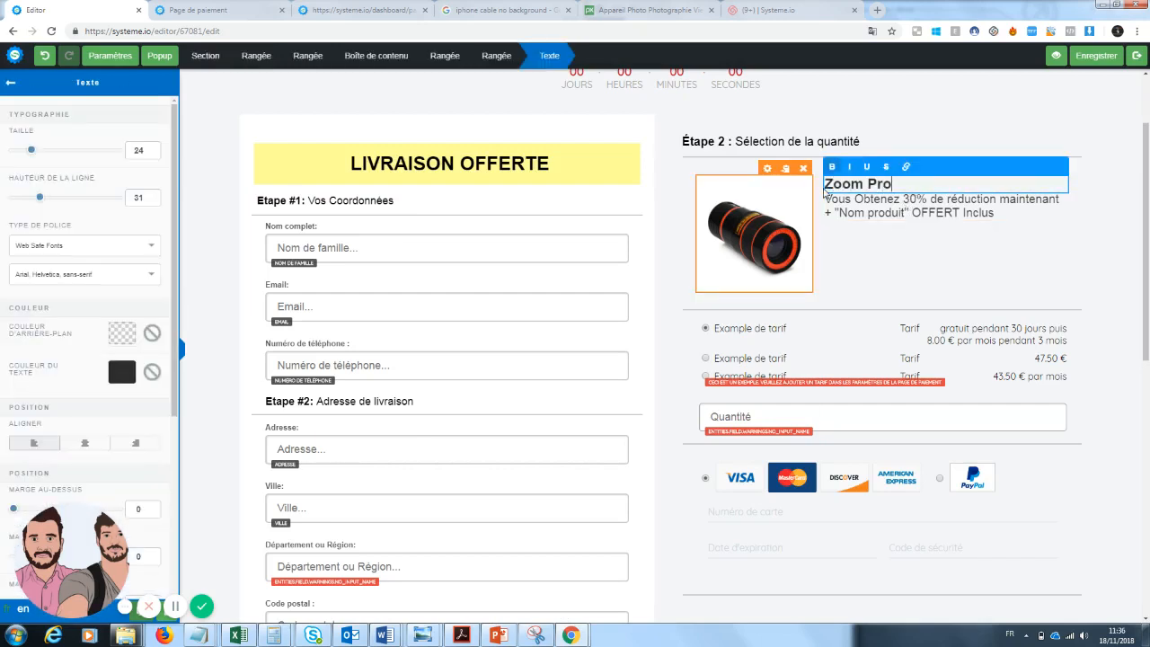
{"action": "left_click", "coordinate": [992, 215]}
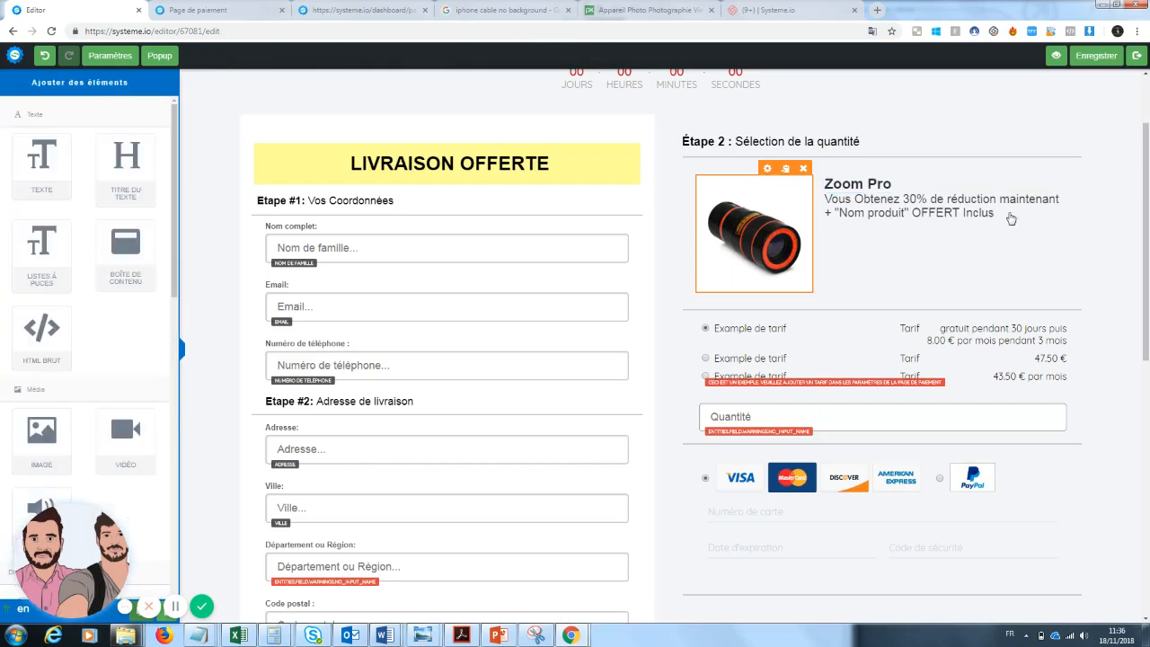
- Replace the free product mention in the description under the product name with "une garantie de 30 jours" after the plus sign
{"action": "left_click", "coordinate": [1011, 219]}
{"action": "left_click_drag", "start_coordinate": [995, 213], "coordinate": [838, 214]}
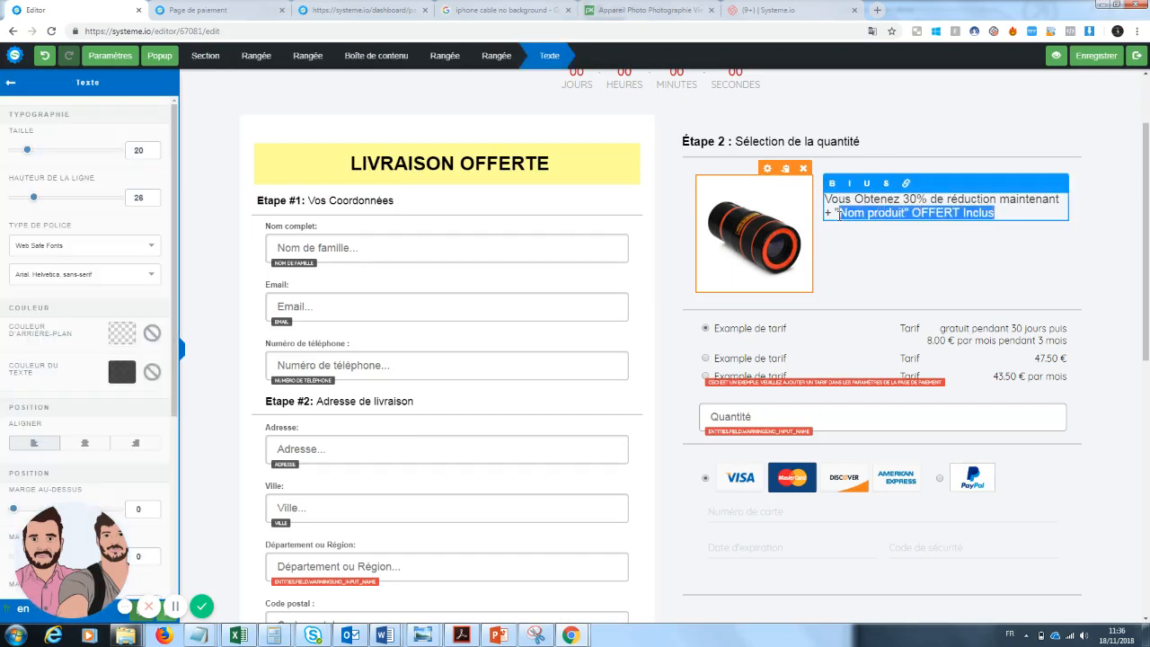
{"action": "key", "text": "BackSpace"}
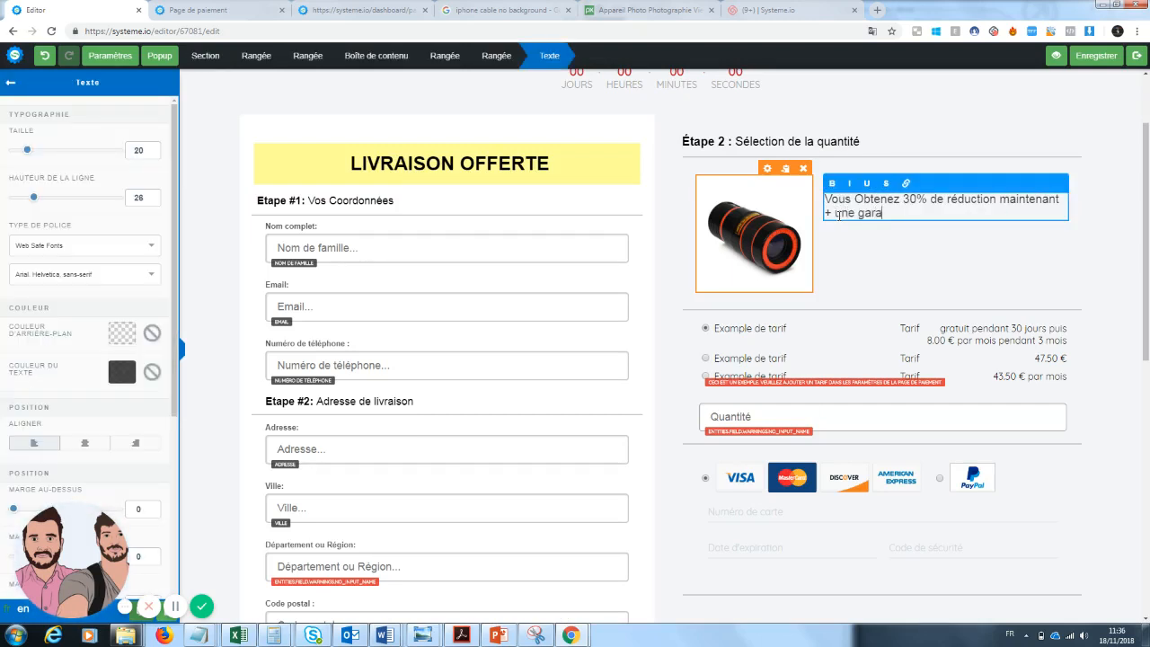
{"action": "type", "text": "une garantie de 30 jours"}
{"action": "left_click", "coordinate": [886, 284]}
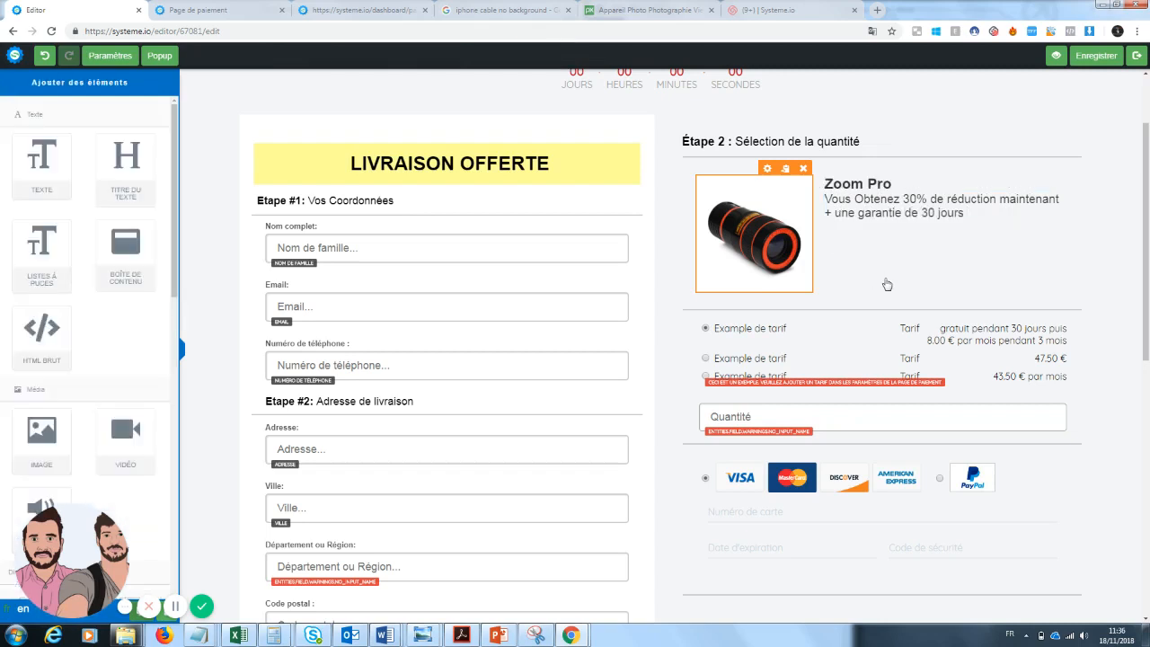
- Check the data type setting of the "Quantité" form field and delete the field from the page
{"action": "scroll", "coordinate": [1148, 284], "scroll_direction": "down", "scroll_amount": 1}
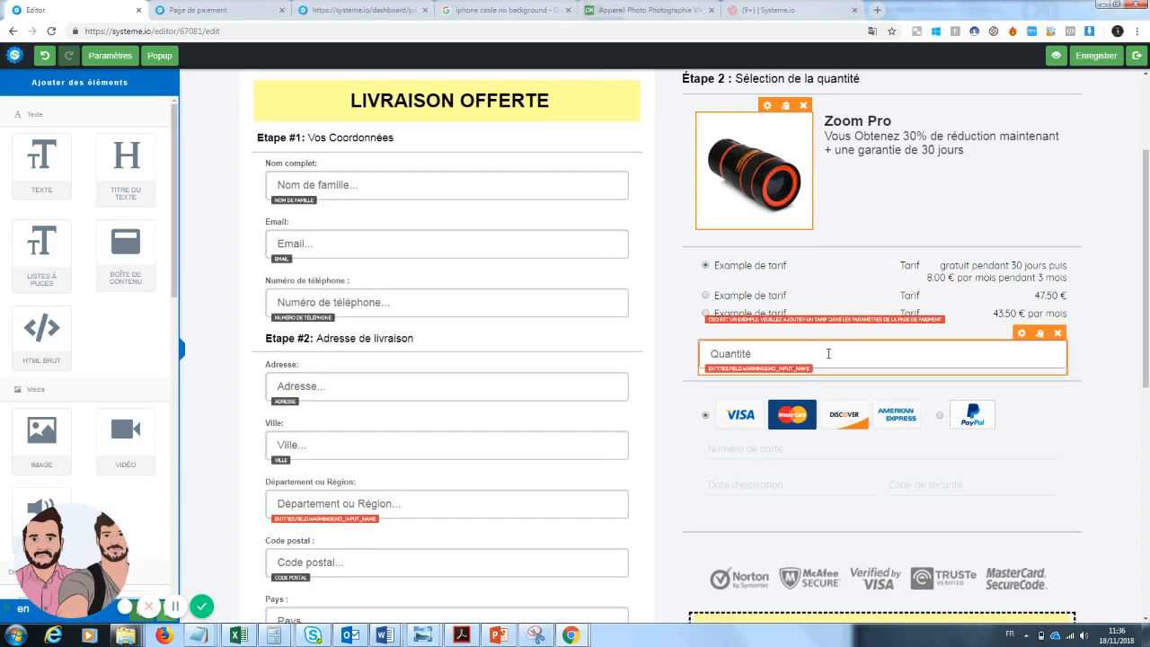
{"action": "left_click", "coordinate": [798, 357]}
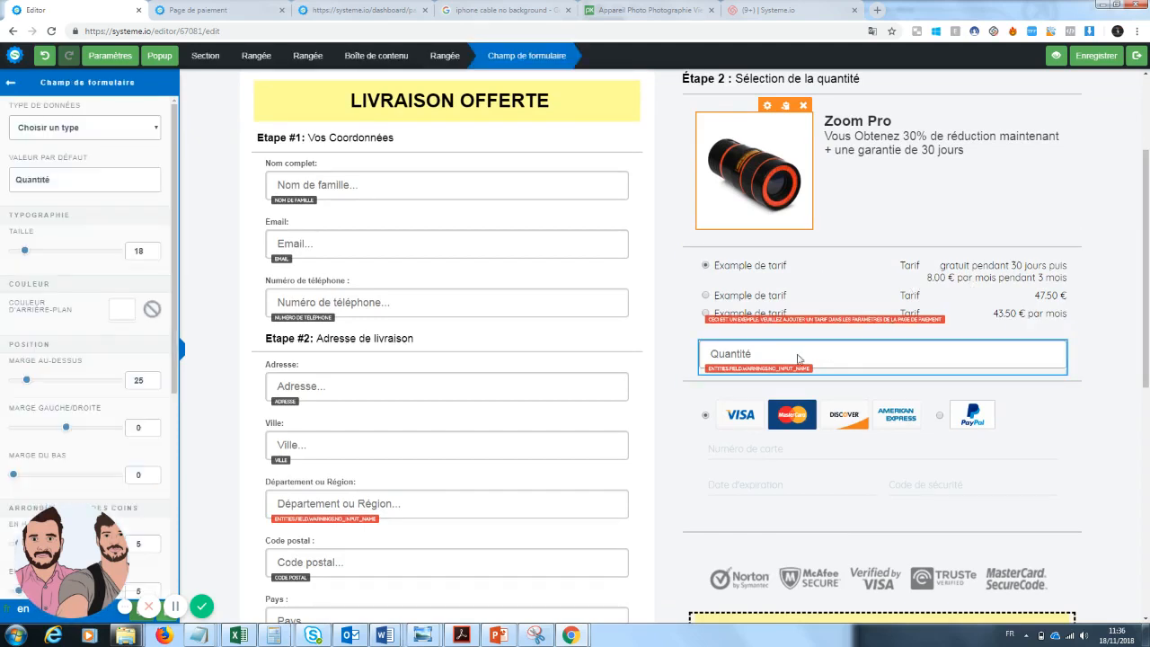
{"action": "left_click", "coordinate": [113, 131]}
{"action": "left_click", "coordinate": [113, 132]}
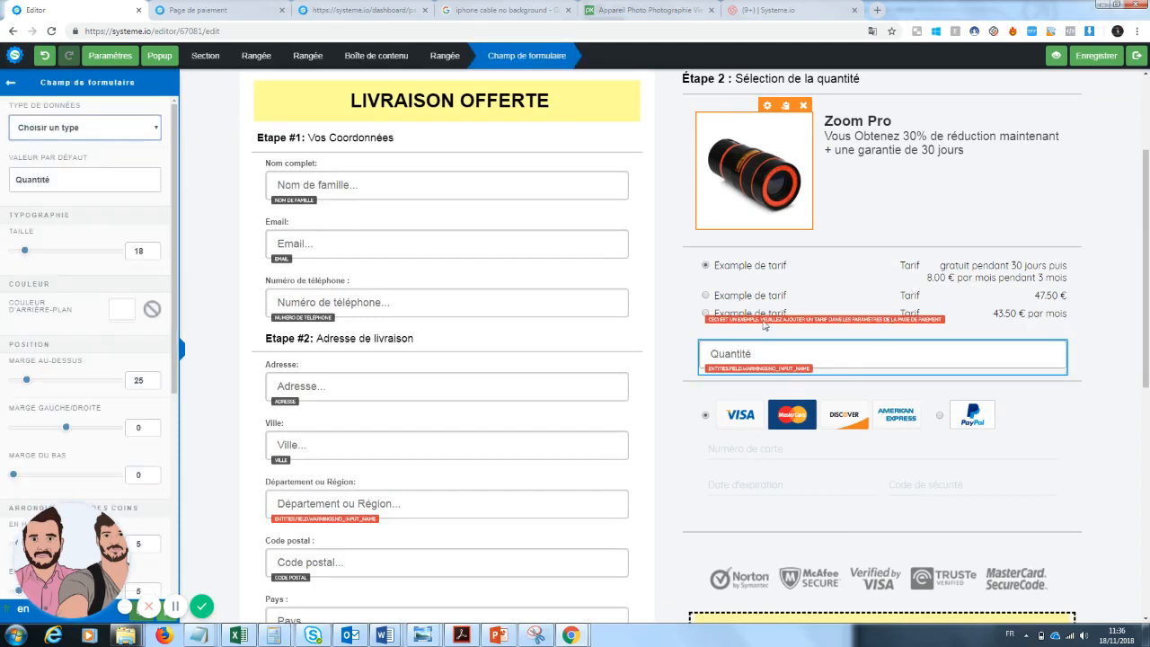
{"action": "left_click", "coordinate": [1124, 355]}
{"action": "left_click_drag", "start_coordinate": [1146, 346], "coordinate": [1145, 357]}
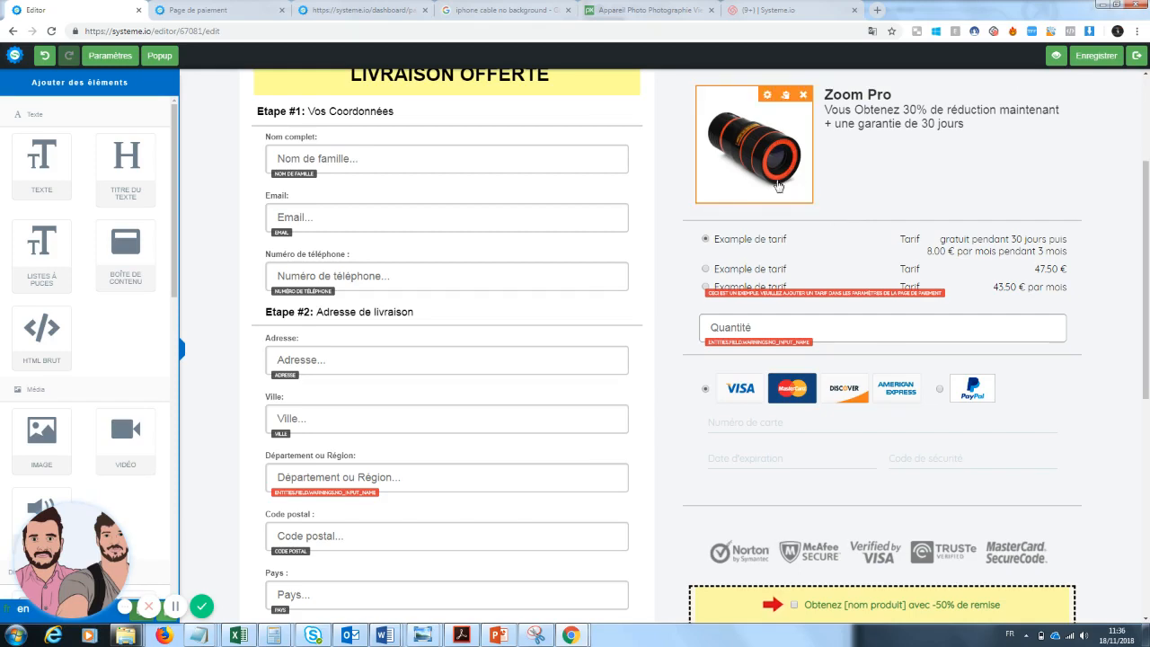
{"action": "left_click", "coordinate": [1059, 308]}
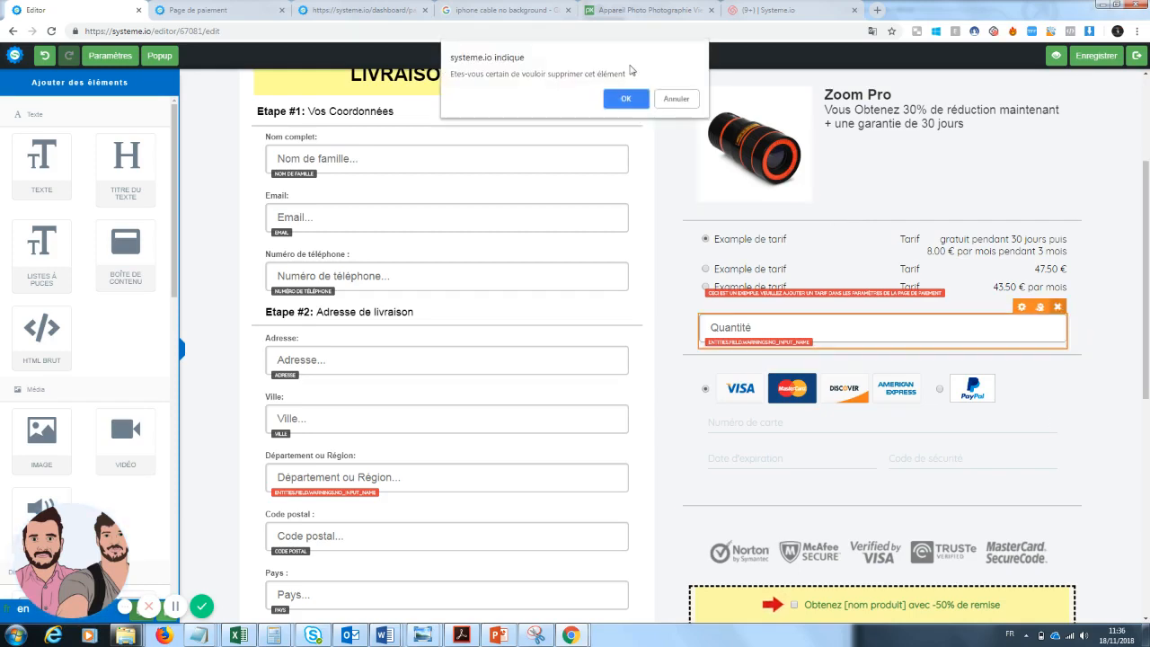
{"action": "left_click", "coordinate": [626, 99]}
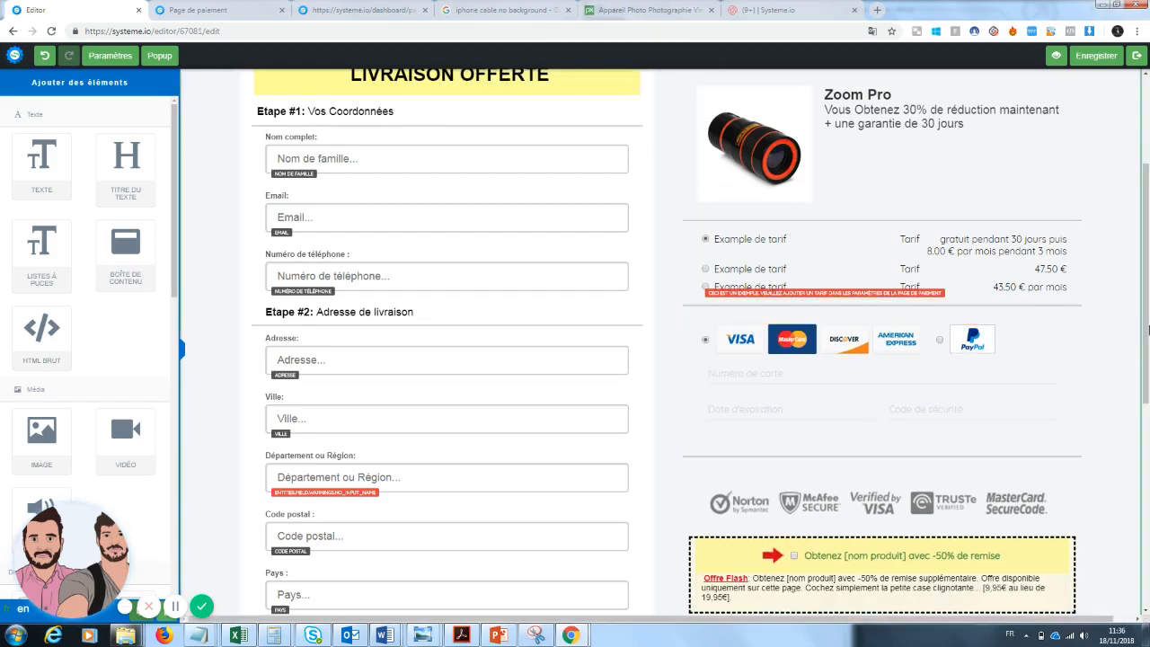
- Replace the order bump's name with "Obtenez le screen clean pour un écran propre"
{"action": "scroll", "coordinate": [1148, 407], "scroll_direction": "down", "scroll_amount": 2}
{"action": "left_click", "coordinate": [1010, 413]}
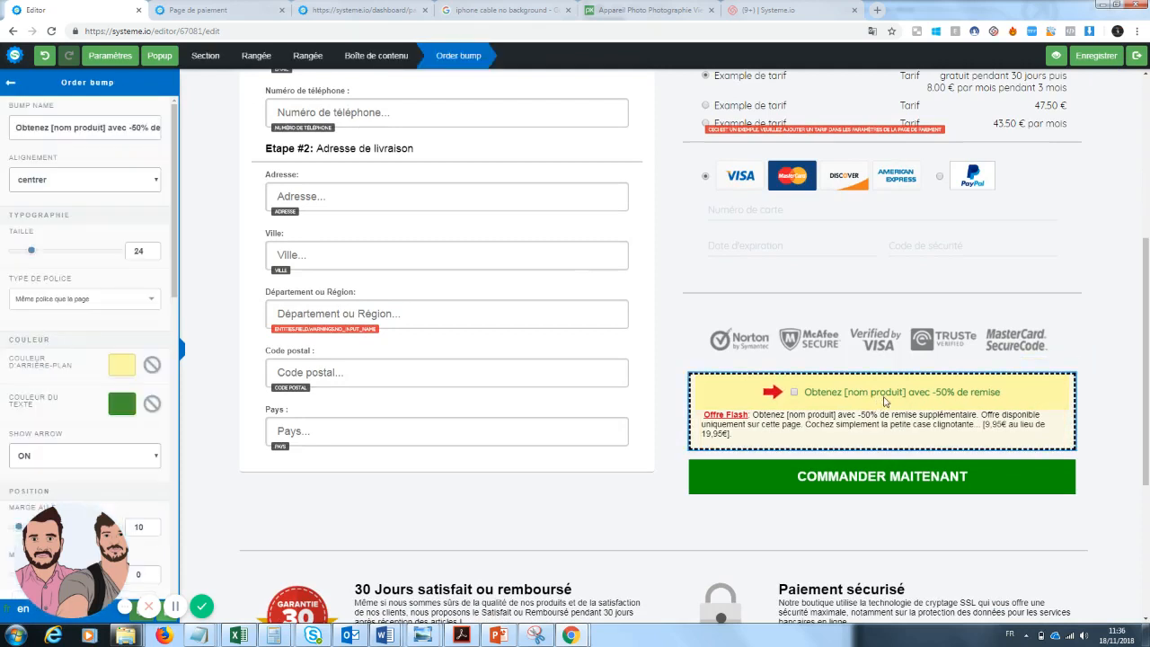
{"action": "left_click", "coordinate": [995, 426]}
{"action": "left_click", "coordinate": [993, 425]}
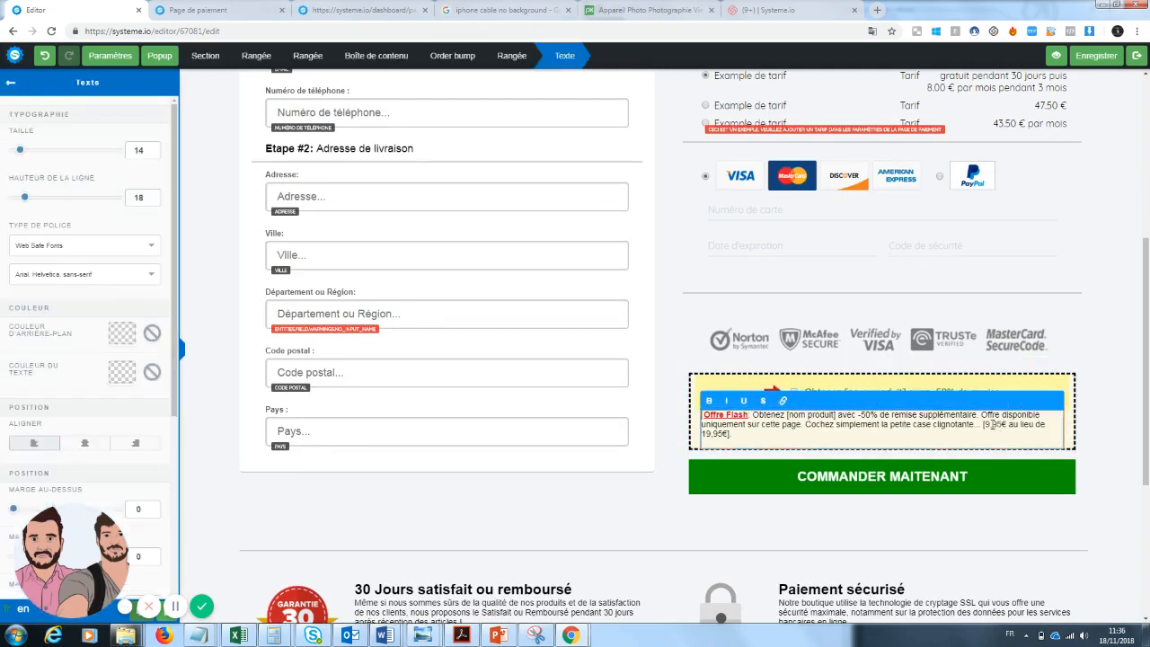
{"action": "left_click", "coordinate": [969, 389]}
{"action": "left_click", "coordinate": [984, 394]}
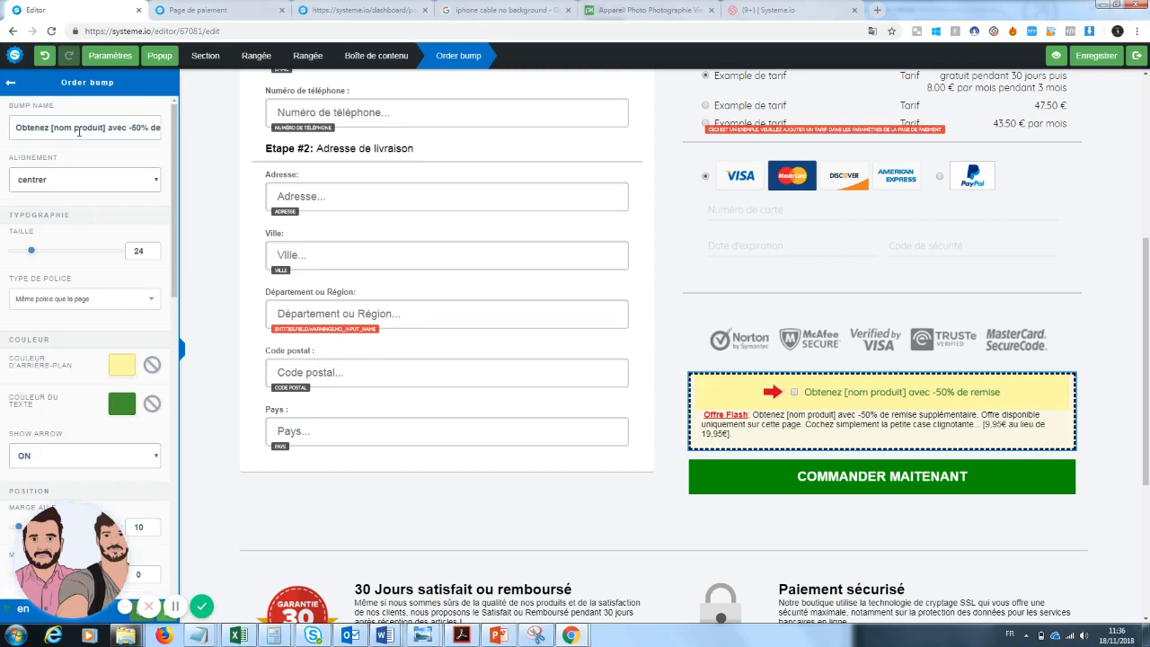
{"action": "left_click_drag", "start_coordinate": [16, 128], "coordinate": [281, 140]}
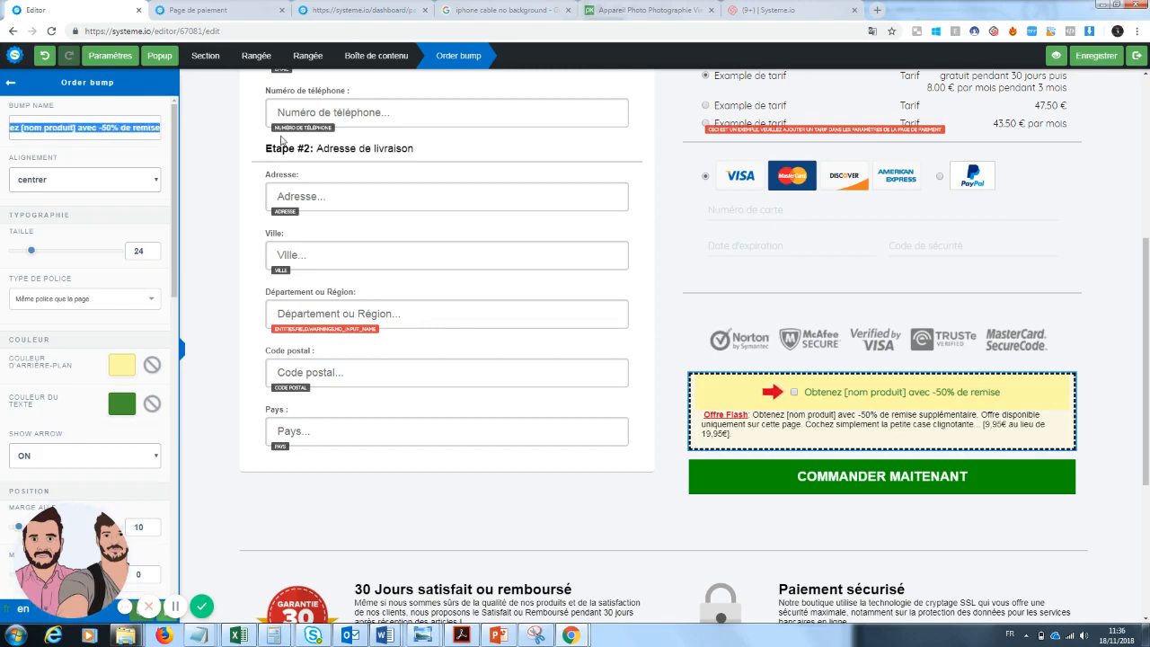
{"action": "type", "text": "Obtenez le s"}
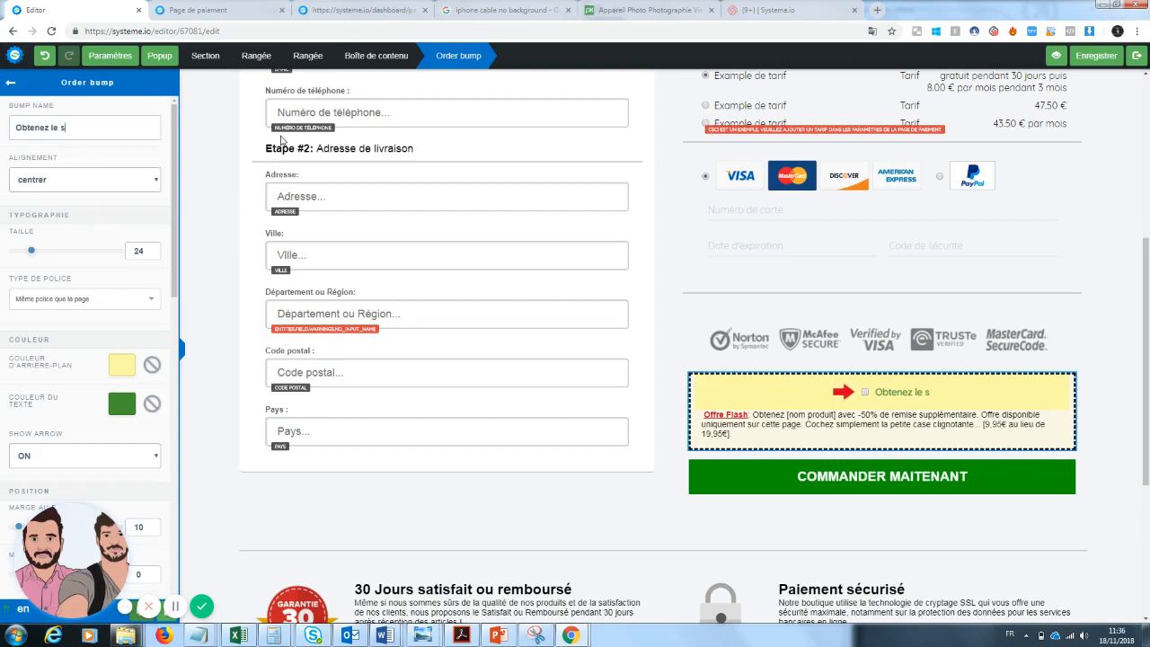
{"action": "type", "text": "creen cle"}
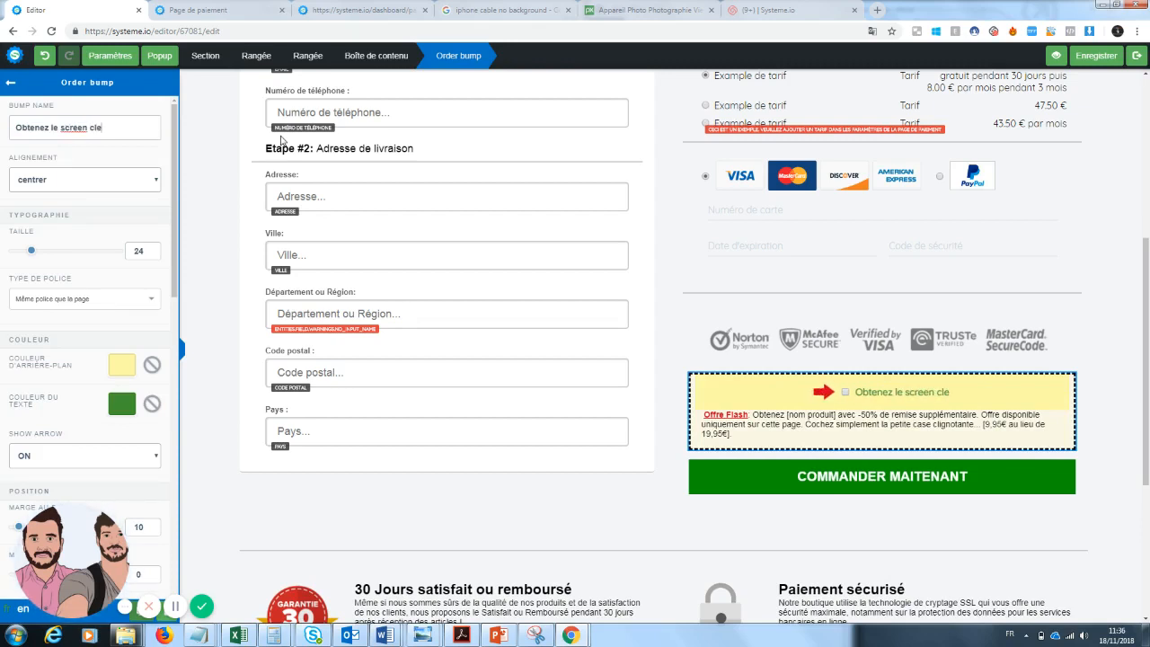
{"action": "type", "text": "an pour un"}
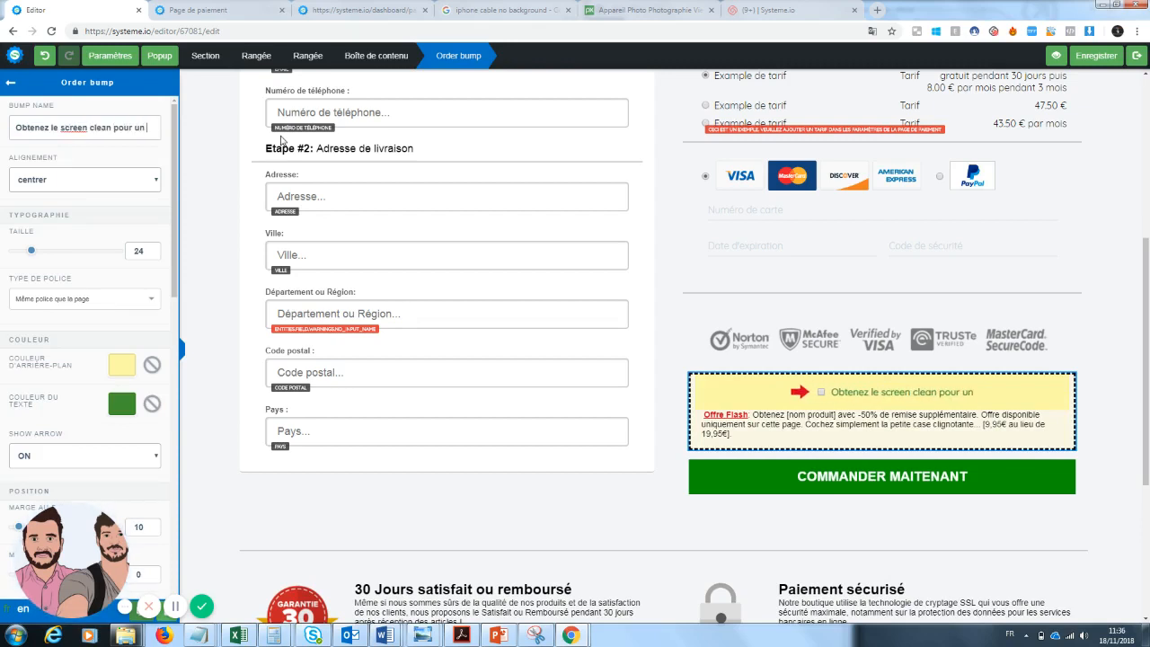
{"action": "type", "text": " écran propre"}
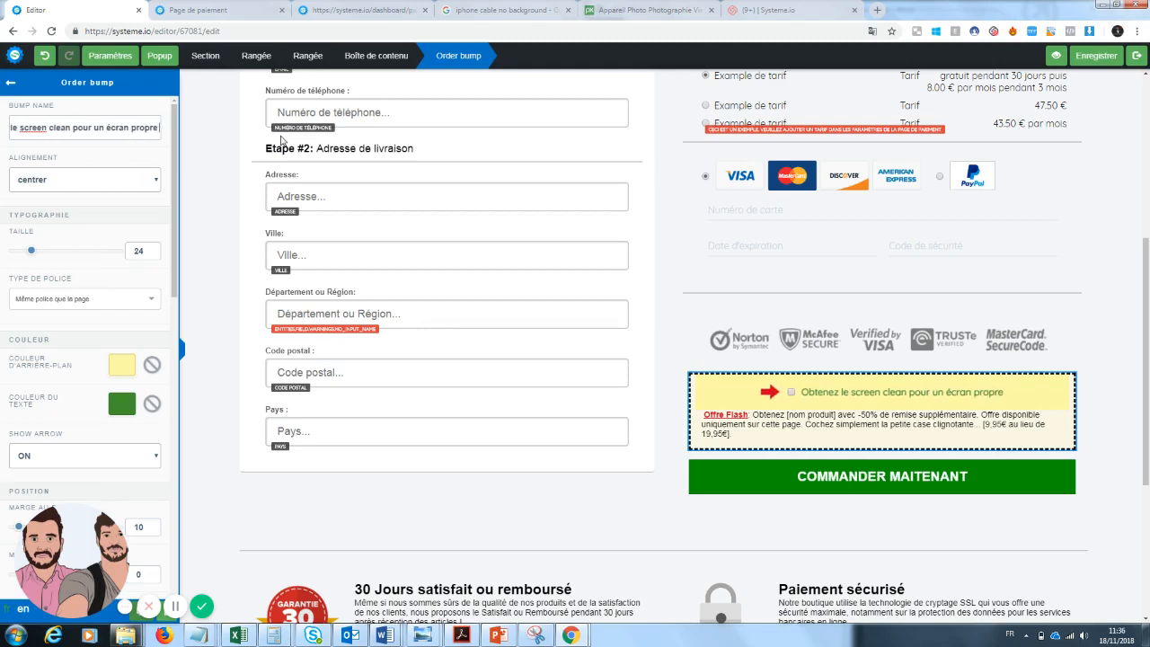
- Rework the end of the order bump's name after "Obtenez le screen clean" to read "pour un écran propre avec 50% de réuction"
{"action": "key", "text": "BackSpace"}
{"action": "key", "text": "BackSpace"}
{"action": "key", "text": "BackSpace"}
{"action": "key", "text": "BackSpace"}
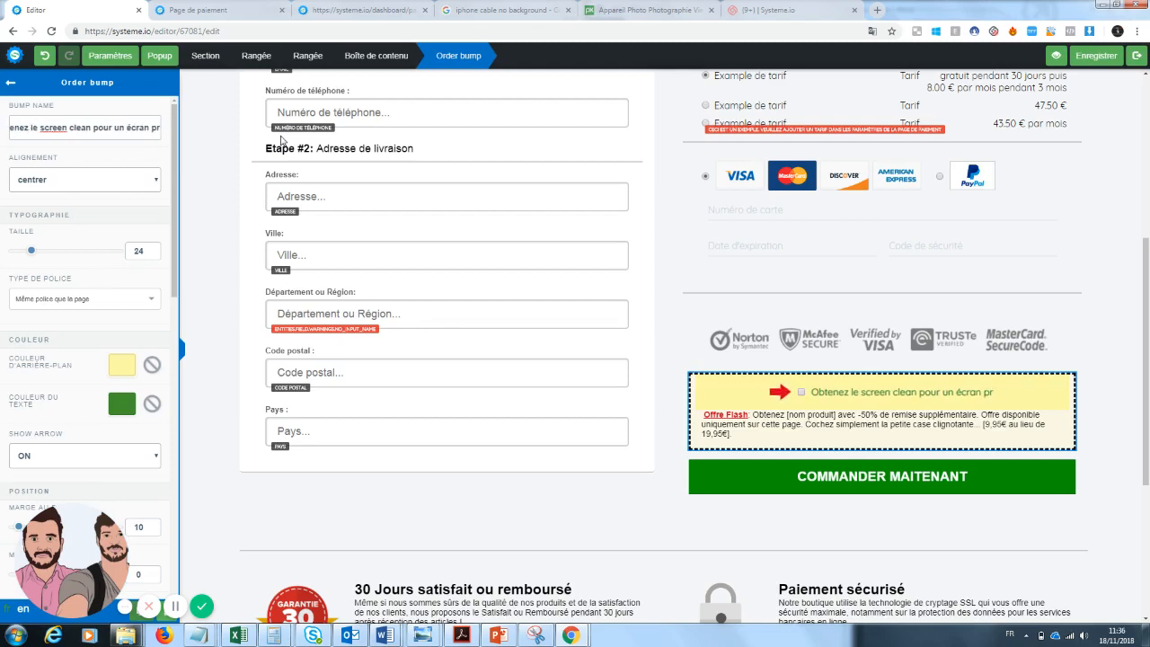
{"action": "key", "text": "BackSpace"}
{"action": "key", "text": "BackSpace"}
{"action": "key", "text": "BackSpace"}
{"action": "key", "text": "BackSpace"}
{"action": "key", "text": "BackSpace"}
{"action": "key", "text": "BackSpace"}
{"action": "key", "text": "BackSpace"}
{"action": "key", "text": "BackSpace"}
{"action": "key", "text": "BackSpace"}
{"action": "key", "text": "BackSpace"}
{"action": "key", "text": "BackSpace"}
{"action": "key", "text": "BackSpace"}
{"action": "type", "text": "o"}
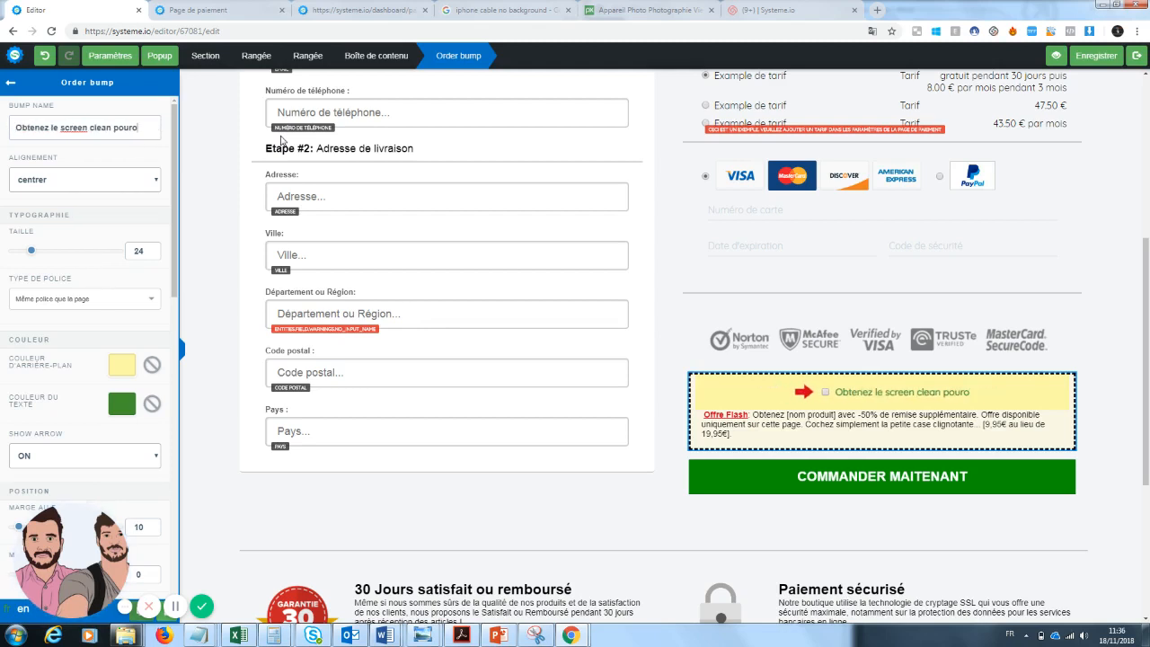
{"action": "key", "text": "BackSpace"}
{"action": "type", "text": "un"}
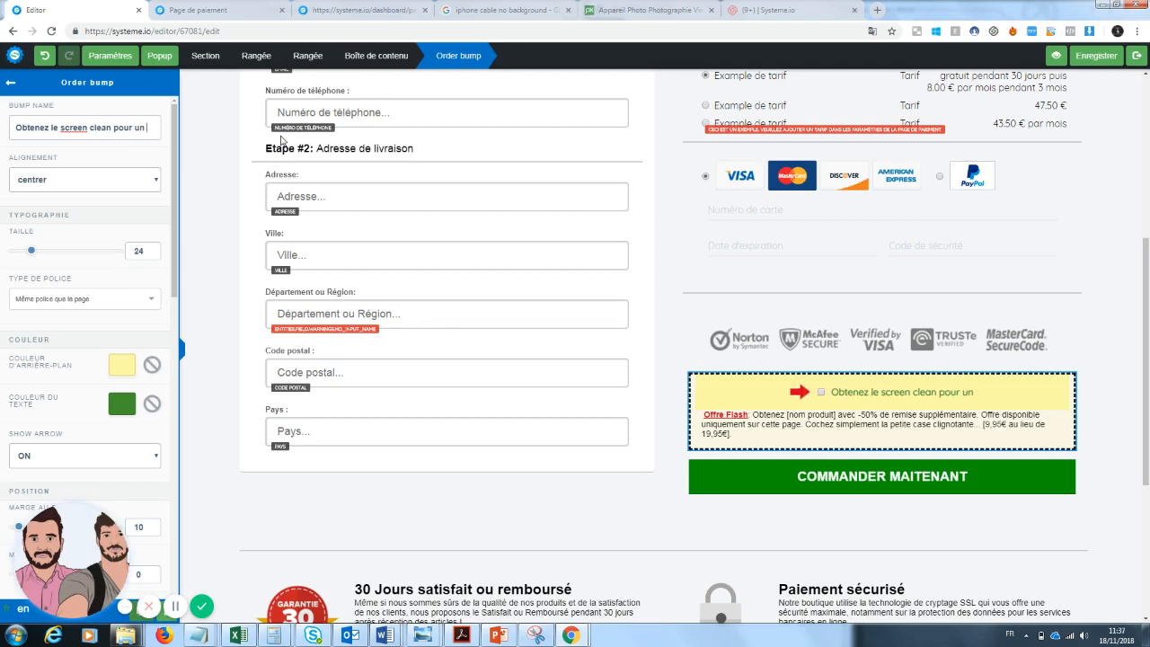
{"action": "type", "text": " écran propre po"}
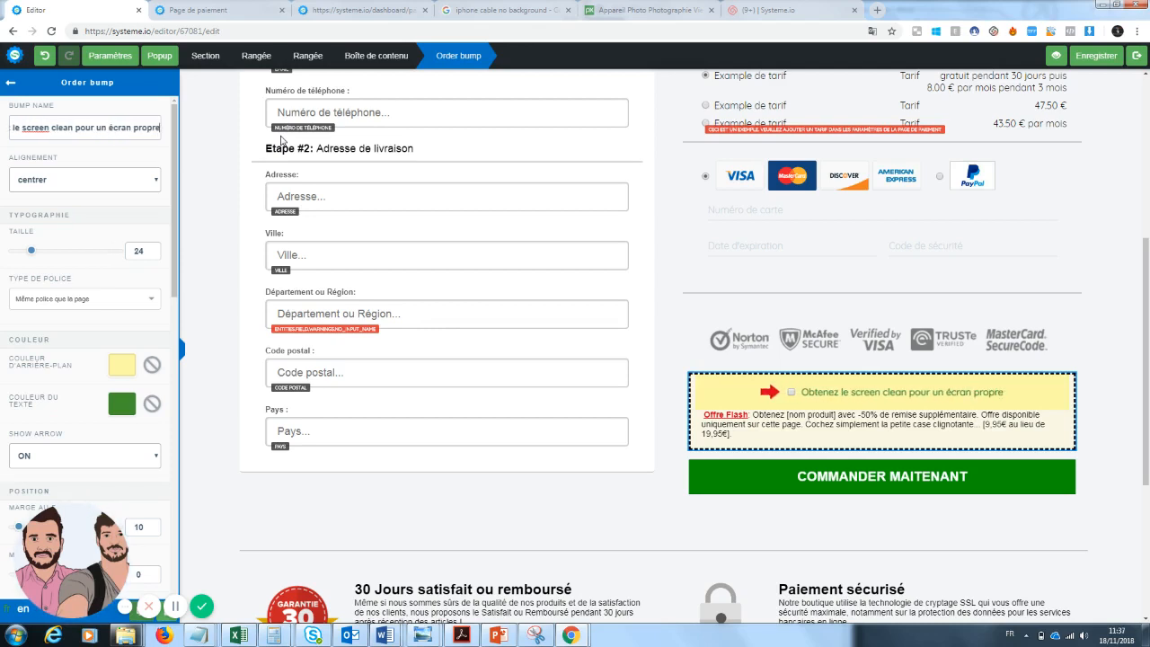
{"action": "key", "text": "BackSpace"}
{"action": "key", "text": "BackSpace"}
{"action": "key", "text": "BackSpace"}
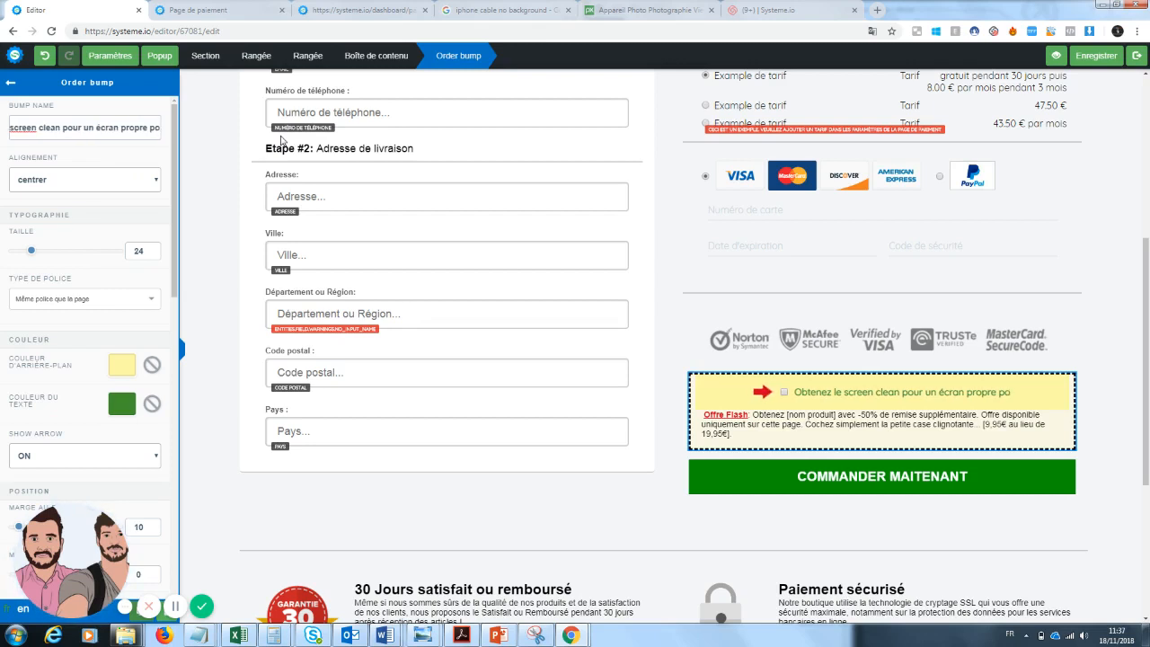
{"action": "type", "text": "avec"}
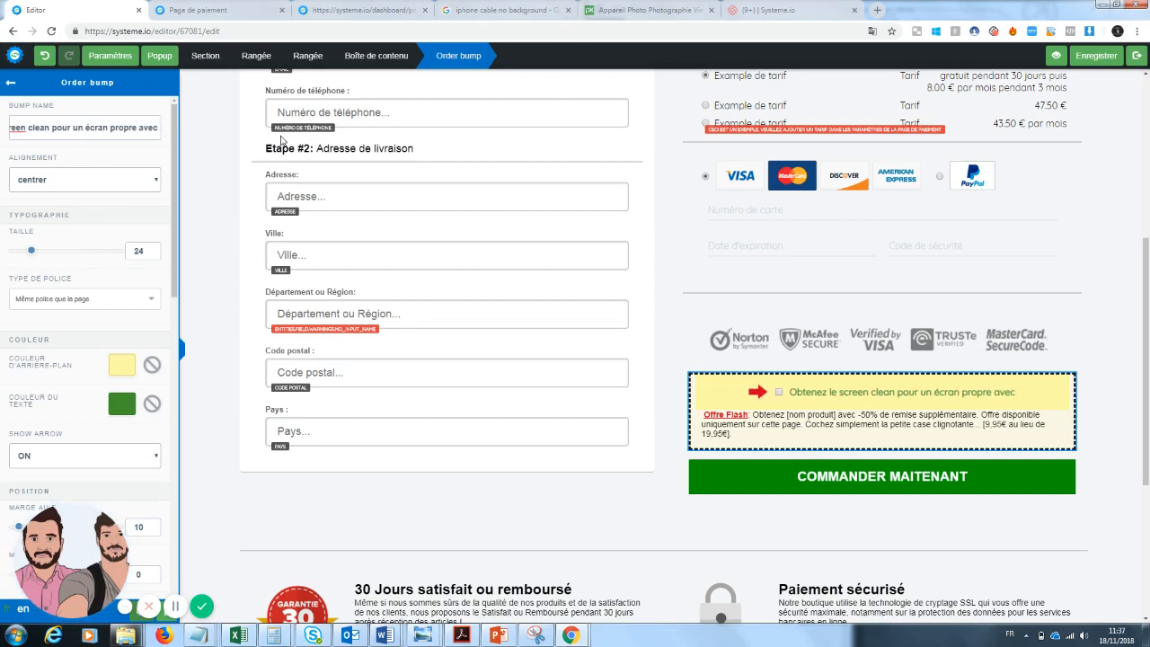
{"action": "type", "text": " 50% de réucti"}
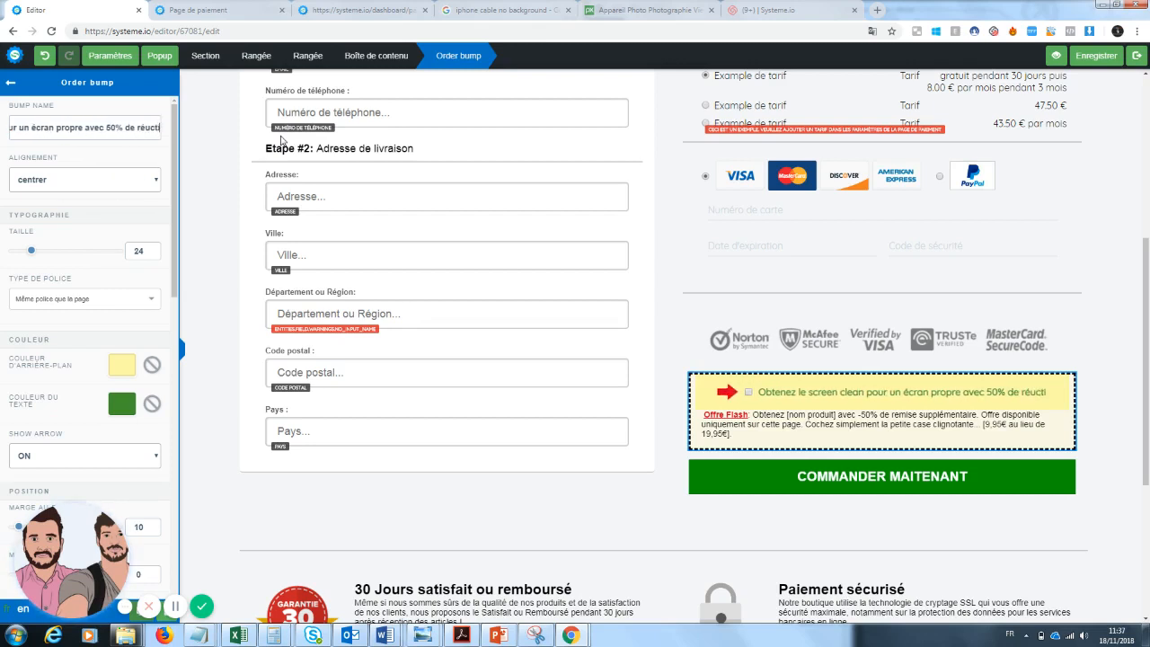
{"action": "type", "text": "on"}
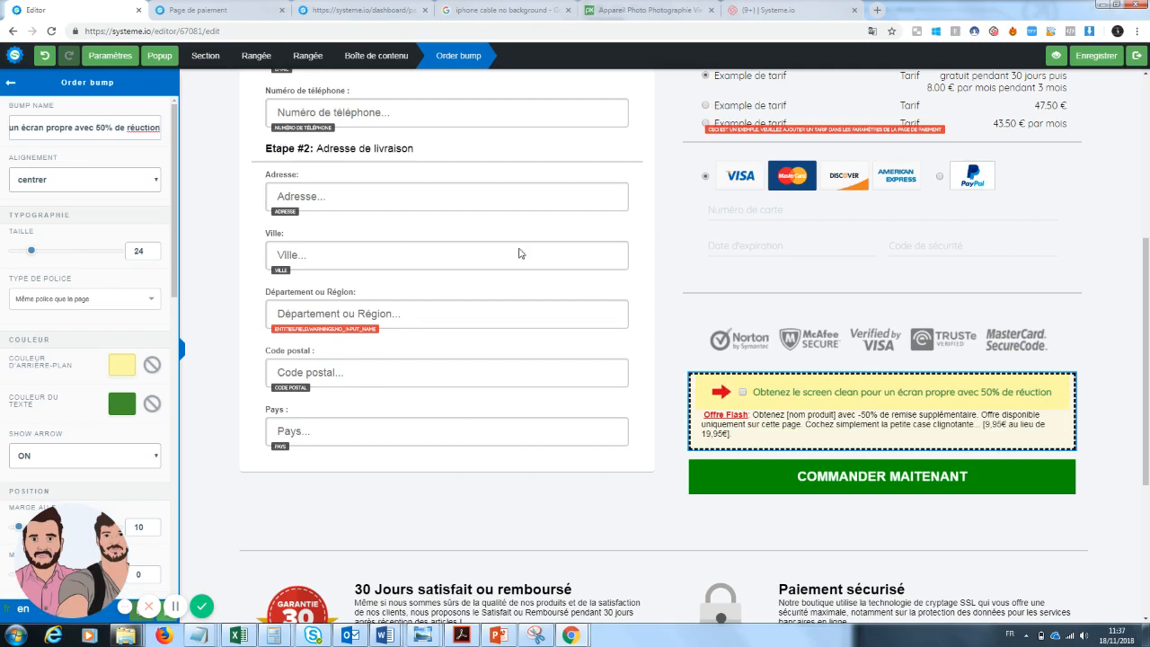
- Put quotation marks around "screen clean" in the order bump's name
{"action": "left_click", "coordinate": [846, 398]}
{"action": "left_click", "coordinate": [820, 396]}
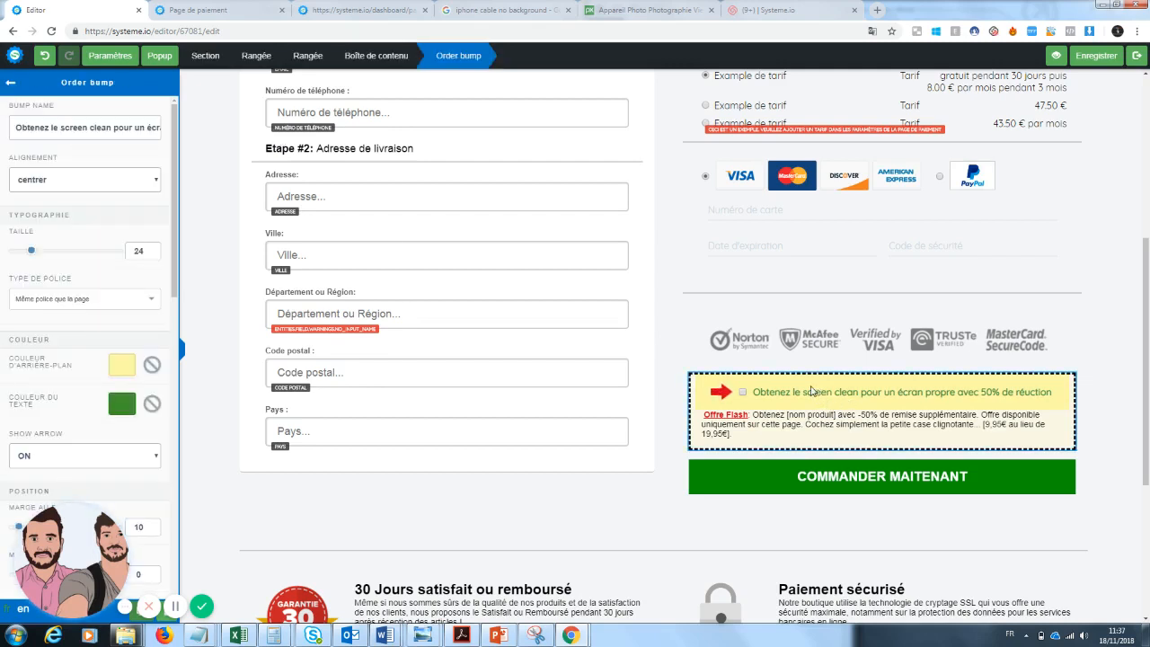
{"action": "left_click", "coordinate": [804, 393]}
{"action": "left_click", "coordinate": [804, 392]}
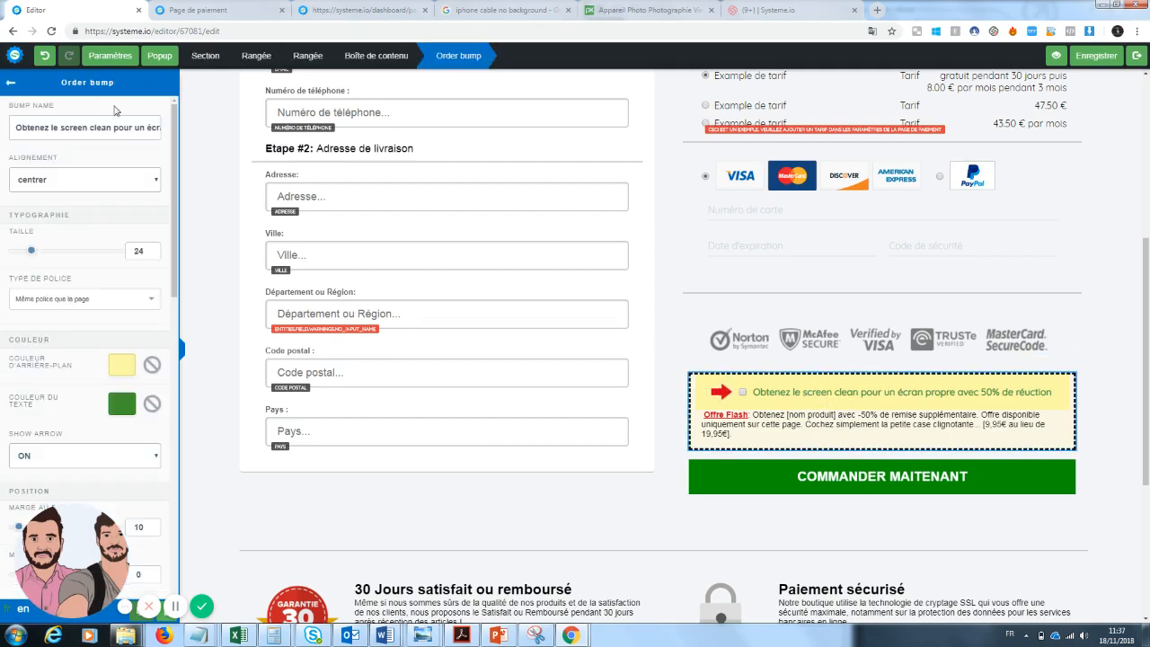
{"action": "left_click", "coordinate": [61, 129]}
{"action": "type", "text": "\""}
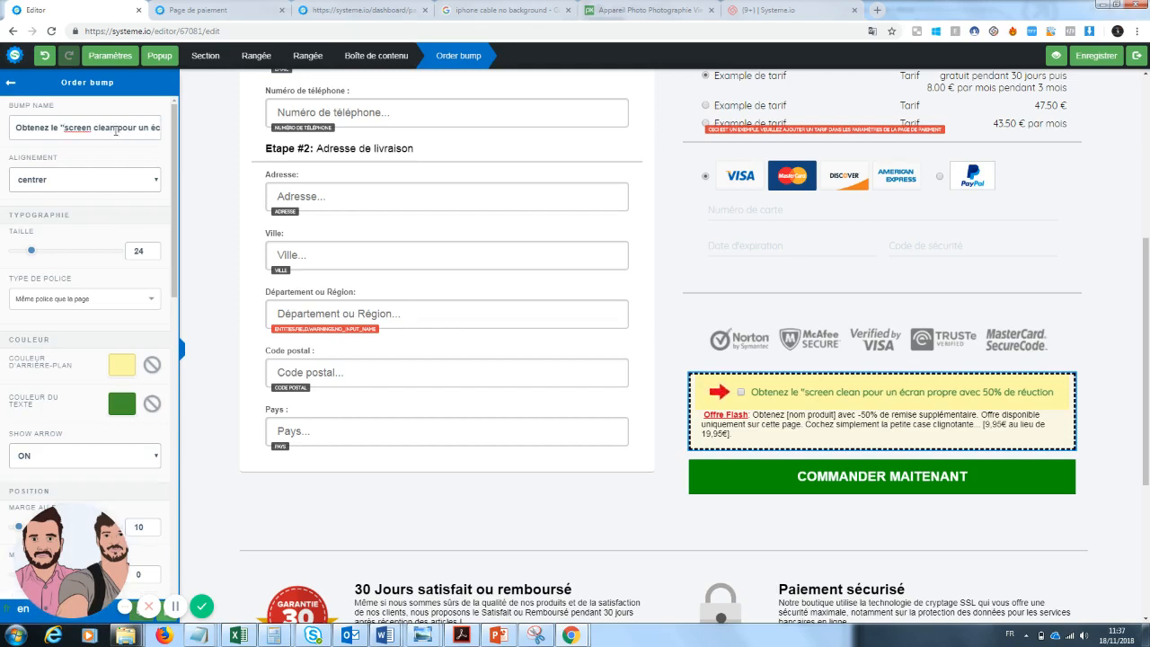
{"action": "type", "text": "\""}
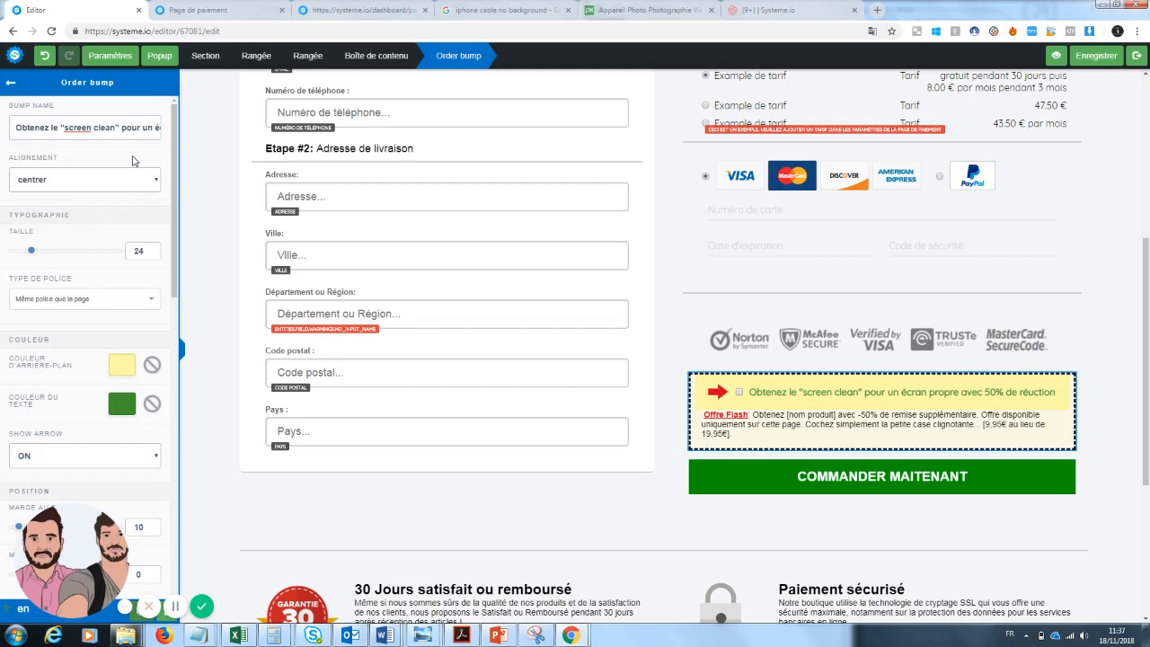
- Replace the product name placeholder in the "Offre Flash" description with "Screen clean, le produit qui nettoie vos téléphones"
{"action": "left_click", "coordinate": [787, 425]}
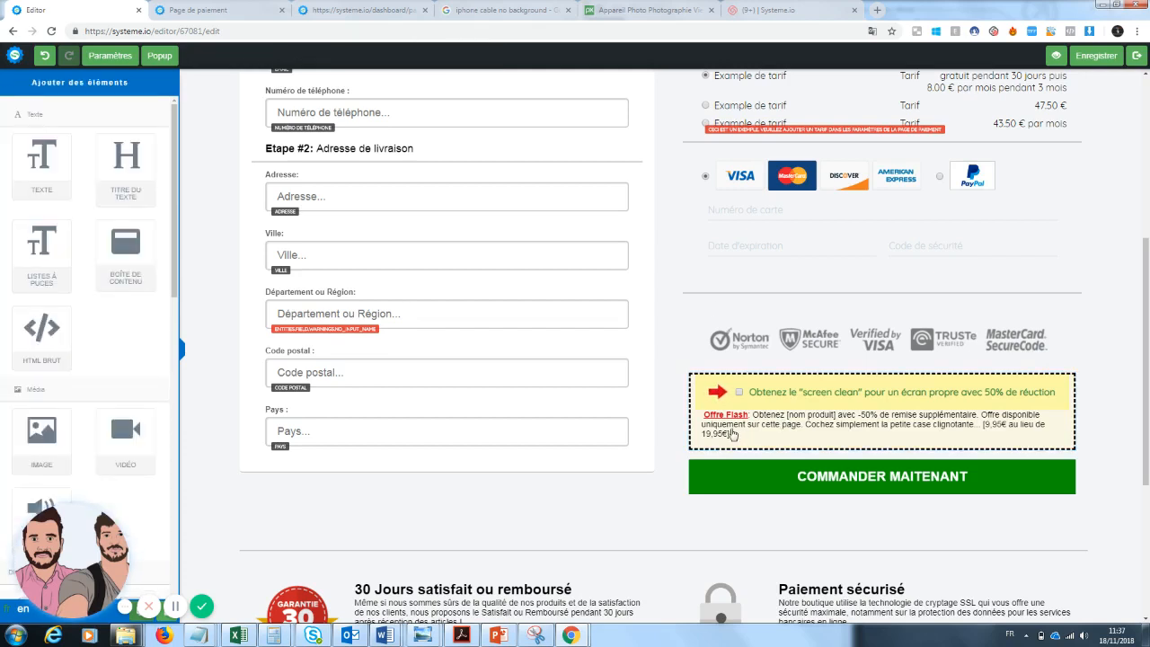
{"action": "left_click", "coordinate": [733, 434]}
{"action": "triple_click", "coordinate": [755, 415]}
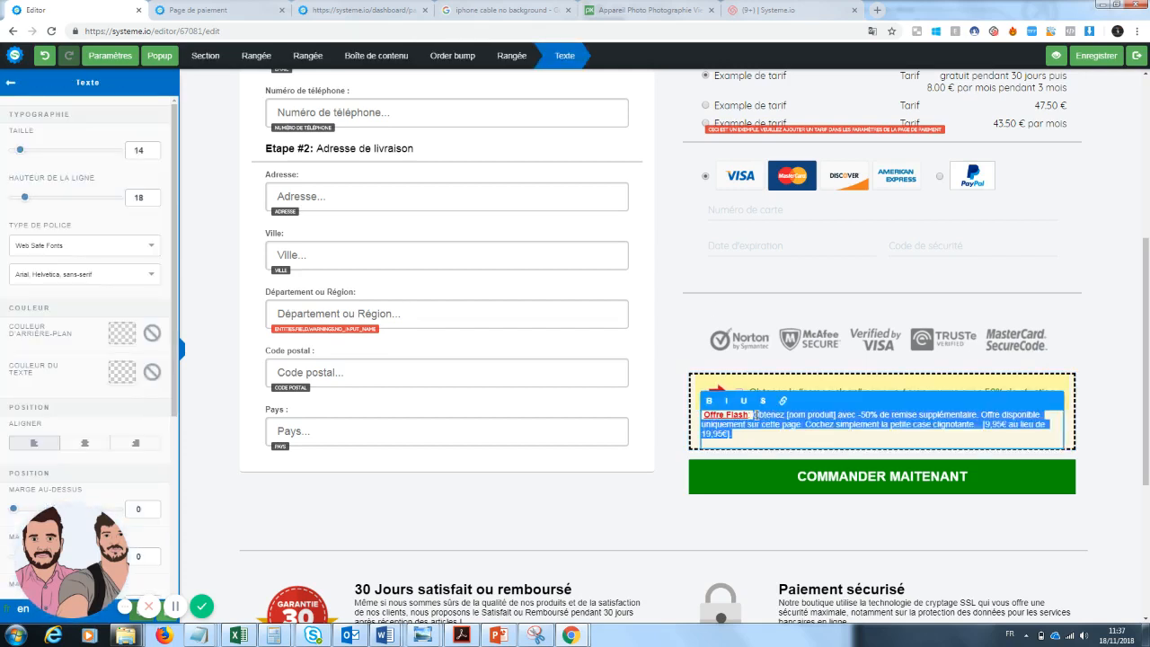
{"action": "left_click_drag", "start_coordinate": [755, 414], "coordinate": [788, 416]}
{"action": "left_click", "coordinate": [823, 418]}
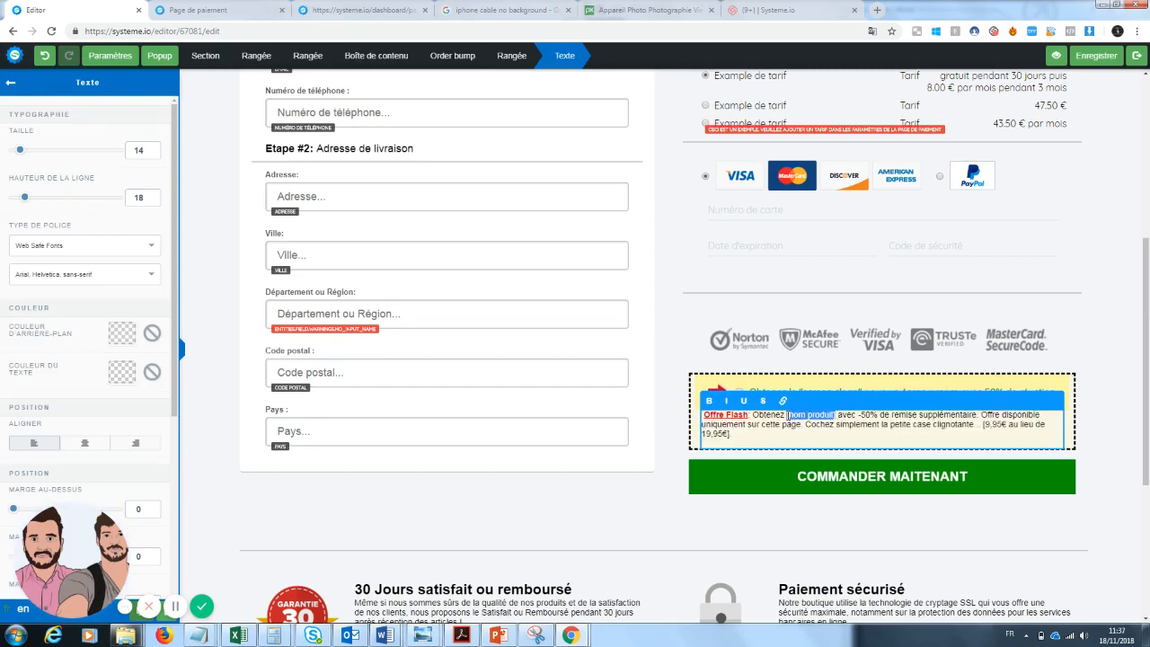
{"action": "type", "text": "screen cle"}
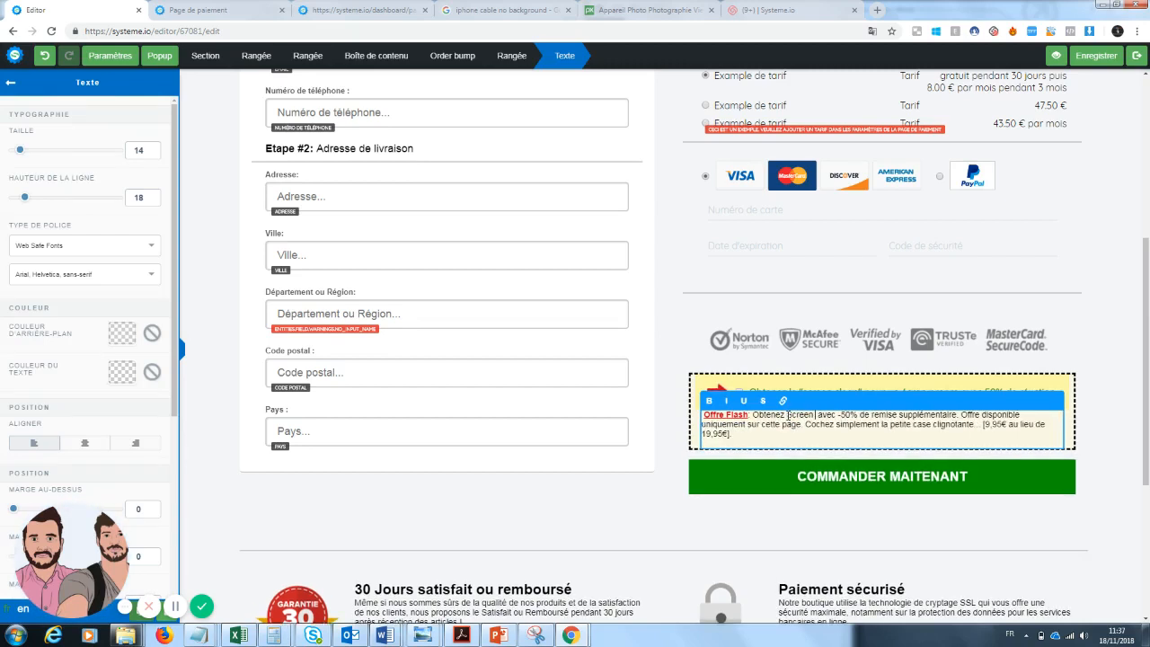
{"action": "type", "text": "ar"}
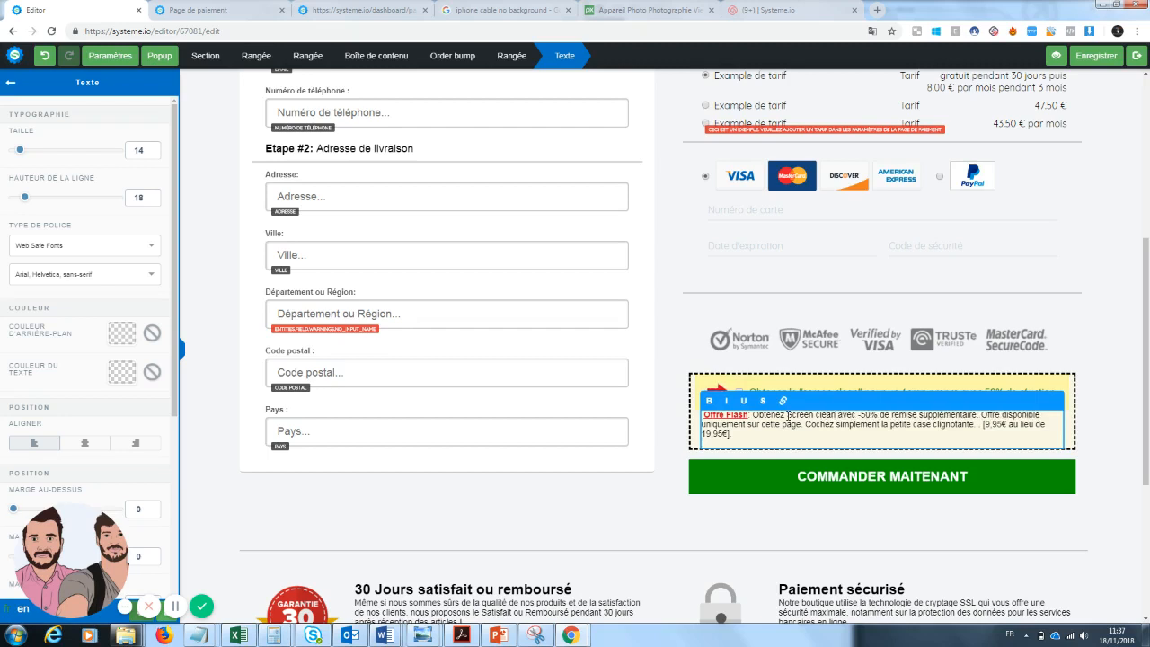
{"action": "type", "text": ", le produit qui"}
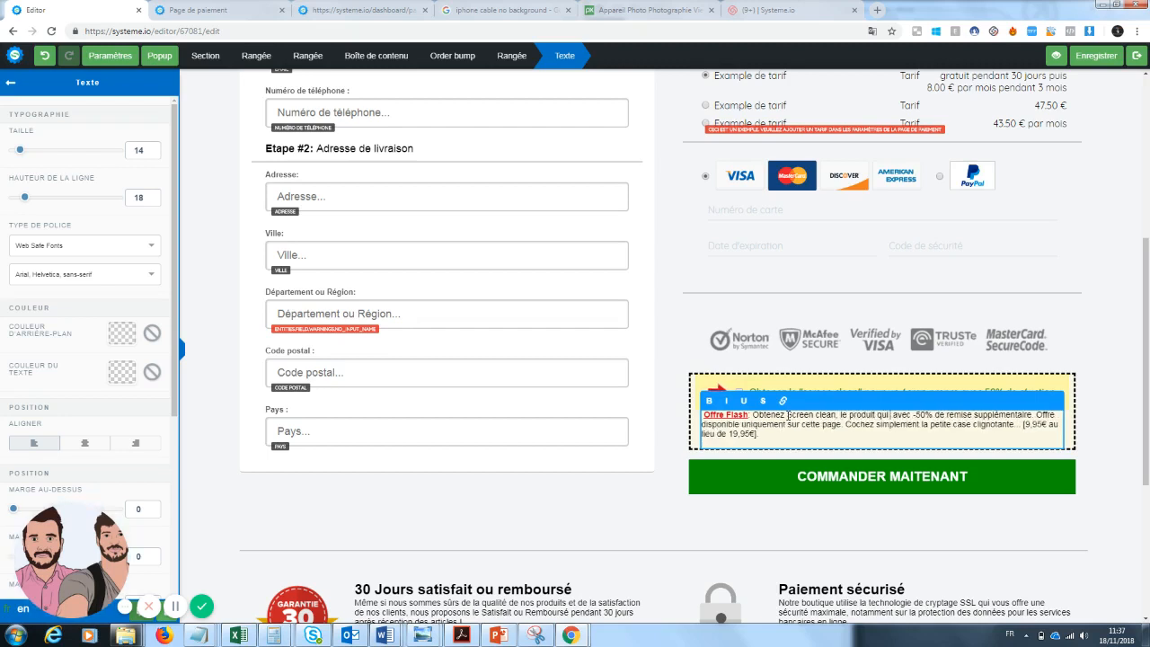
{"action": "type", "text": " nettoie v "}
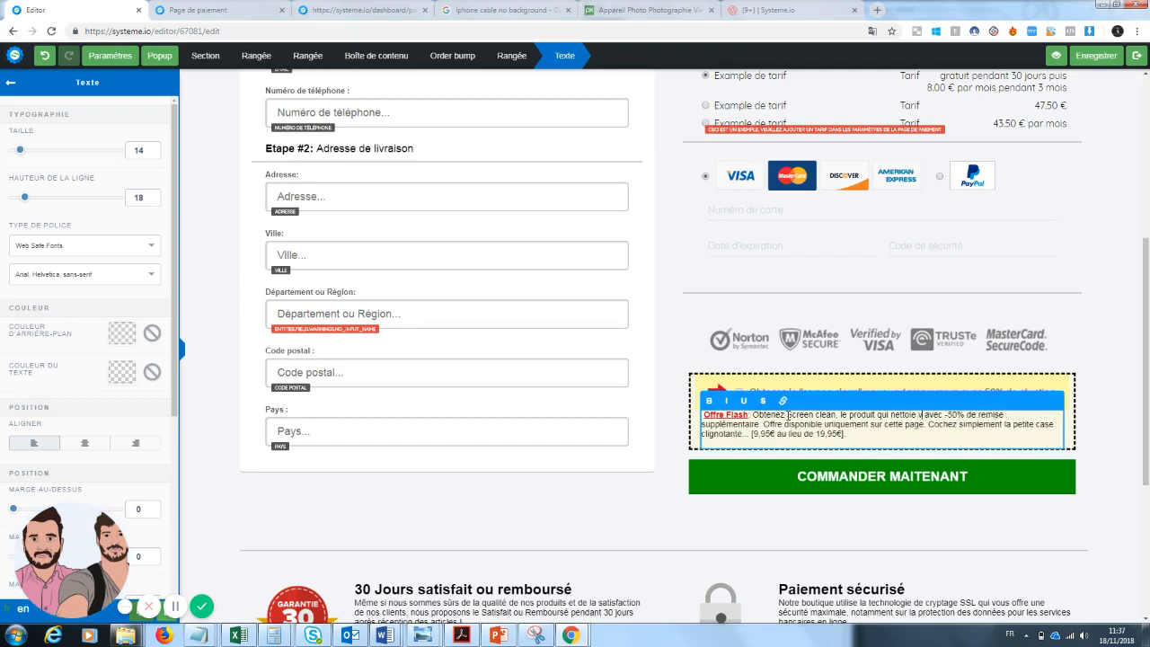
{"action": "type", "text": "os téléphones"}
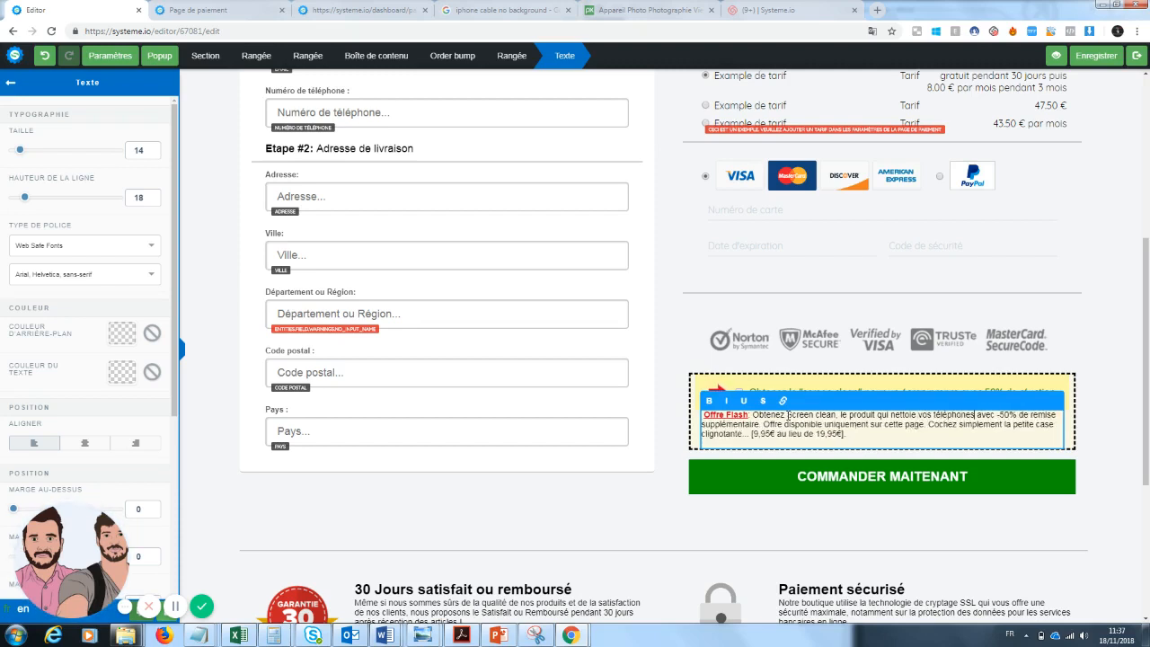
{"action": "left_click_drag", "start_coordinate": [865, 435], "coordinate": [929, 426]}
{"action": "left_click_drag", "start_coordinate": [852, 435], "coordinate": [755, 435]}
{"action": "key", "text": "BackSpace"}
{"action": "key", "text": "ctrl+z"}
- Set the discounted price in the "Offre Flash" description to 10€
{"action": "left_click", "coordinate": [769, 435]}
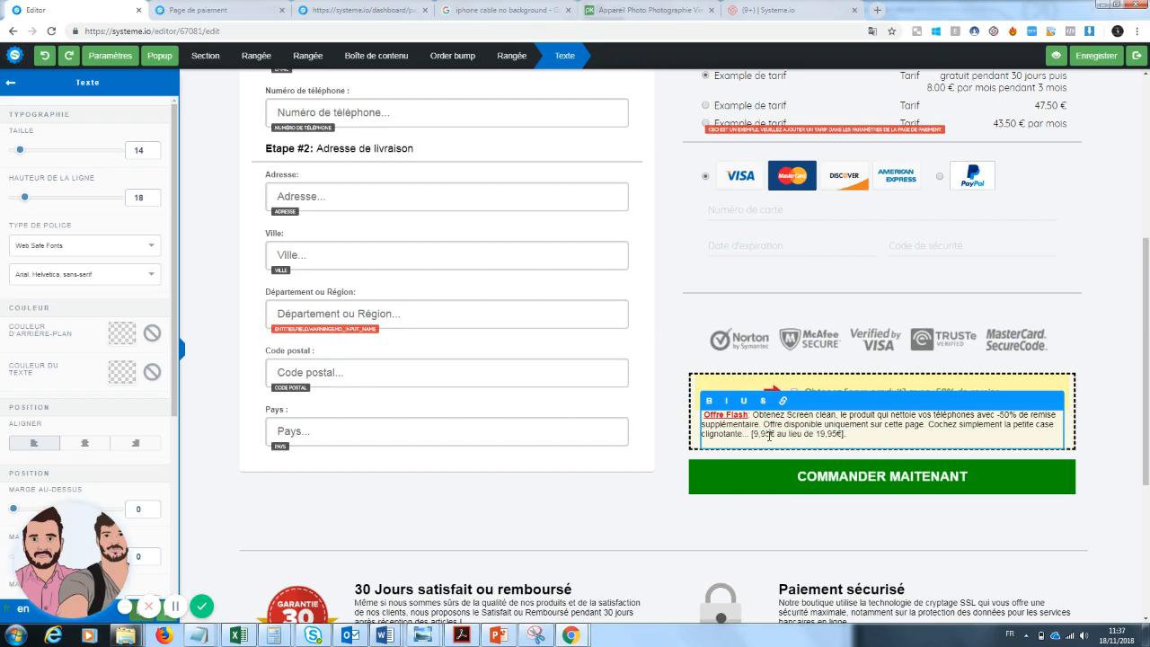
{"action": "key", "text": "BackSpace"}
{"action": "key", "text": "BackSpace"}
{"action": "key", "text": "BackSpace"}
{"action": "type", "text": "10"}
{"action": "left_click", "coordinate": [902, 545]}
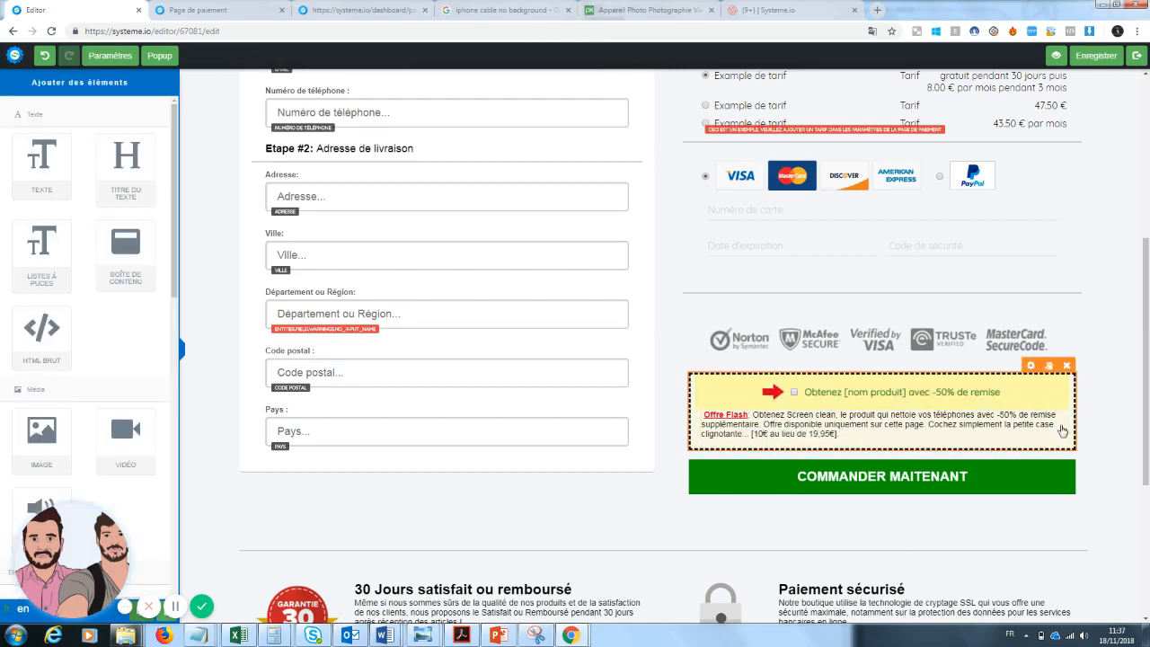
- Save the payment page and exit the editor to return to the funnel step settings
{"action": "scroll", "coordinate": [902, 545], "scroll_direction": "up", "scroll_amount": 3}
{"action": "mouse_move", "coordinate": [1148, 286]}
{"action": "left_mouse_down"}
{"action": "mouse_move", "coordinate": [1136, 552]}
{"action": "mouse_move", "coordinate": [1135, 274]}
{"action": "left_mouse_up"}
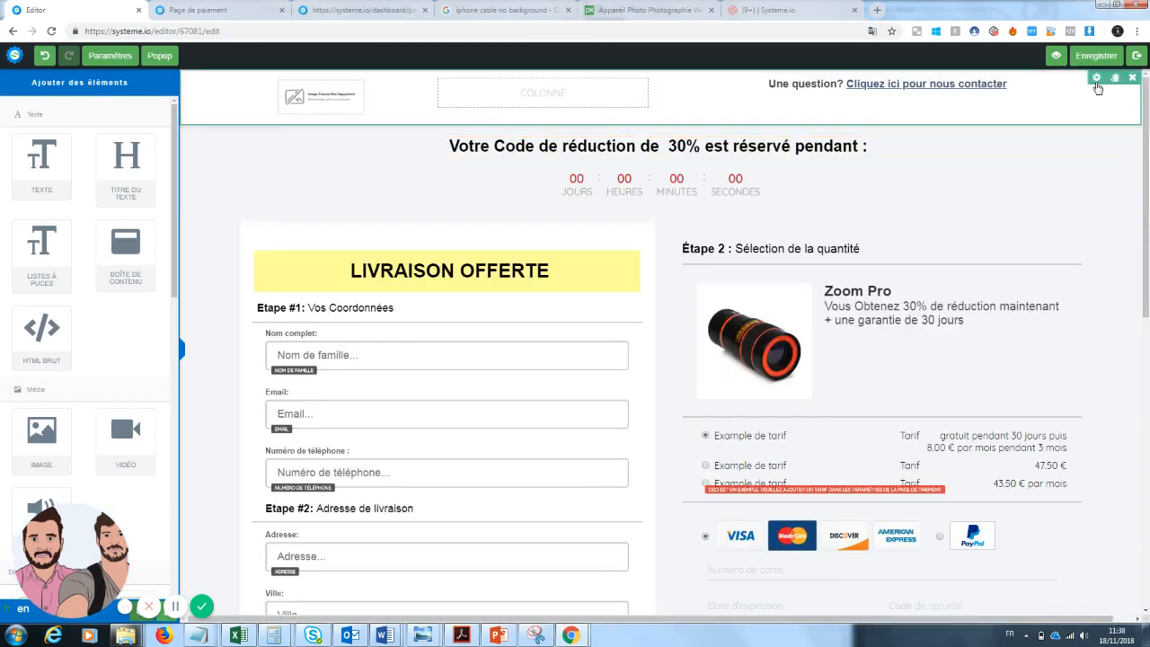
{"action": "left_click", "coordinate": [1097, 63]}
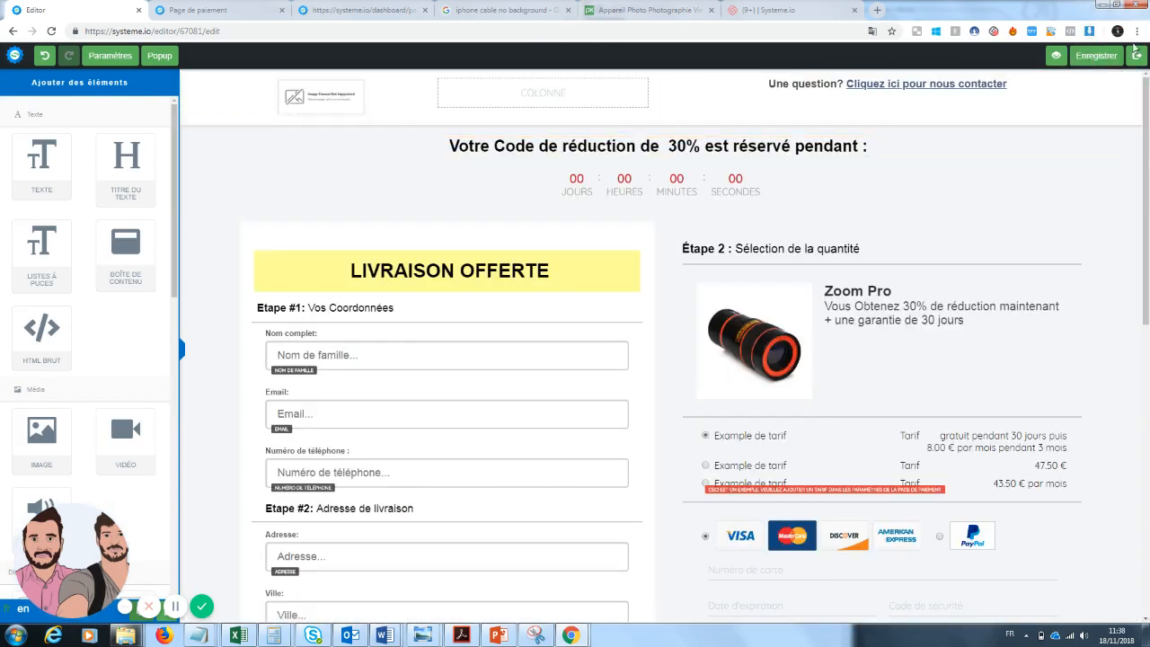
{"action": "left_click", "coordinate": [1137, 57]}
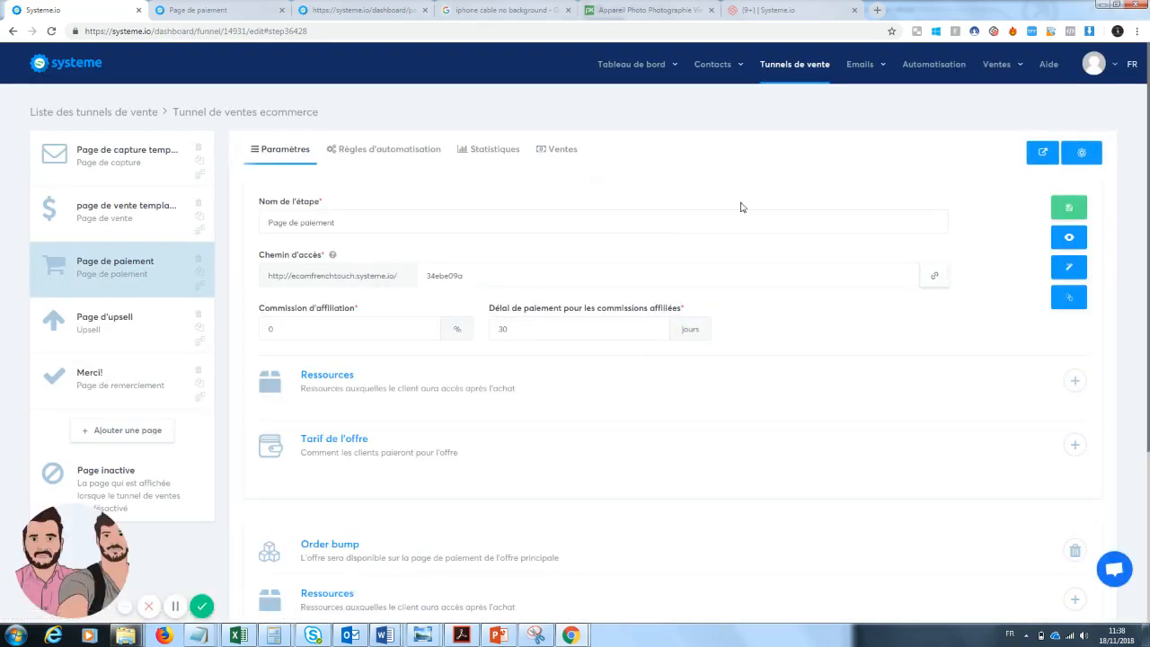
- Open the payment page's live preview and check the product section and the card payment fields
{"action": "left_click", "coordinate": [1069, 238]}
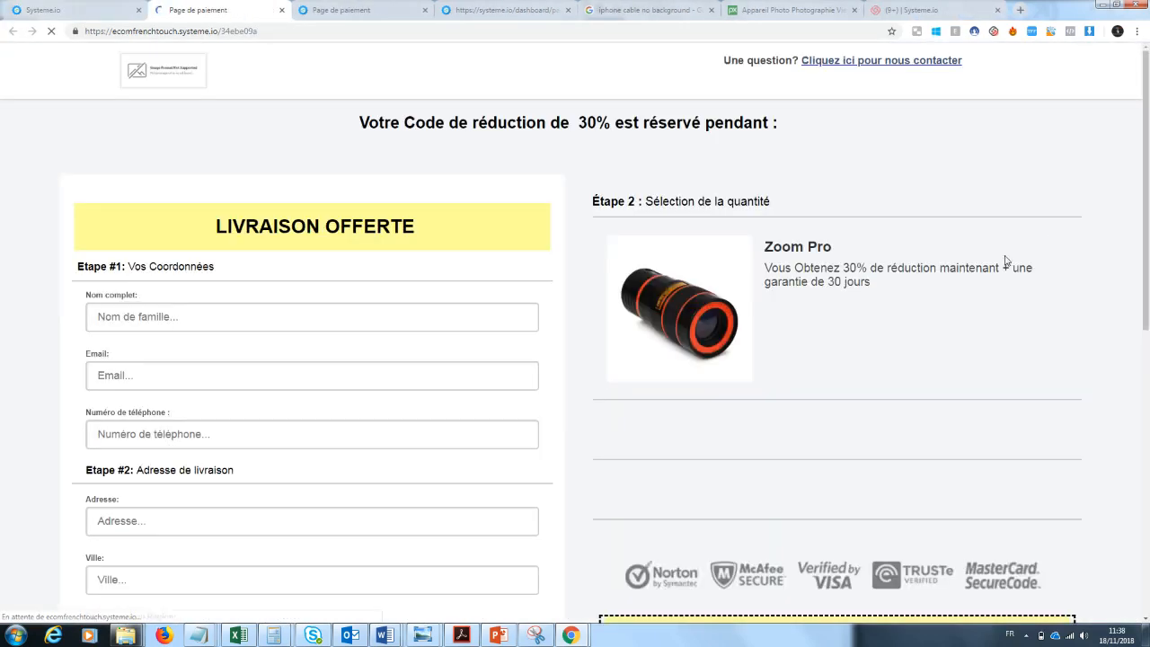
{"action": "left_click_drag", "start_coordinate": [1148, 126], "coordinate": [1148, 179]}
{"action": "left_click", "coordinate": [791, 431]}
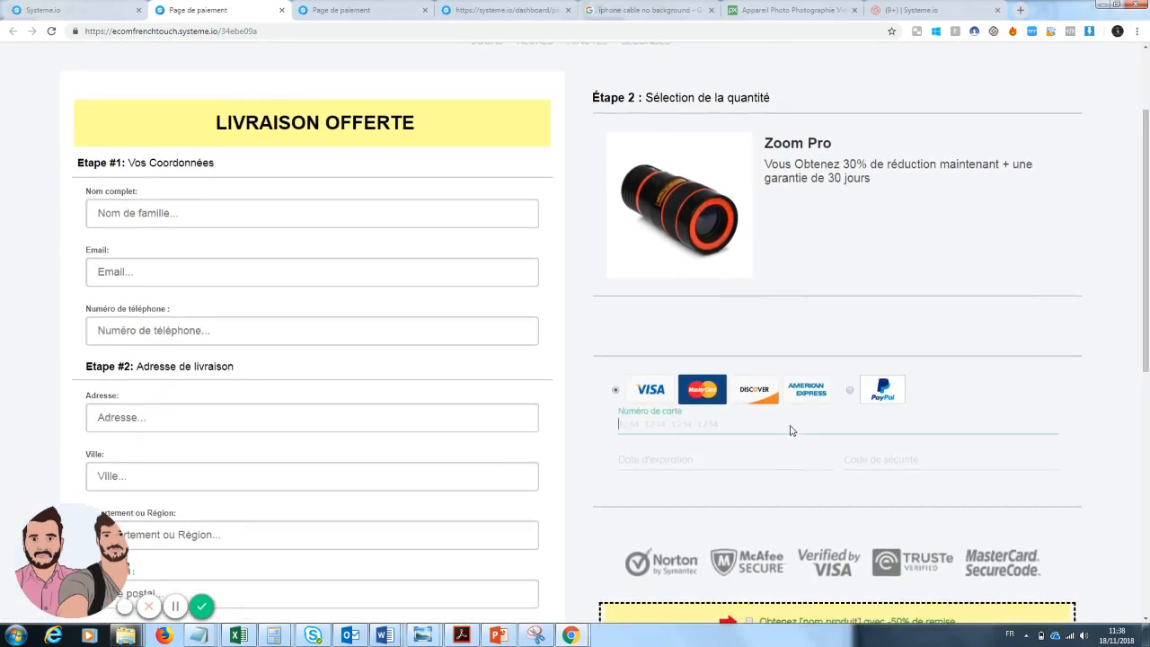
- Review the live payment page, testing the PayPal and card payment options and examining the contact link and "Offre Flash" order bump
{"action": "left_click_drag", "start_coordinate": [1147, 228], "coordinate": [1149, 179]}
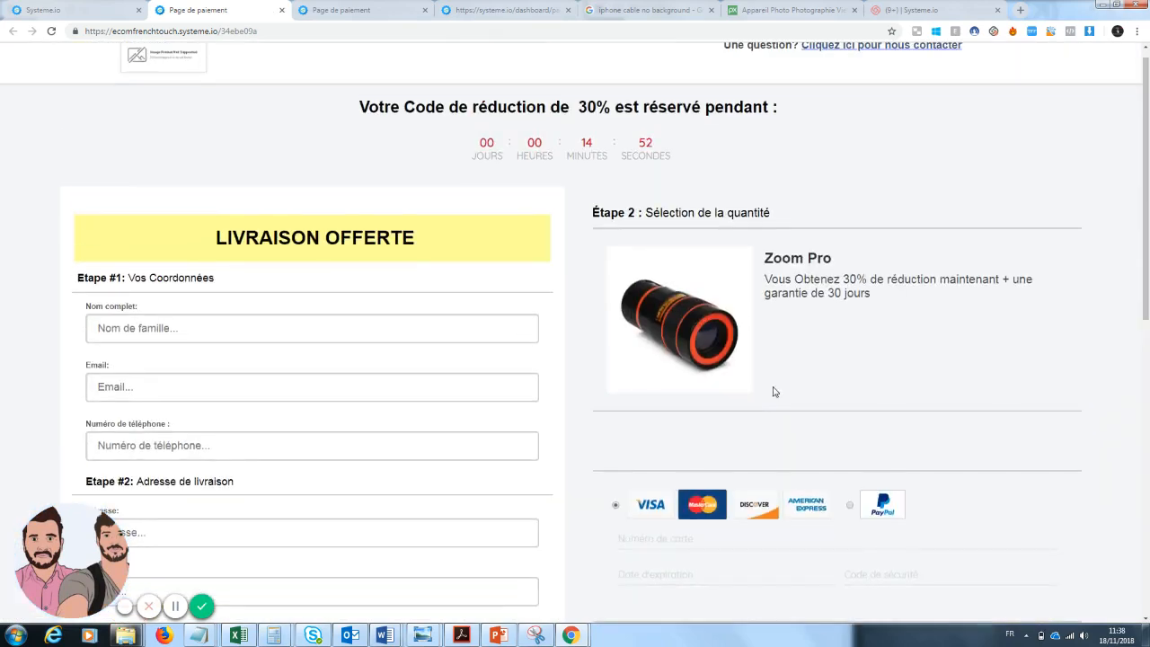
{"action": "left_click", "coordinate": [849, 505]}
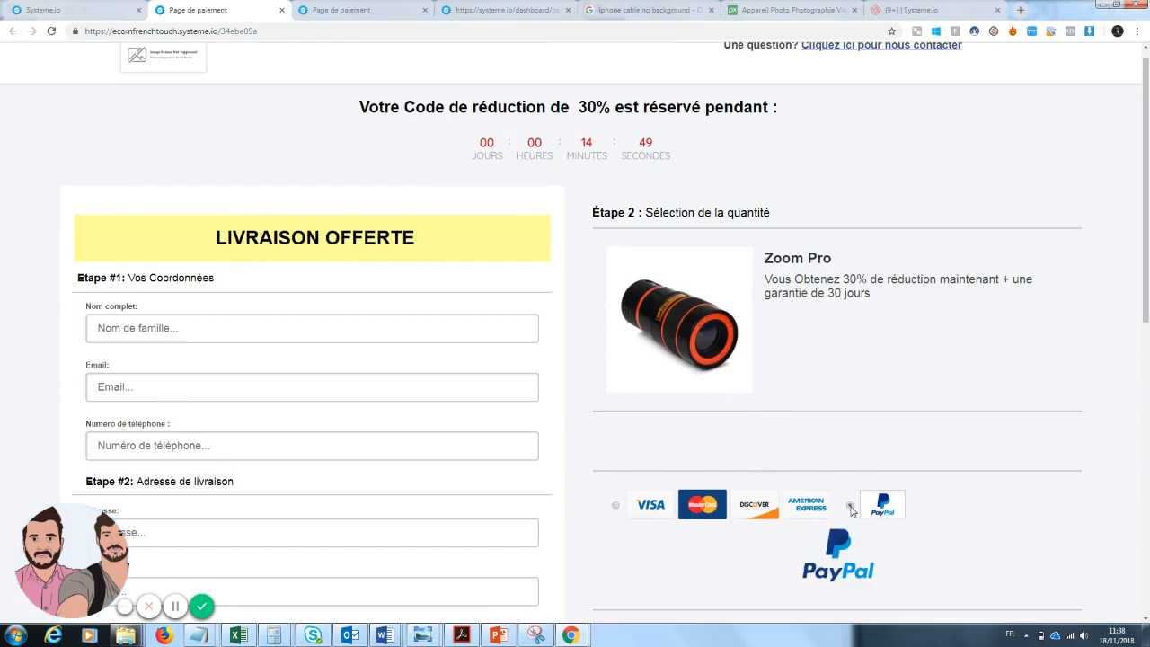
{"action": "left_click", "coordinate": [615, 508]}
{"action": "left_click_drag", "start_coordinate": [1147, 218], "coordinate": [1147, 445]}
{"action": "left_click_drag", "start_coordinate": [1147, 481], "coordinate": [1131, 116]}
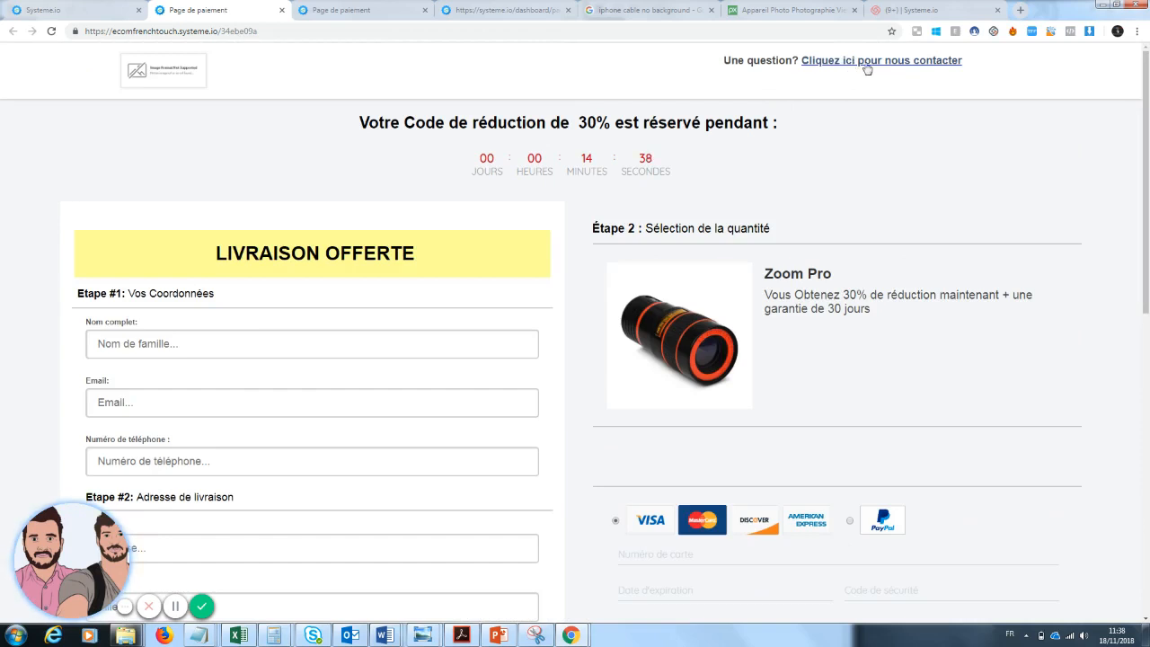
{"action": "left_click_drag", "start_coordinate": [1148, 164], "coordinate": [1148, 232]}
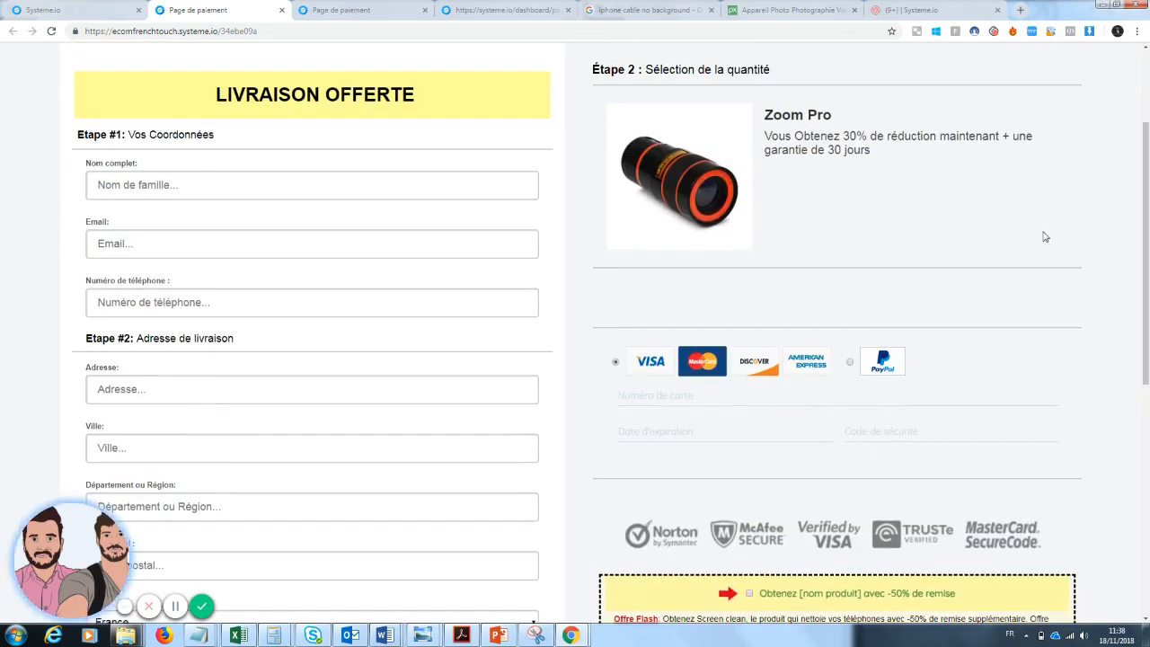
{"action": "scroll", "coordinate": [1045, 236], "scroll_direction": "down", "scroll_amount": 2}
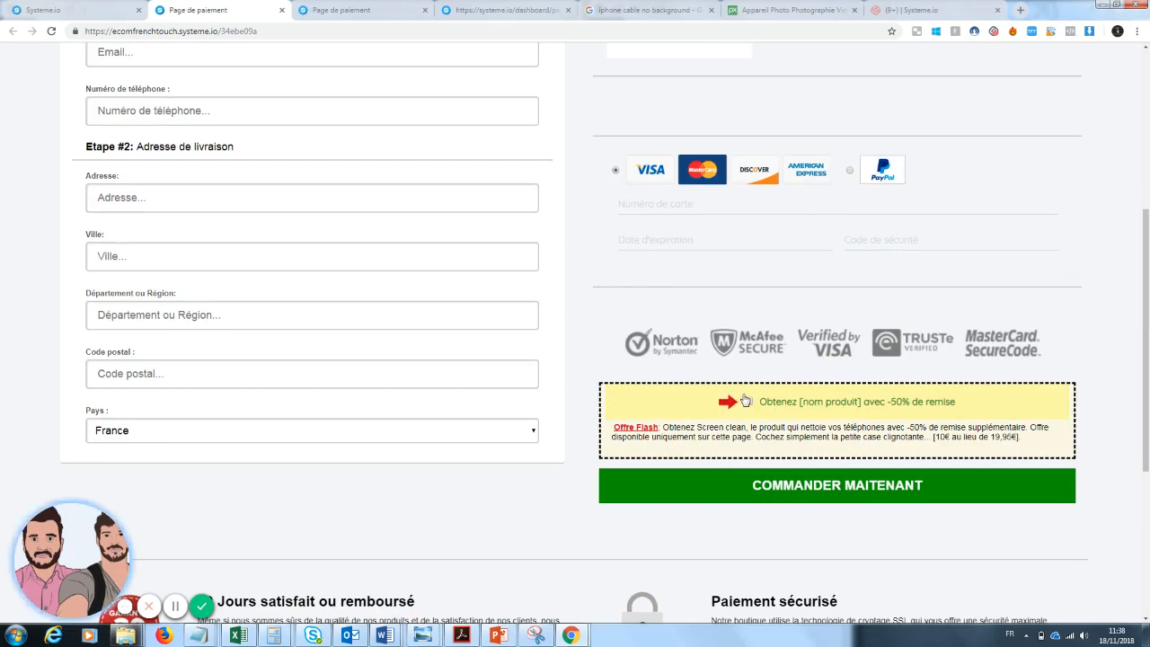
{"action": "left_click_drag", "start_coordinate": [1148, 350], "coordinate": [1147, 191]}
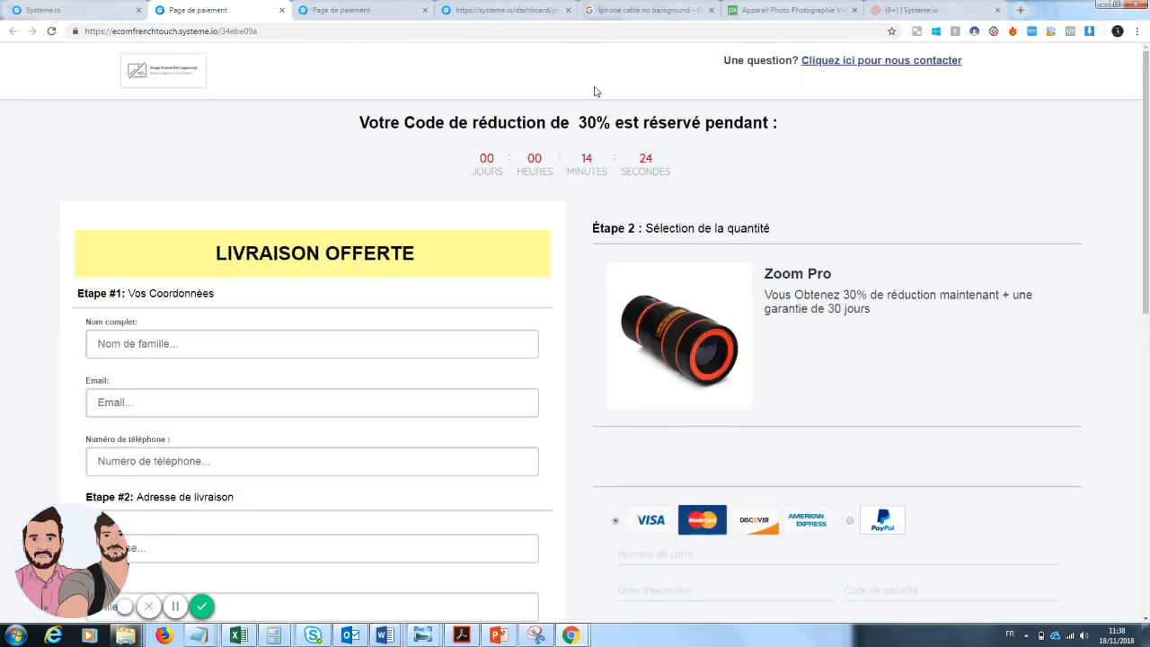
- Copy the payment page's URL from its funnel step settings and save the step
{"action": "left_click", "coordinate": [281, 11]}
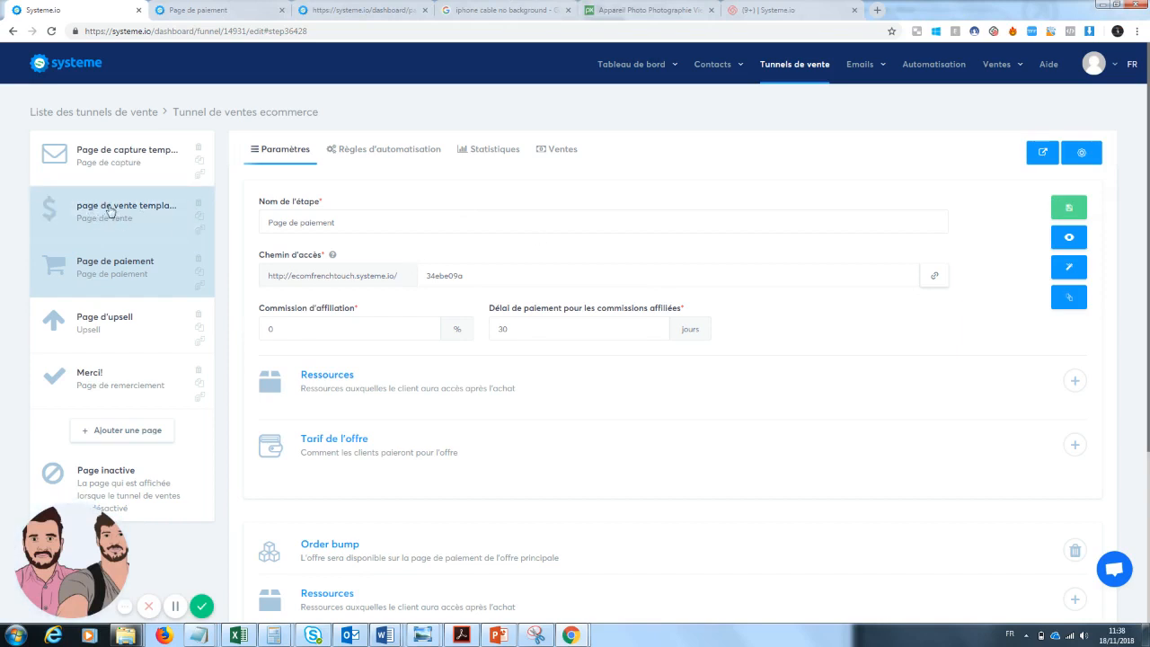
{"action": "left_click", "coordinate": [938, 277]}
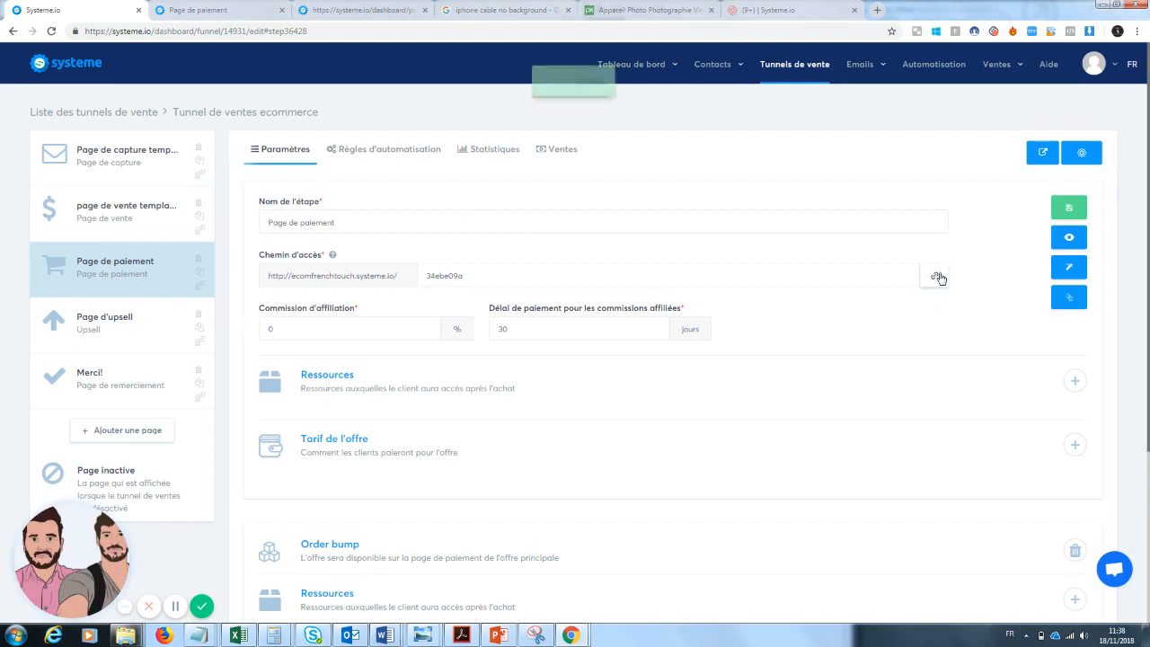
{"action": "left_click", "coordinate": [1069, 208]}
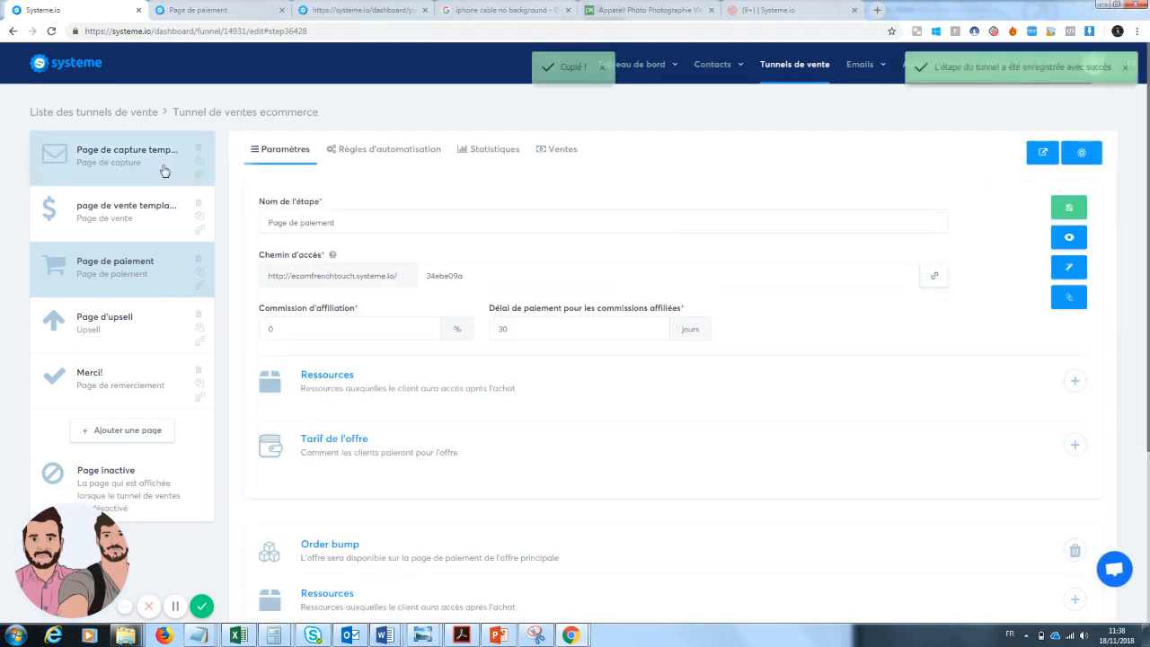
{"action": "left_click", "coordinate": [117, 218]}
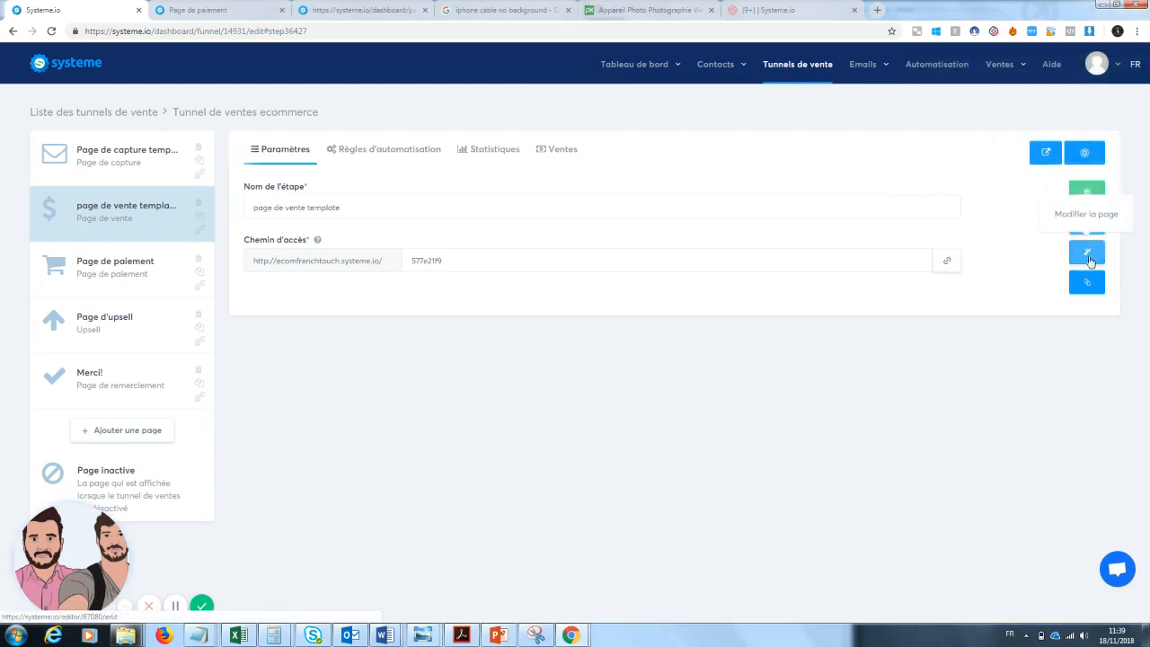
{"action": "left_click", "coordinate": [1088, 254]}
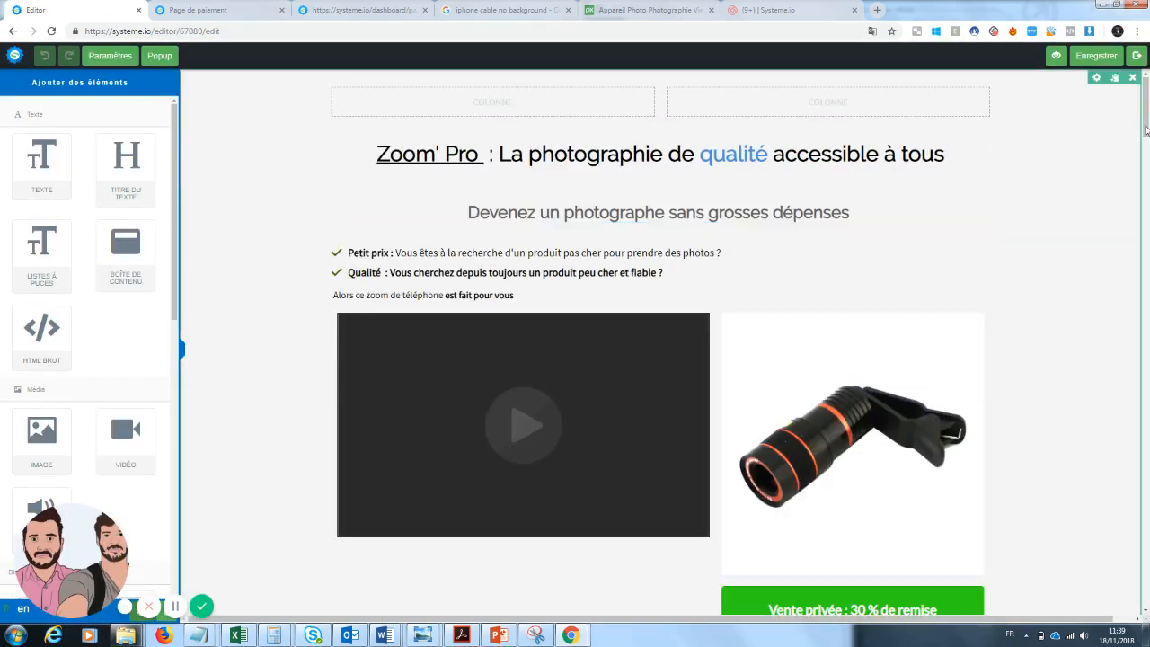
{"action": "left_click_drag", "start_coordinate": [1148, 128], "coordinate": [1148, 160]}
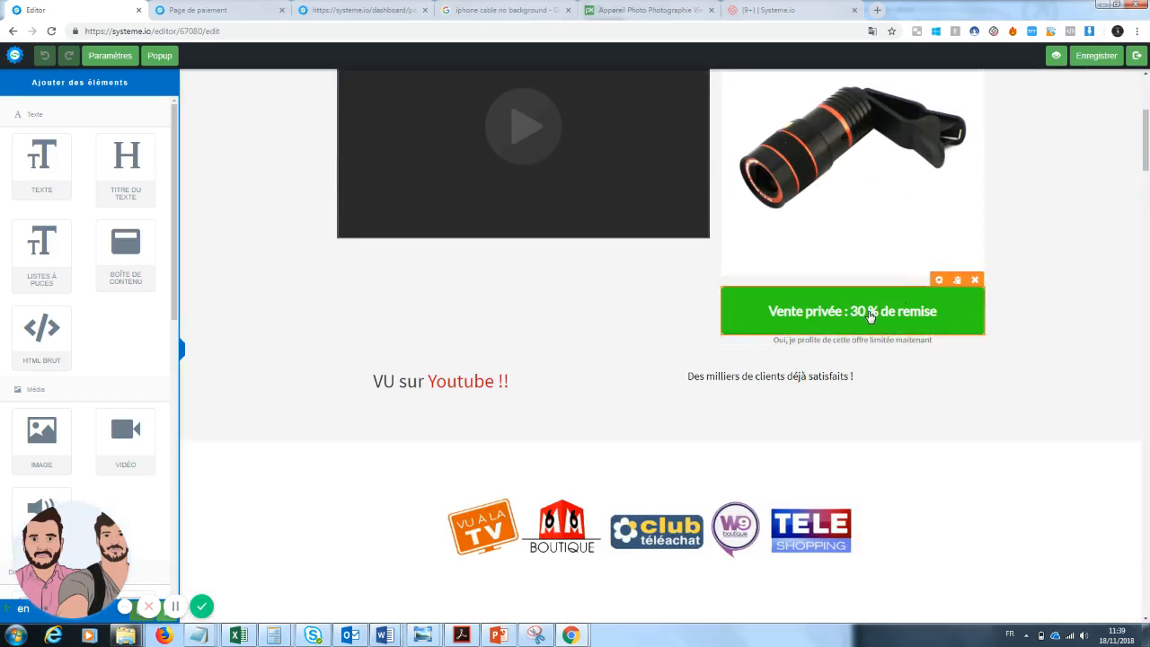
{"action": "left_click", "coordinate": [869, 315]}
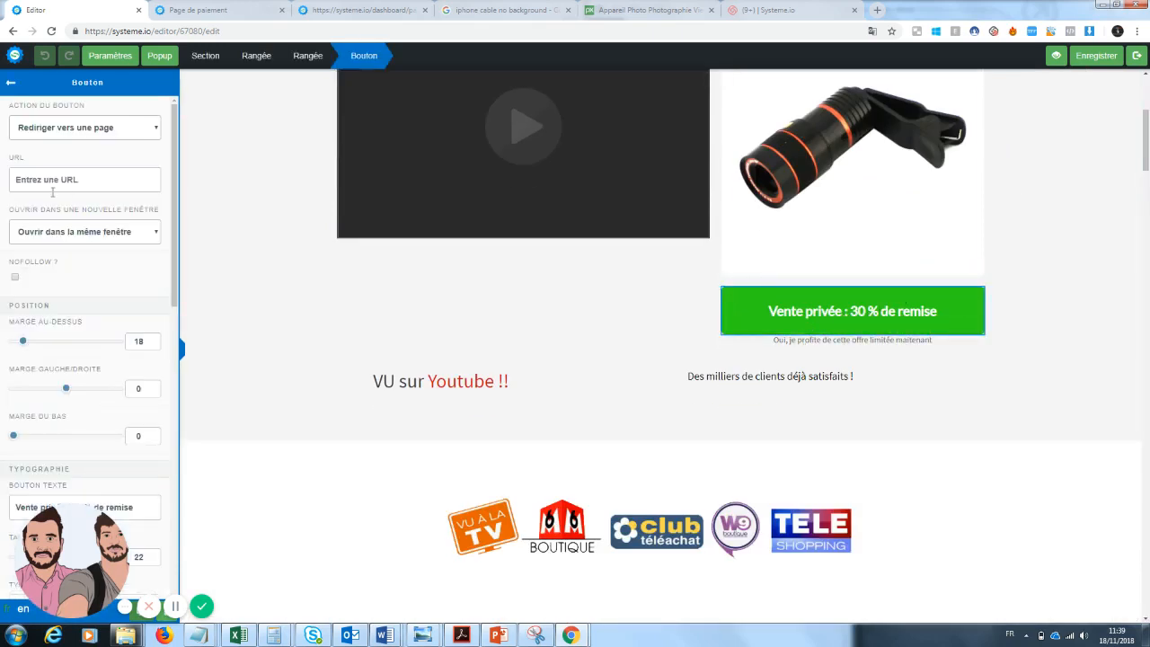
{"action": "left_click", "coordinate": [99, 177]}
{"action": "key", "text": "ctrl+v"}
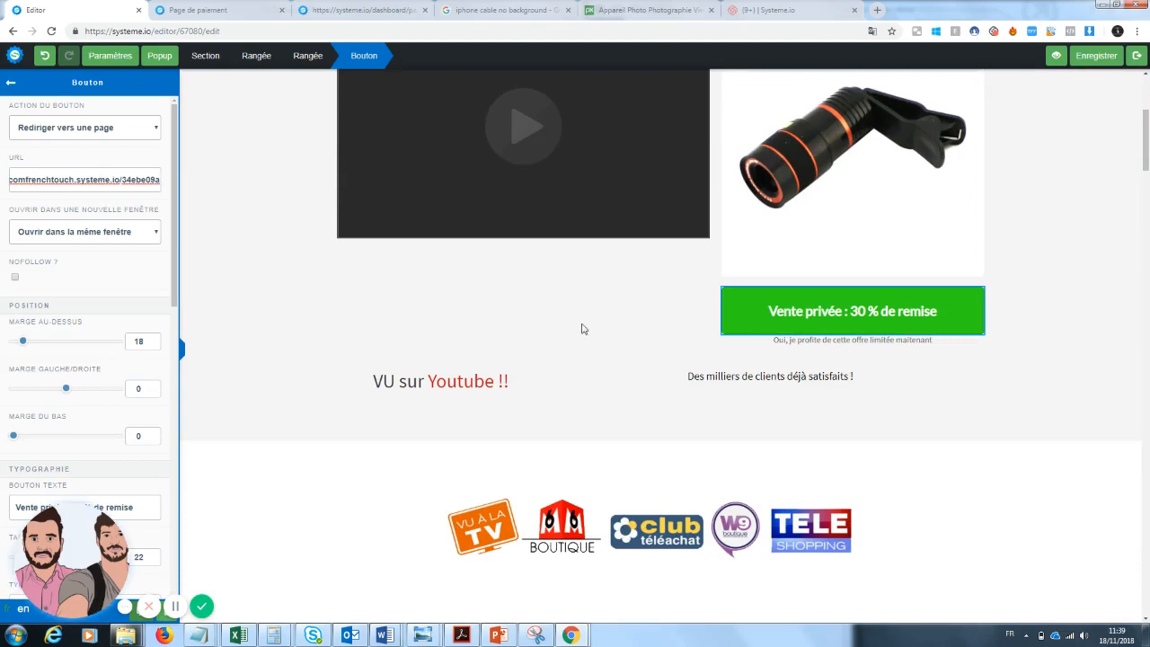
- Link the "Je demande ma remise de 30% maitenant" button to the copied payment page URL
{"action": "left_click_drag", "start_coordinate": [1147, 164], "coordinate": [1147, 398]}
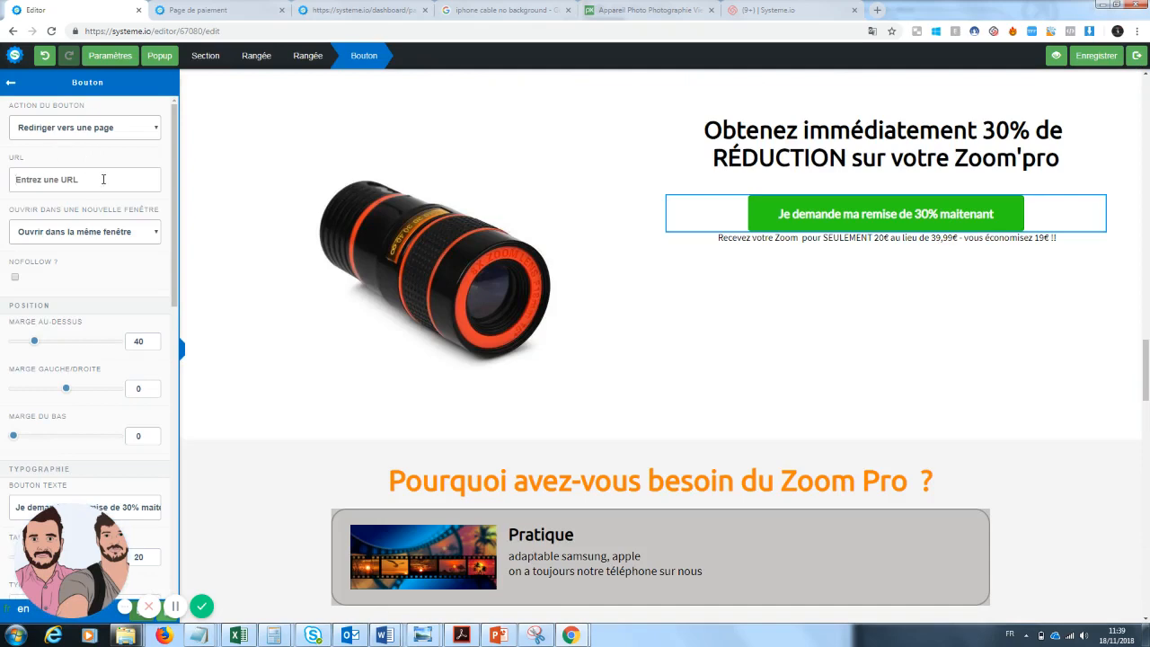
{"action": "left_click", "coordinate": [104, 179]}
{"action": "key", "text": "ctrl+v"}
{"action": "left_click", "coordinate": [1088, 402]}
- Link the "Recevez vos 30% de réduction" button to the copied payment page URL
{"action": "left_click_drag", "start_coordinate": [1146, 388], "coordinate": [1146, 461]}
{"action": "left_click", "coordinate": [694, 292]}
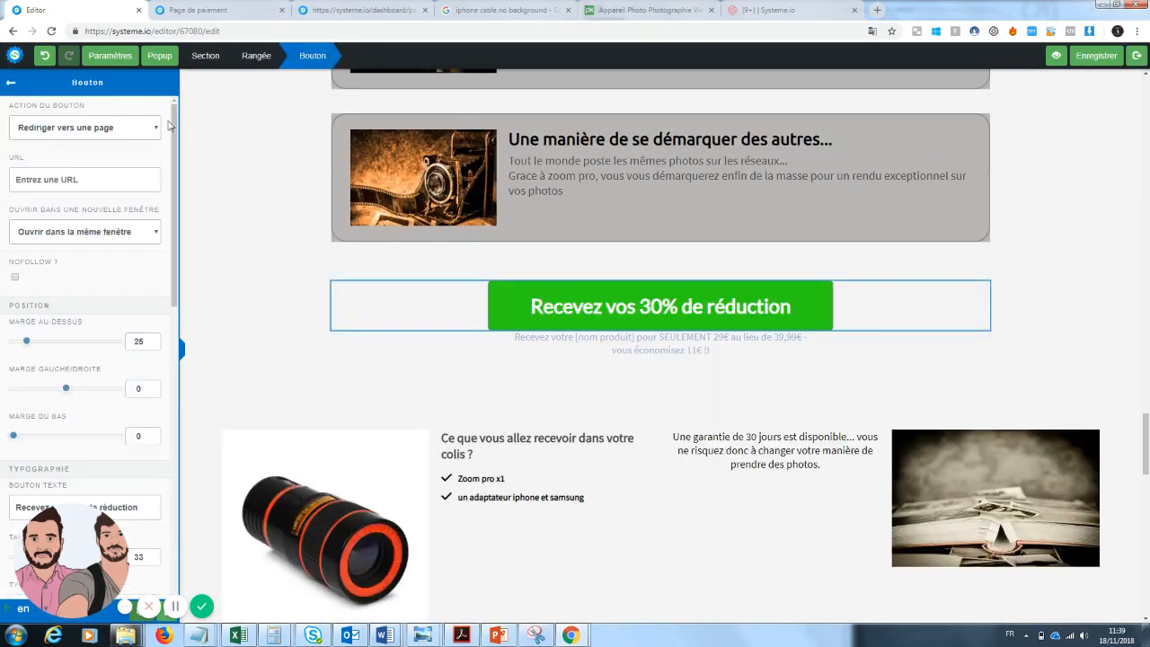
{"action": "key", "text": "ctrl+v"}
{"action": "left_click", "coordinate": [965, 354]}
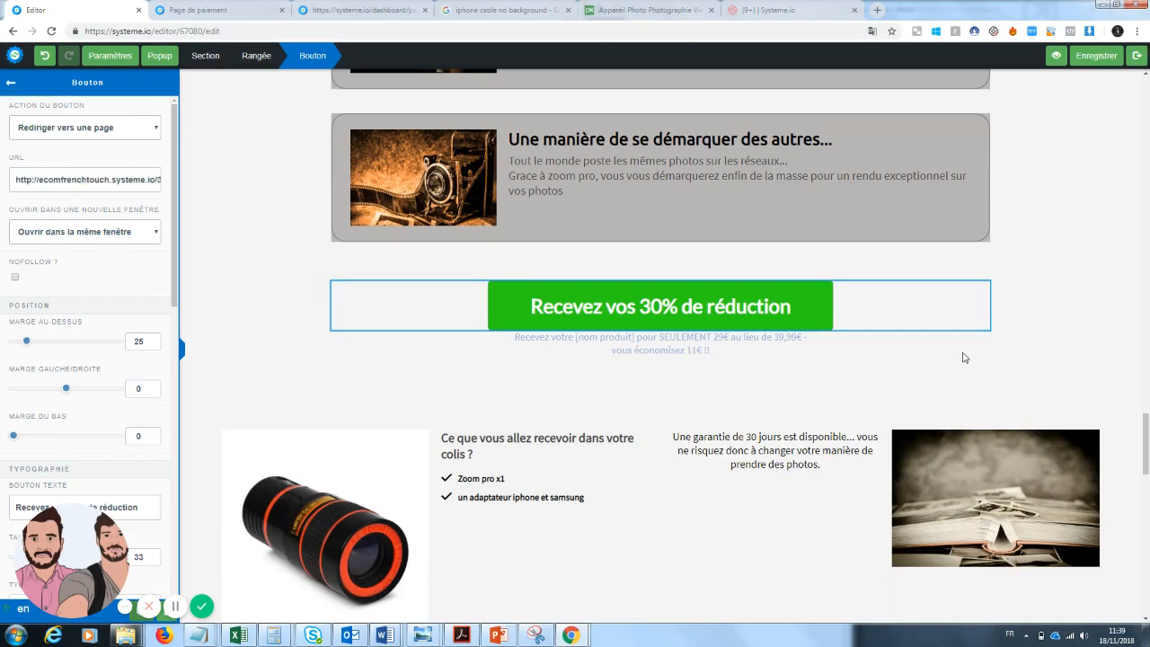
- Link the "Obtenez votre remise de 30% de réduction" button to the copied payment page URL and save the sales page
{"action": "left_click_drag", "start_coordinate": [1147, 441], "coordinate": [1146, 578]}
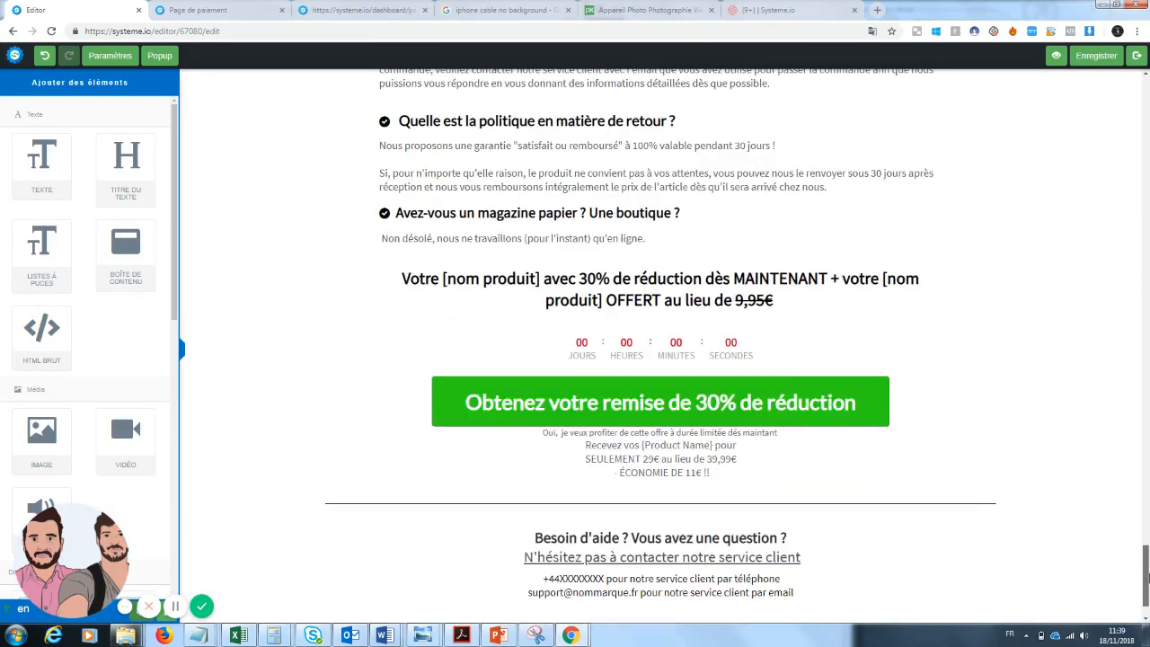
{"action": "left_click", "coordinate": [788, 401]}
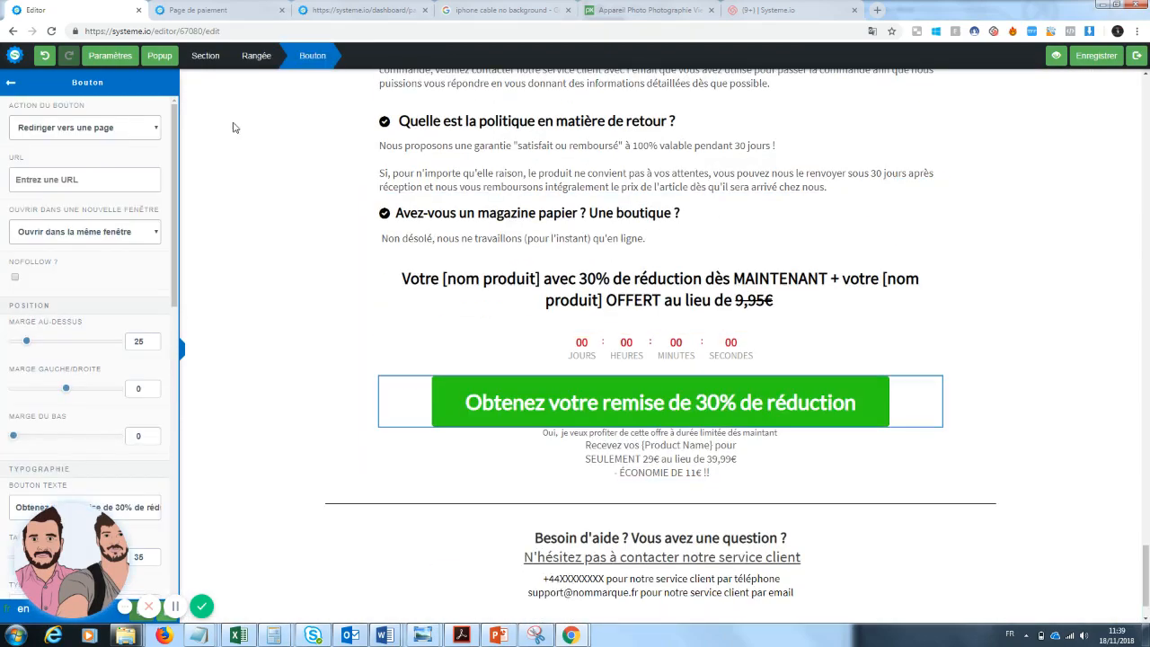
{"action": "left_click", "coordinate": [66, 178]}
{"action": "key", "text": "ctrl+v"}
{"action": "left_click", "coordinate": [1124, 508]}
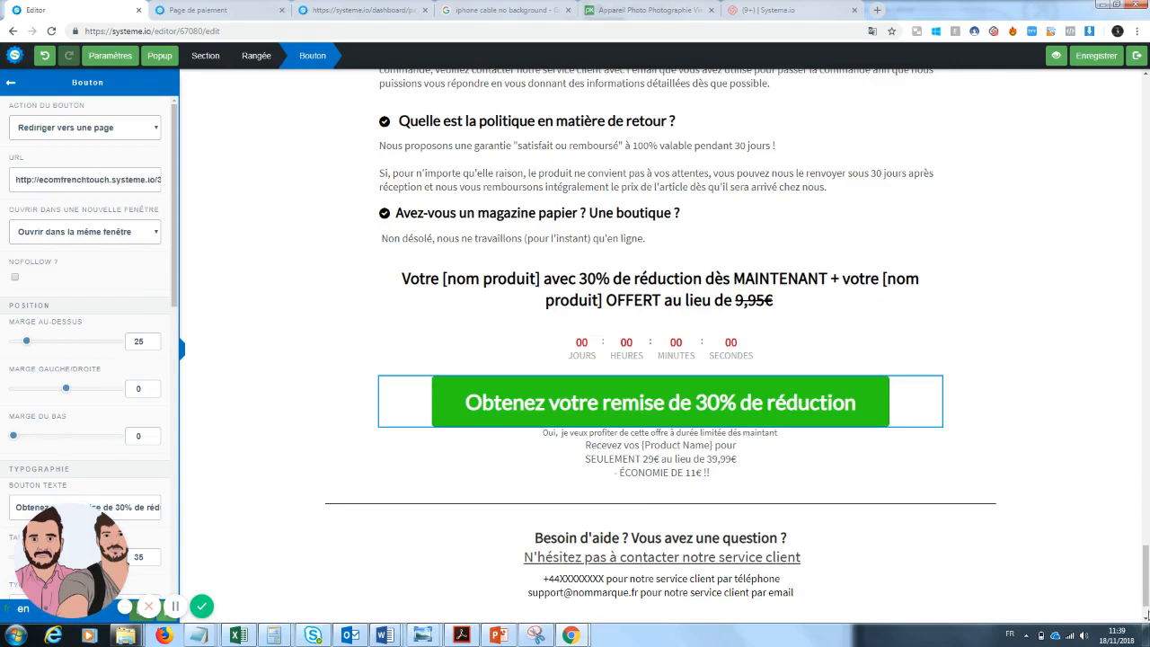
{"action": "left_click", "coordinate": [1108, 55]}
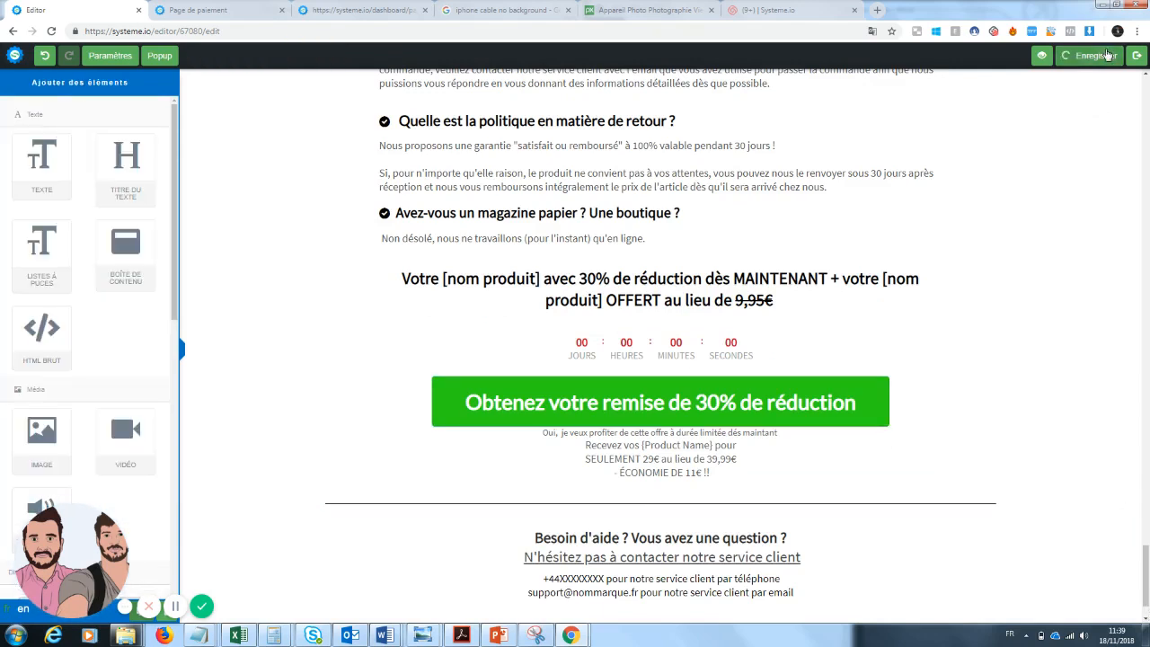
- Preview the sales page and test the link of its last discount button
{"action": "left_click", "coordinate": [1054, 56]}
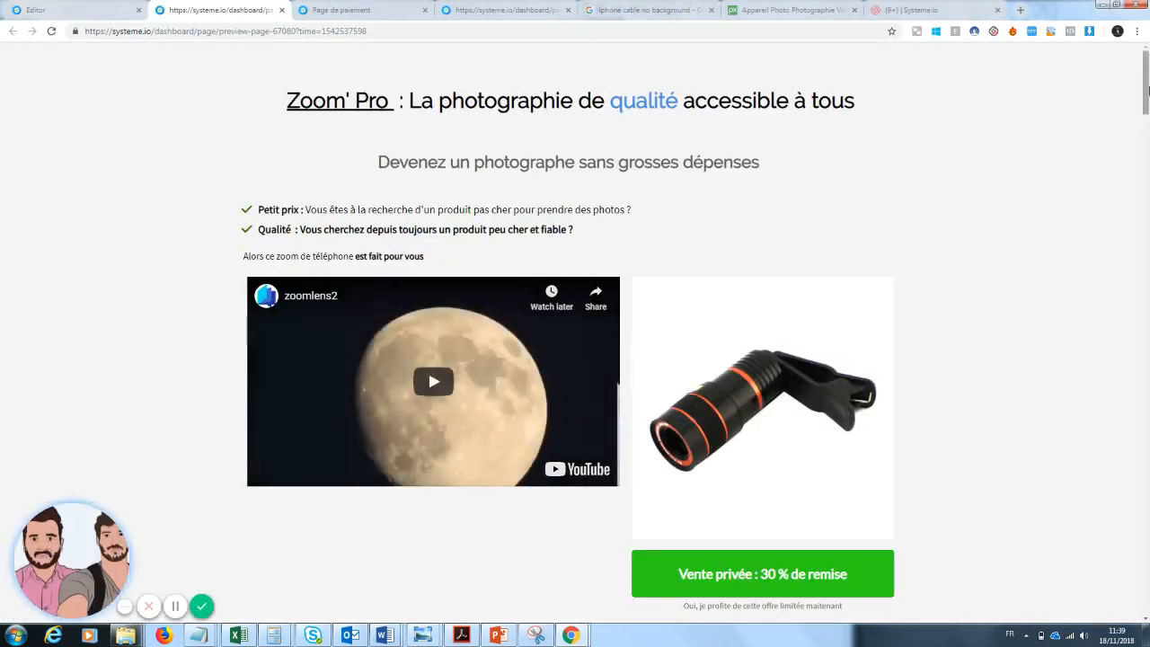
{"action": "scroll", "coordinate": [1149, 99], "scroll_direction": "down", "scroll_amount": 3}
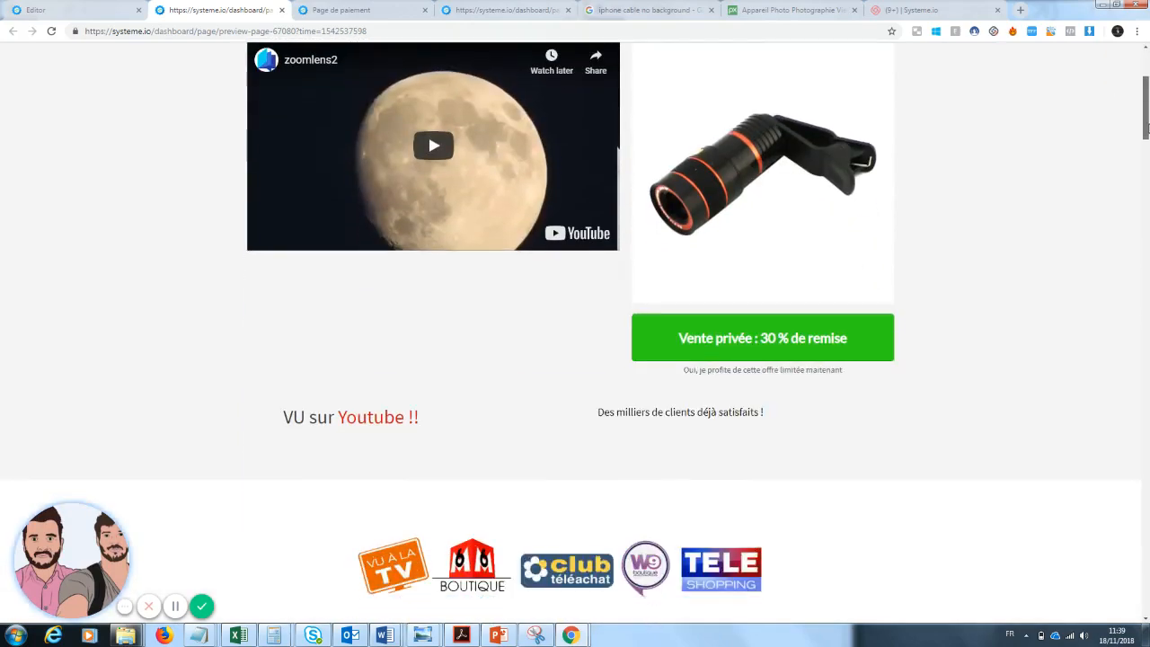
{"action": "left_click_drag", "start_coordinate": [1146, 129], "coordinate": [1141, 575]}
{"action": "left_click", "coordinate": [737, 396]}
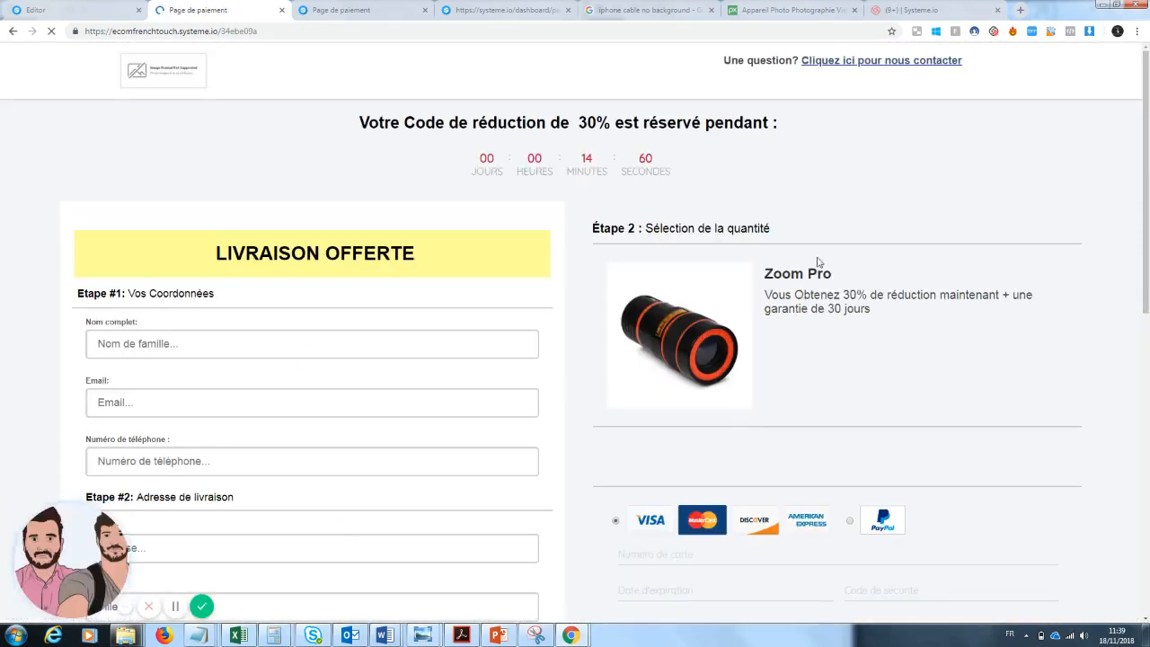
- Examine the linked payment page from the countdown and product section through the payment options, order bump and order button
{"action": "left_click_drag", "start_coordinate": [1147, 181], "coordinate": [1148, 135]}
{"action": "scroll", "coordinate": [752, 255], "scroll_direction": "down", "scroll_amount": 2}
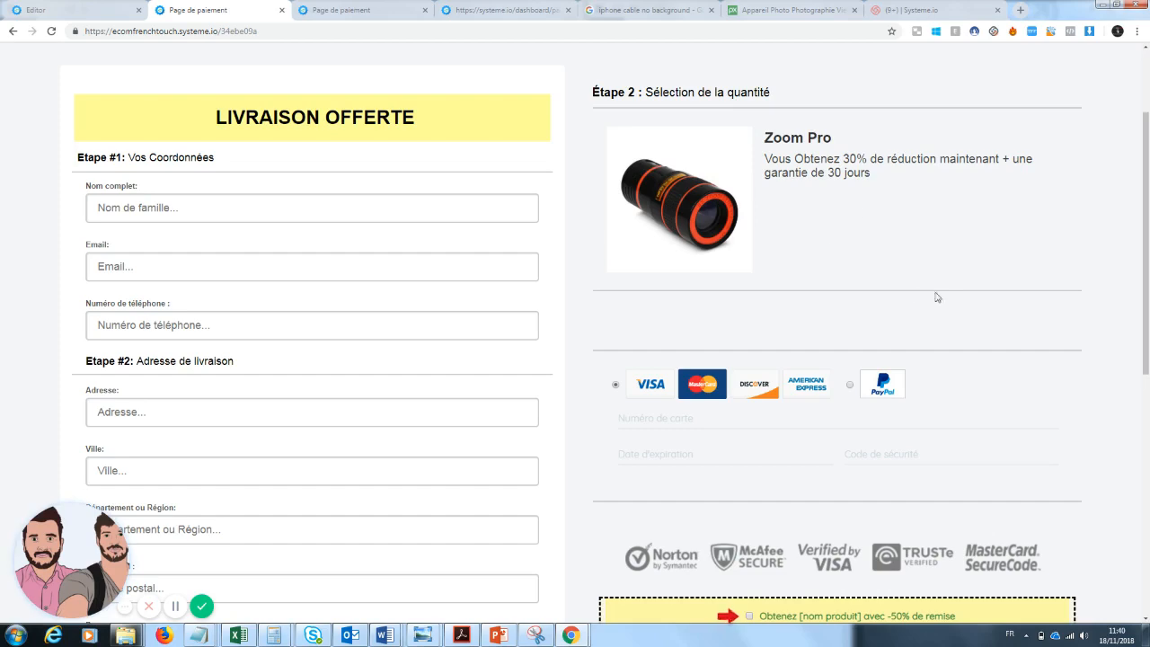
{"action": "scroll", "coordinate": [1029, 264], "scroll_direction": "down", "scroll_amount": 1}
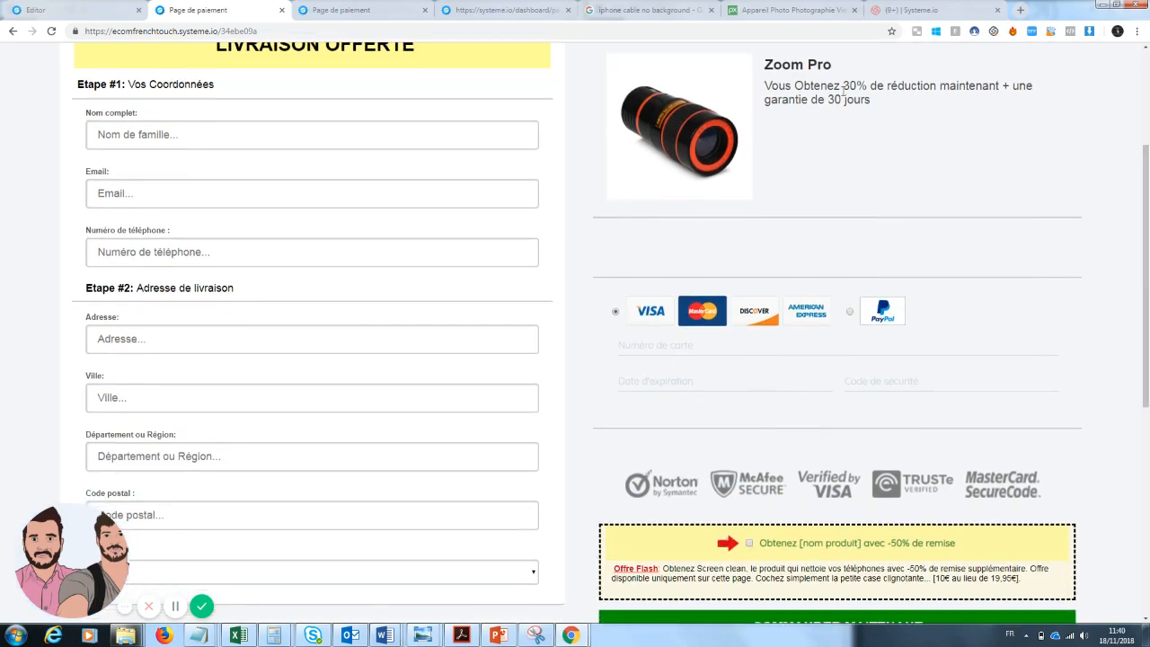
{"action": "scroll", "coordinate": [946, 171], "scroll_direction": "down", "scroll_amount": 3}
{"action": "scroll", "coordinate": [871, 490], "scroll_direction": "up", "scroll_amount": 5}
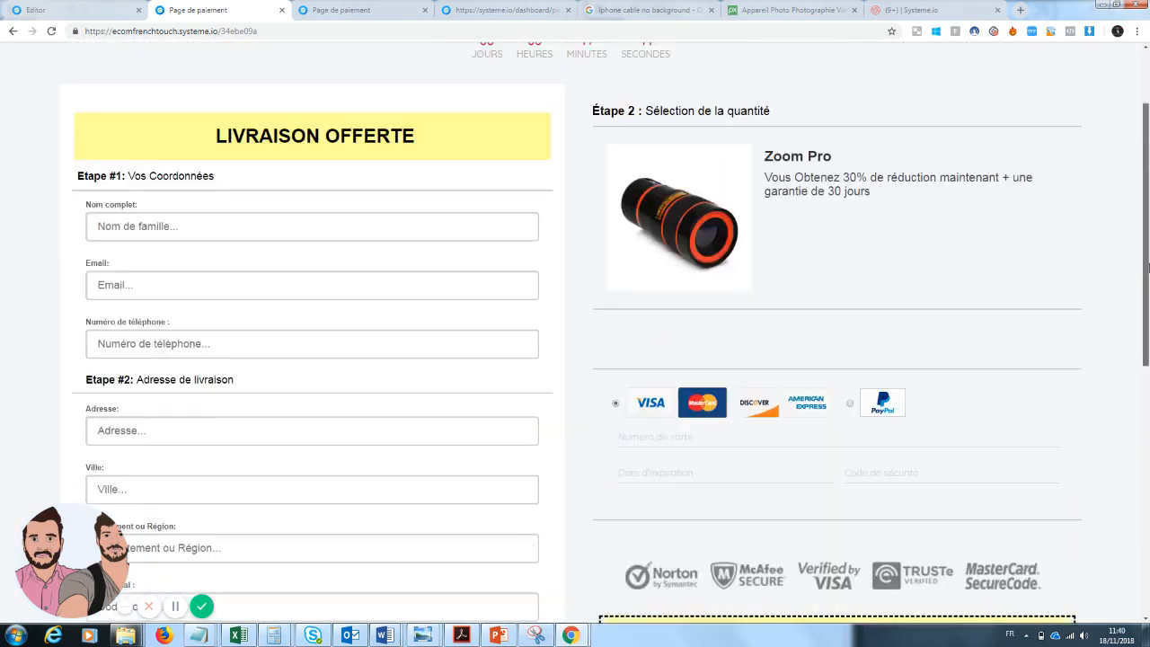
{"action": "scroll", "coordinate": [871, 490], "scroll_direction": "down", "scroll_amount": 2}
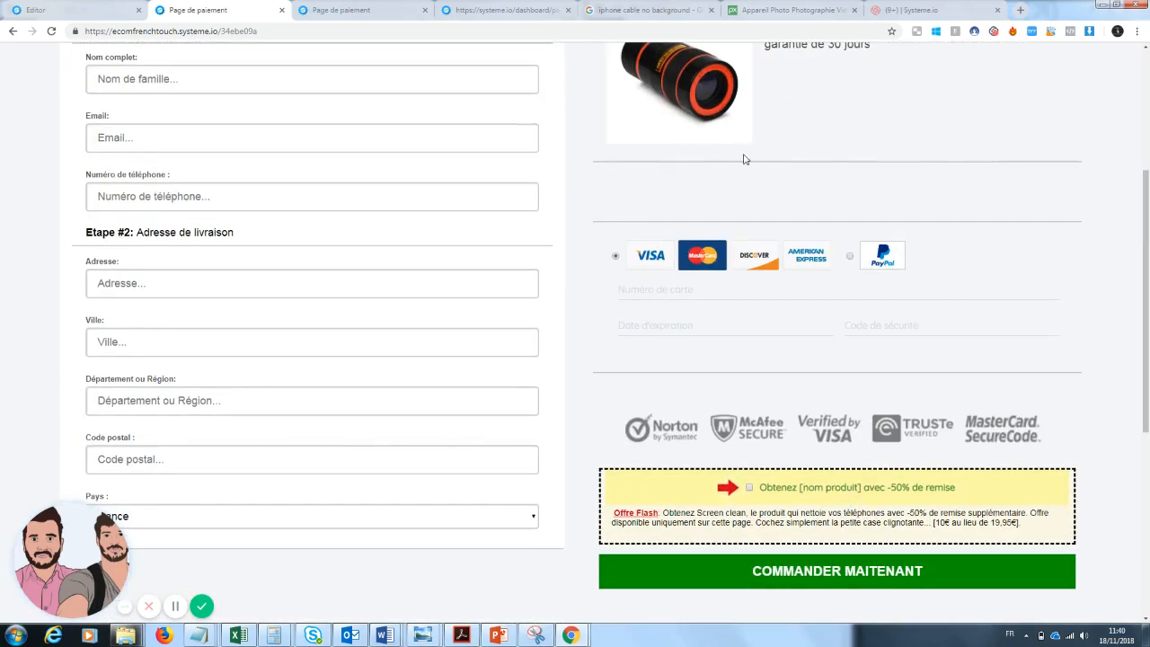
{"action": "scroll", "coordinate": [1148, 346], "scroll_direction": "down", "scroll_amount": 2}
{"action": "left_click_drag", "start_coordinate": [1148, 346], "coordinate": [1148, 133]}
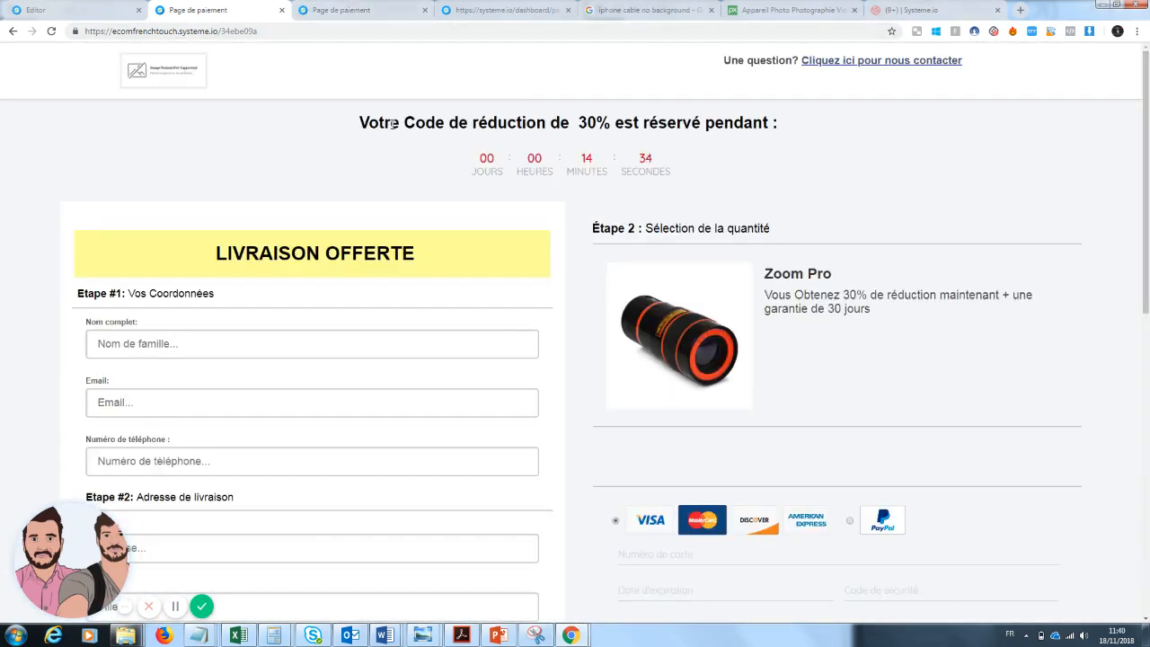